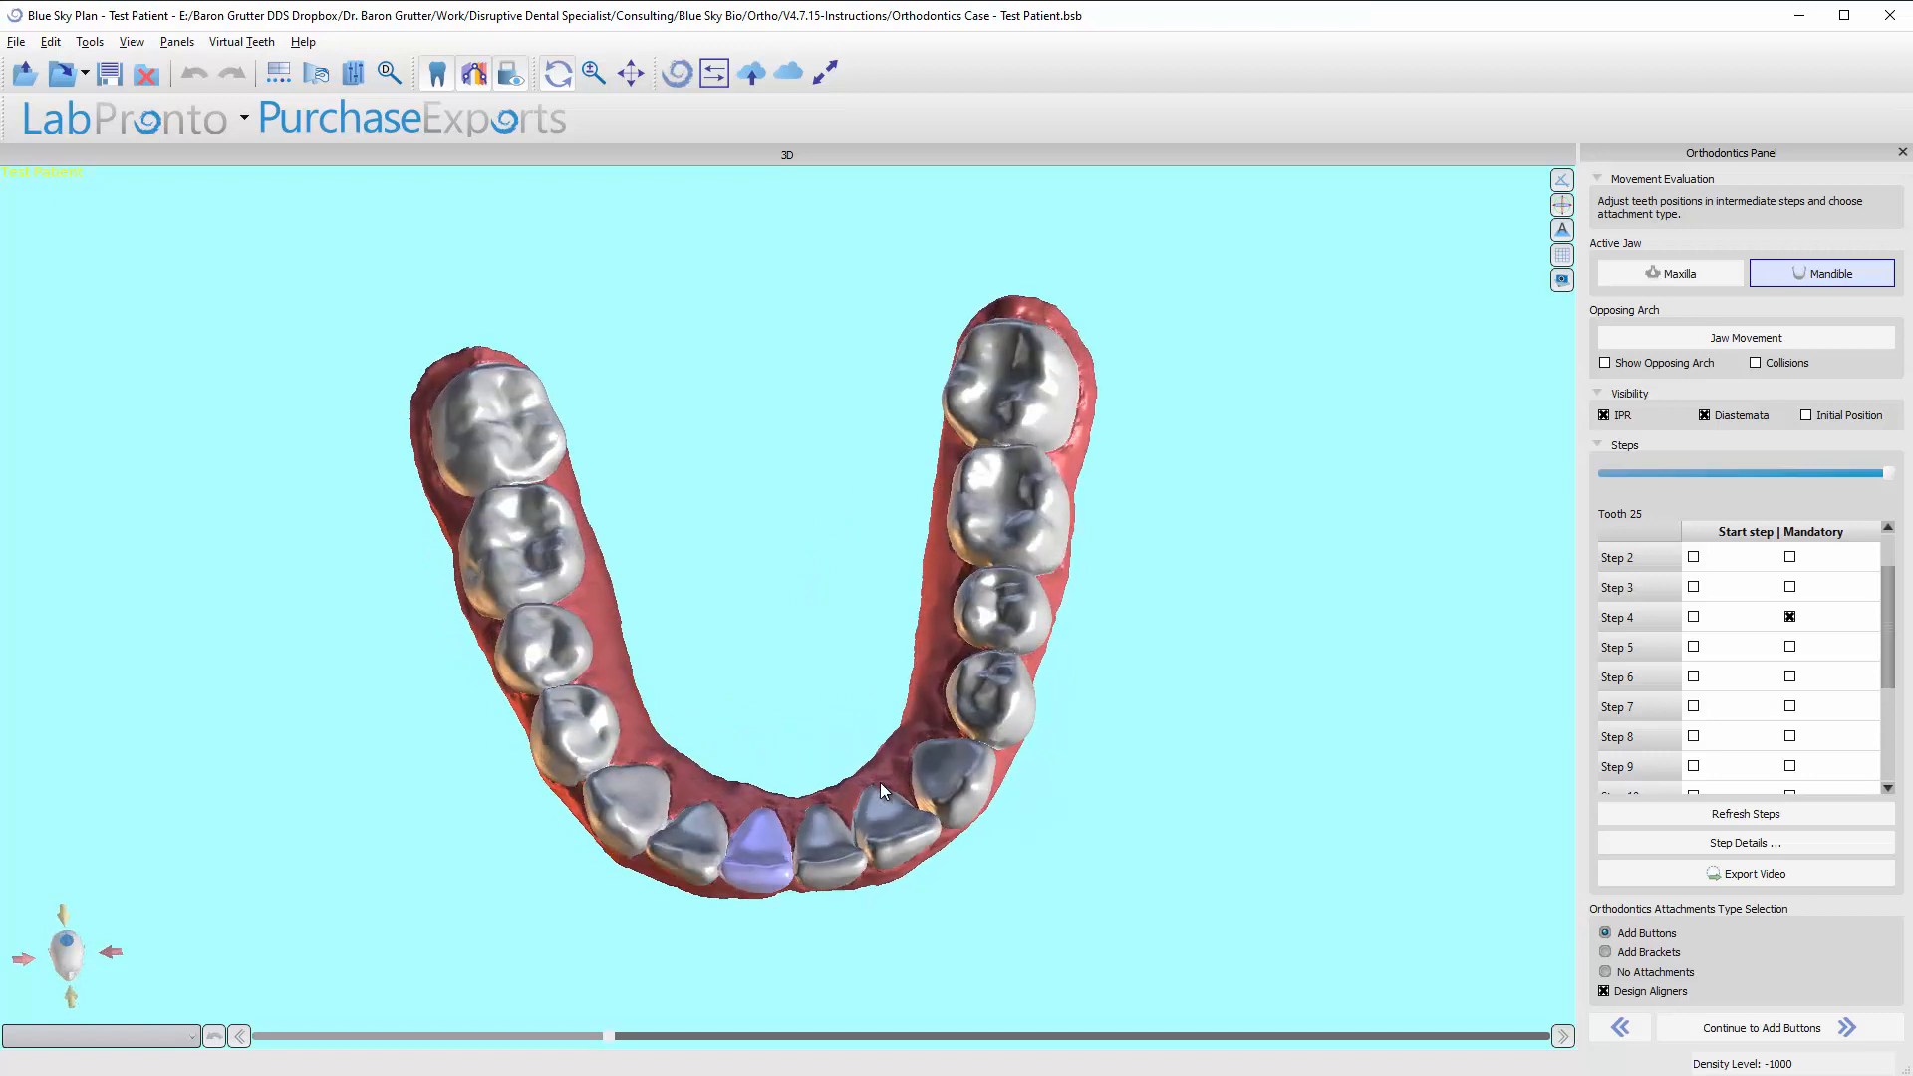
Check the mandible against the opposing arch, toggling the arch's display on and off again.
left_click_drag(675, 643, 690, 566)
left_click_drag(817, 451, 837, 542)
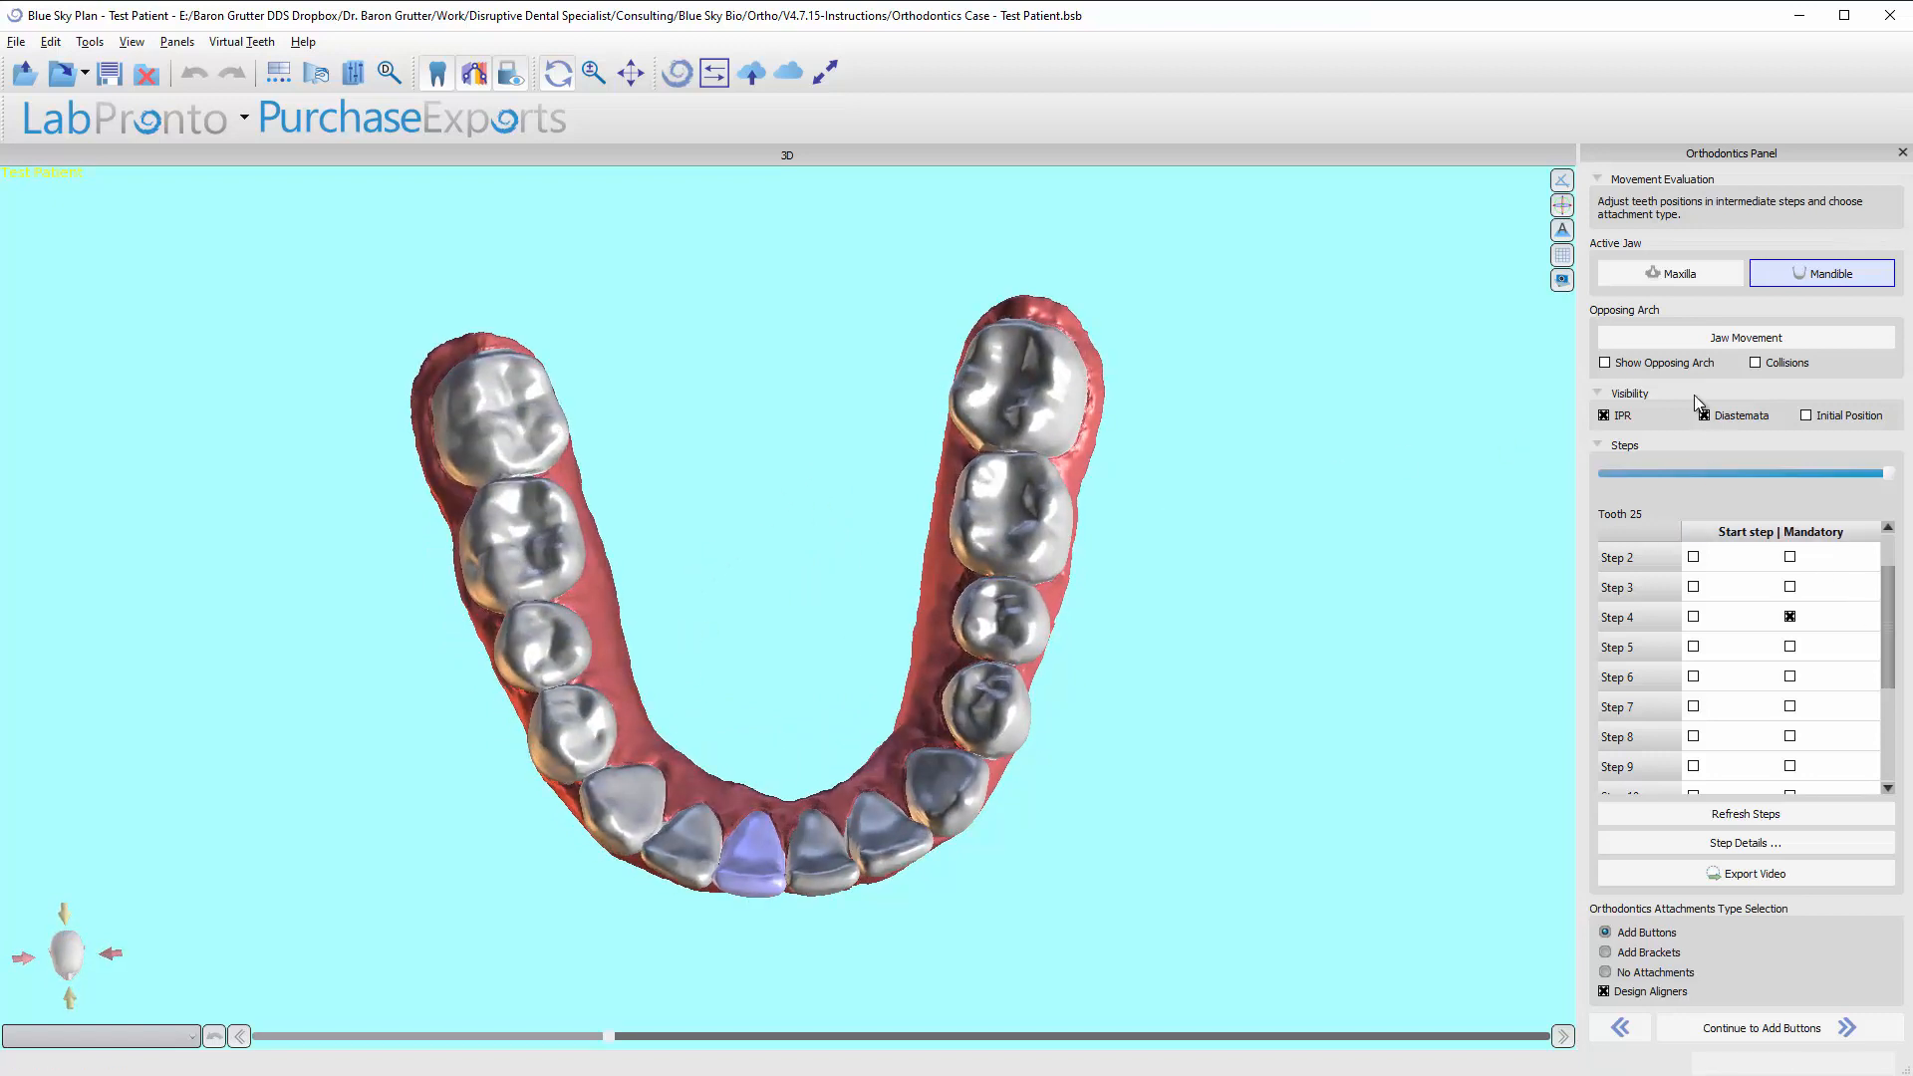
left_click(1605, 362)
left_click(1605, 363)
left_click(1605, 363)
left_click(1605, 363)
Overlay the initial tooth positions on the mandible for comparison, and hide the overlay again.
left_click(1605, 415)
left_click(1804, 417)
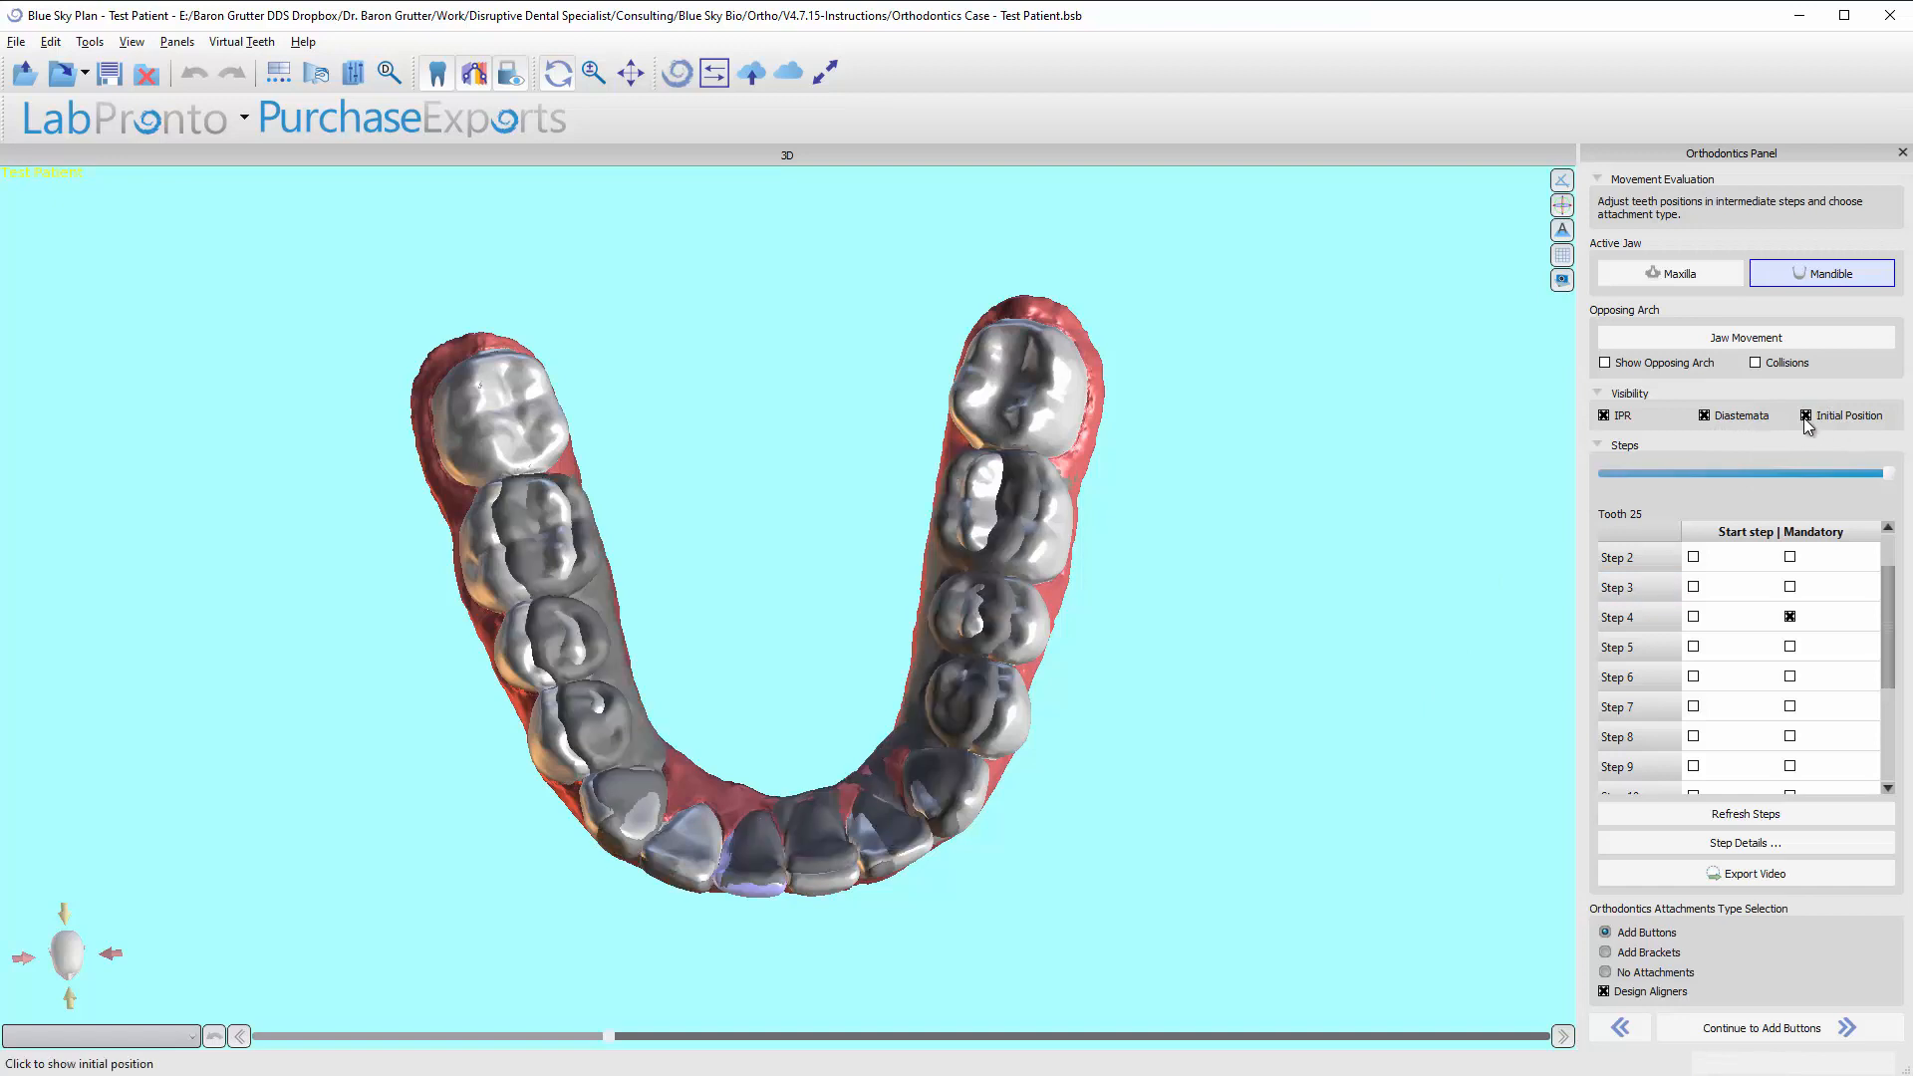
left_click(1805, 416)
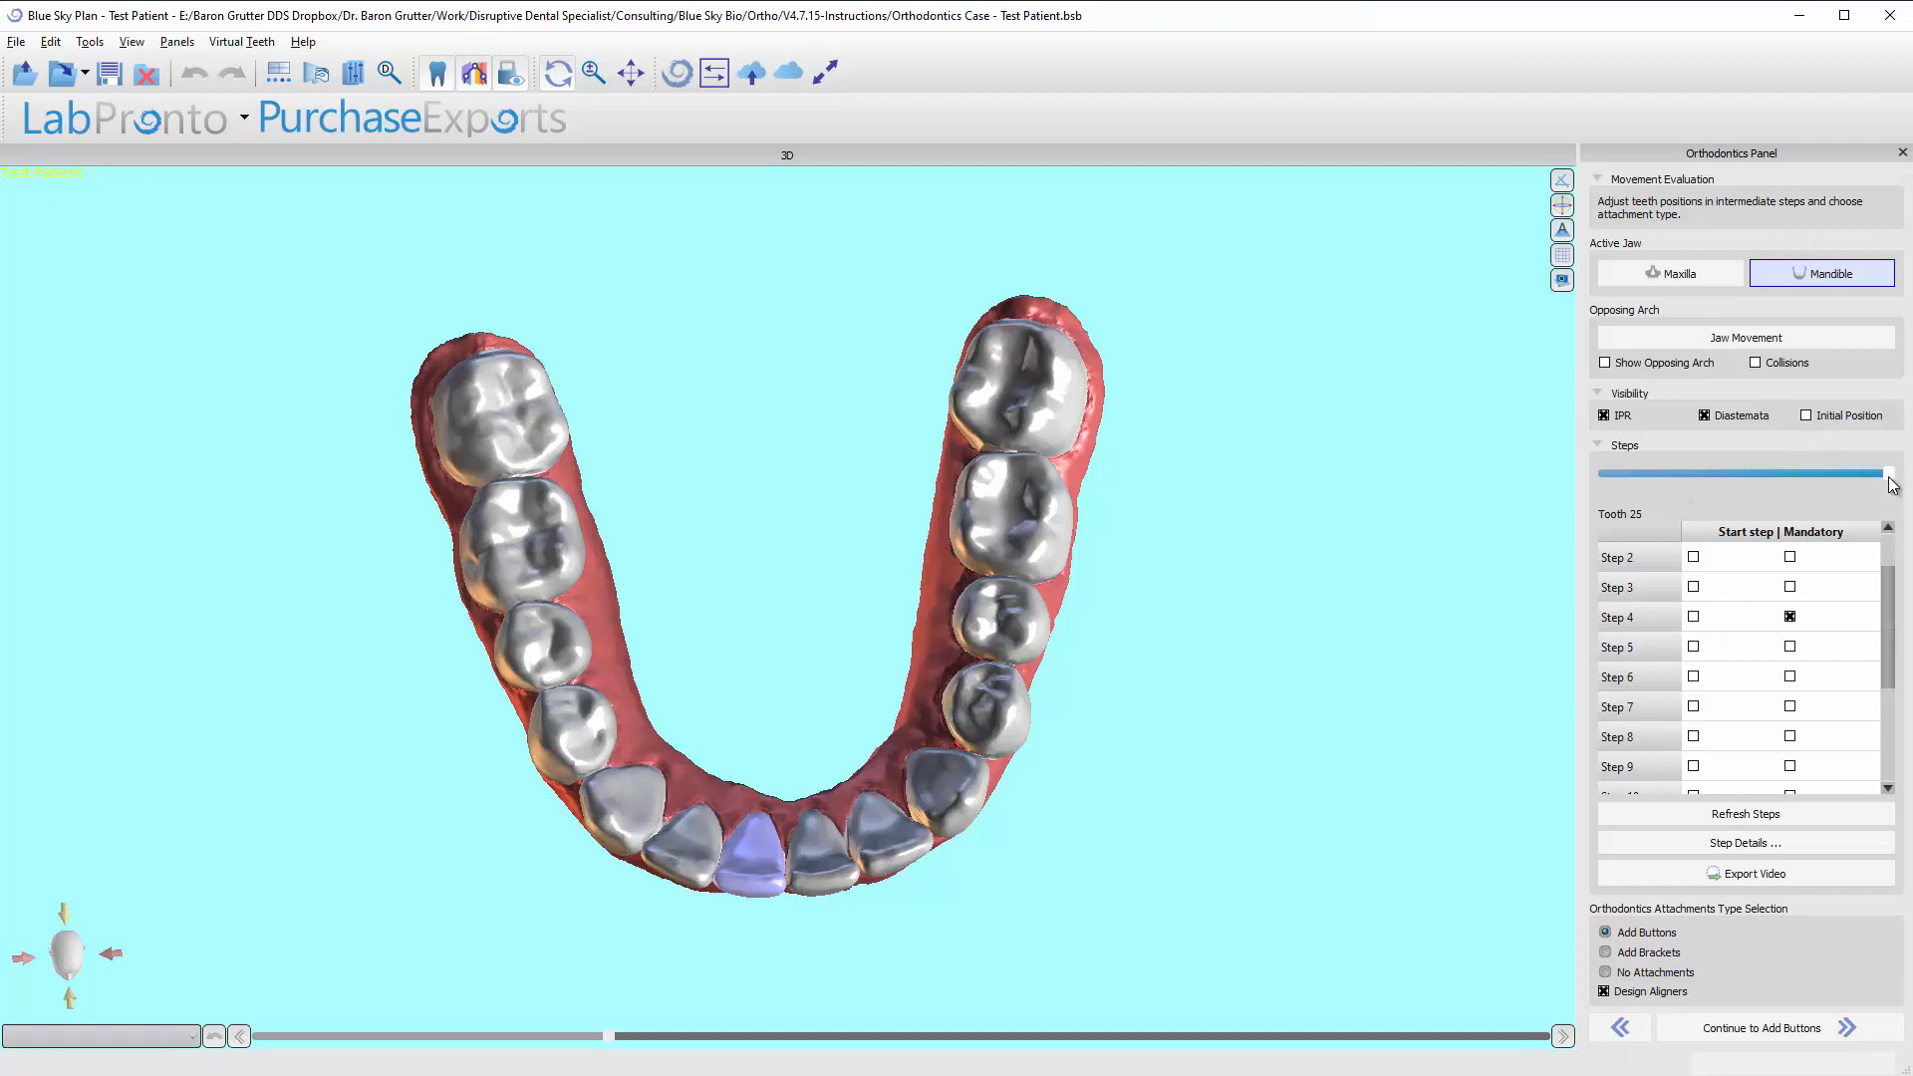
Review the mandibular tooth movement from the initial position through Step 14, and return to the initial position.
left_click_drag(1890, 474, 1491, 517)
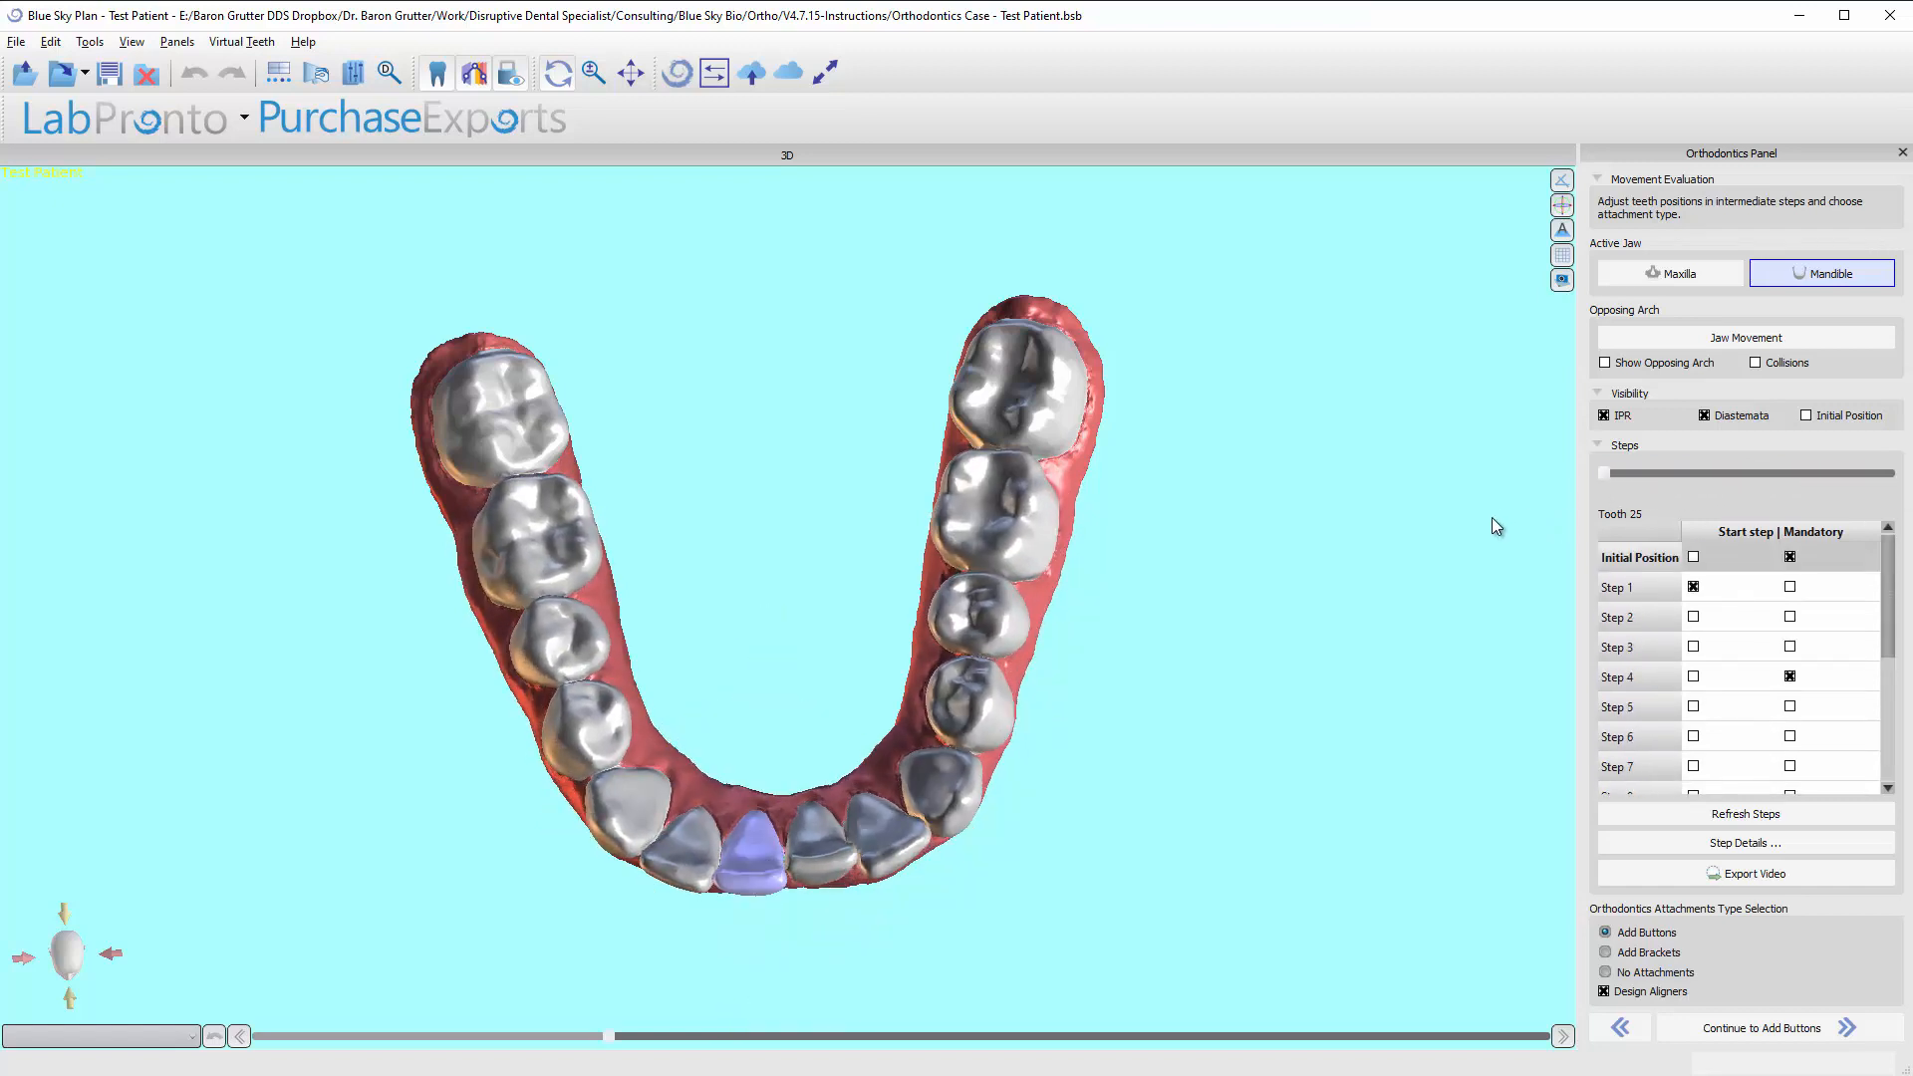
left_click(1653, 566)
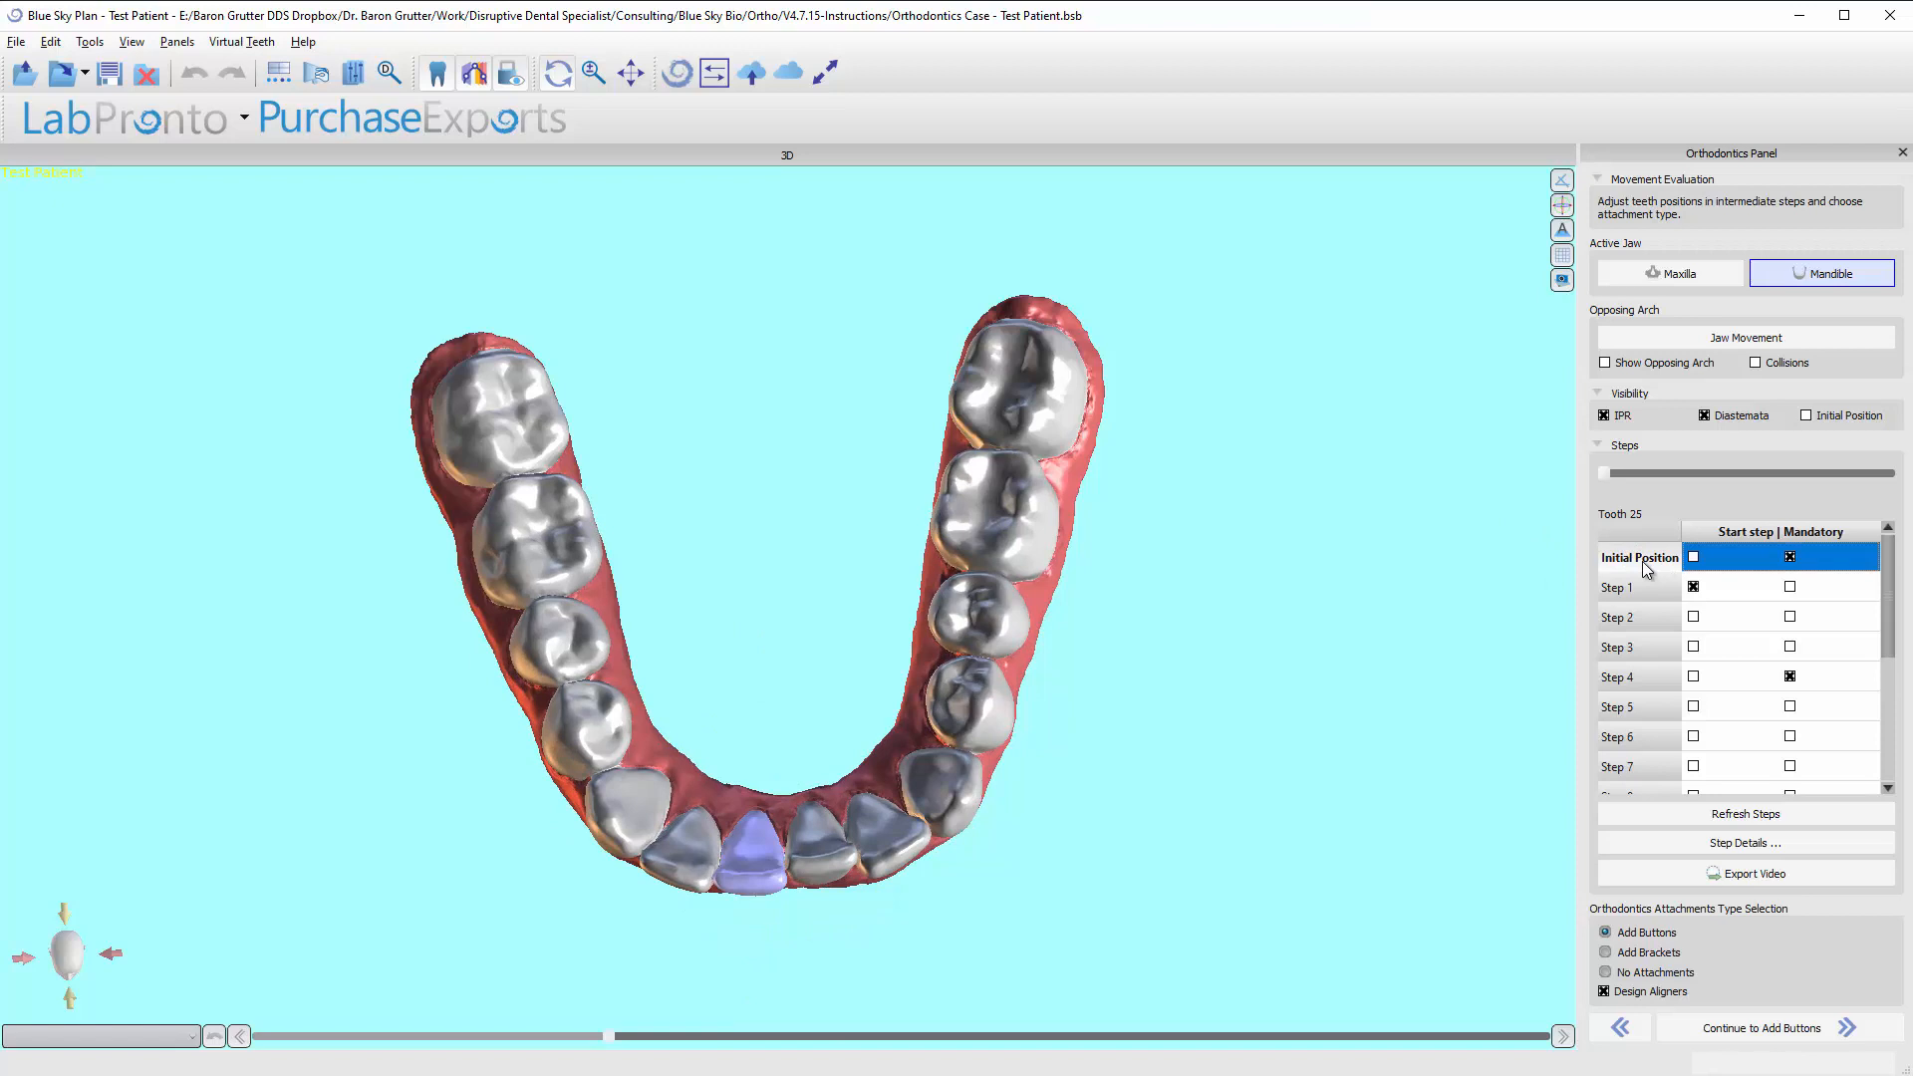
key("Down")
key("Down")
key("Down")
key("Down")
key("Down")
key("Down")
key("Down")
key("Down")
key("Down")
key("Down")
key("Down")
key("Down")
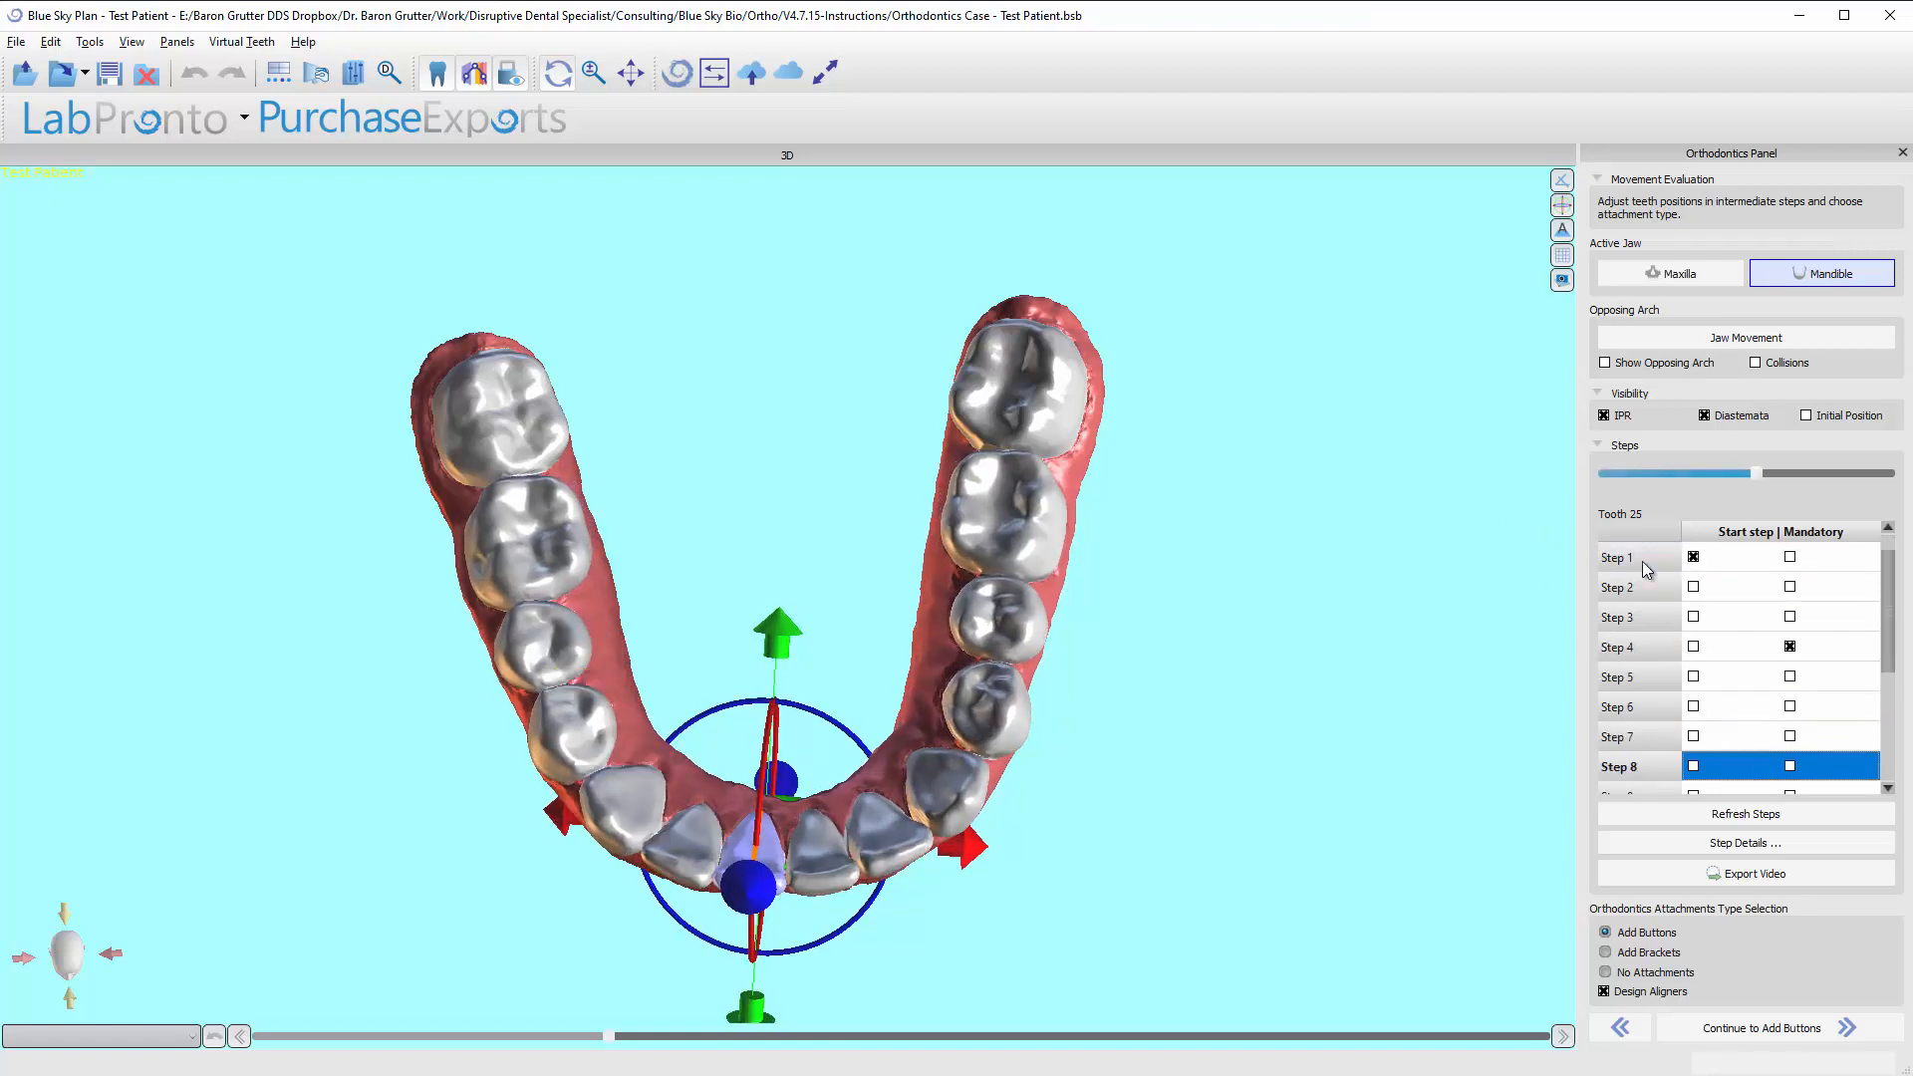
key("Down")
key("Down")
key("Down")
key("Up")
key("Up")
key("Up")
key("Up")
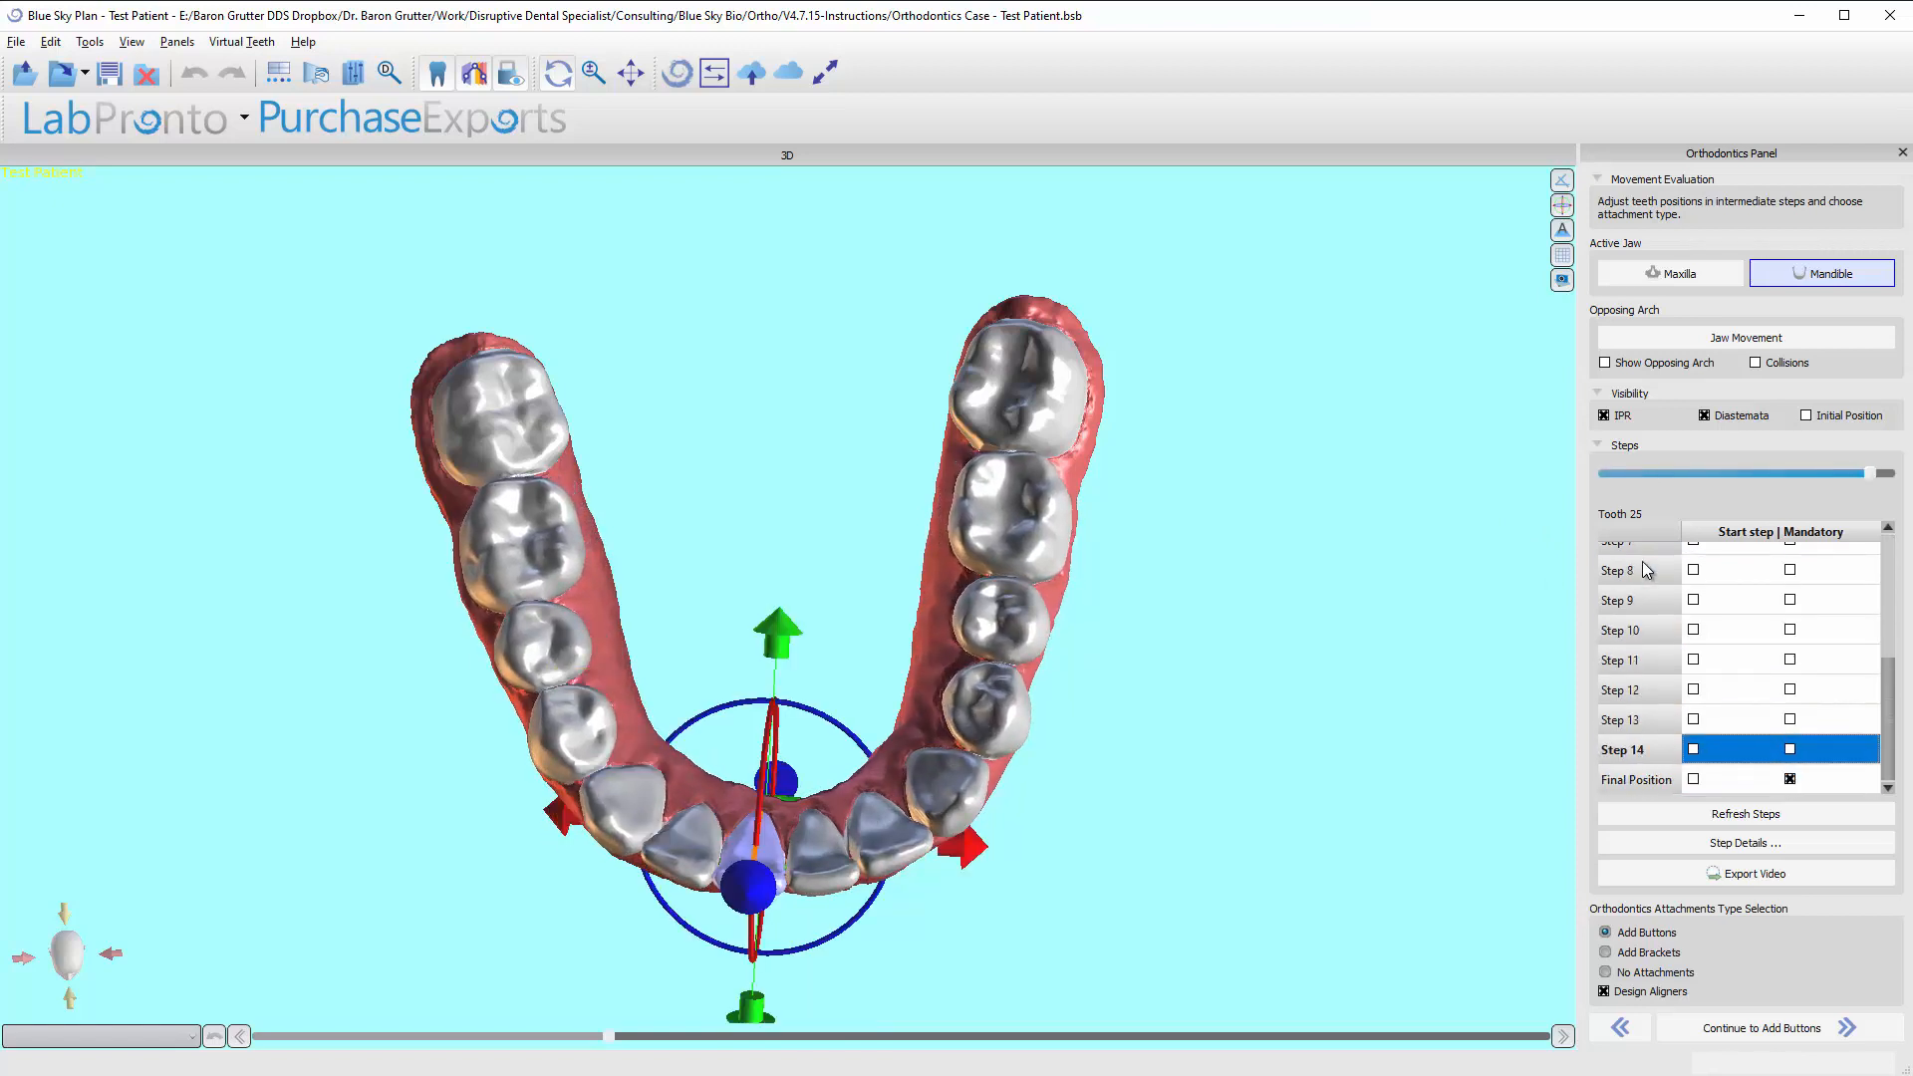
key("Home")
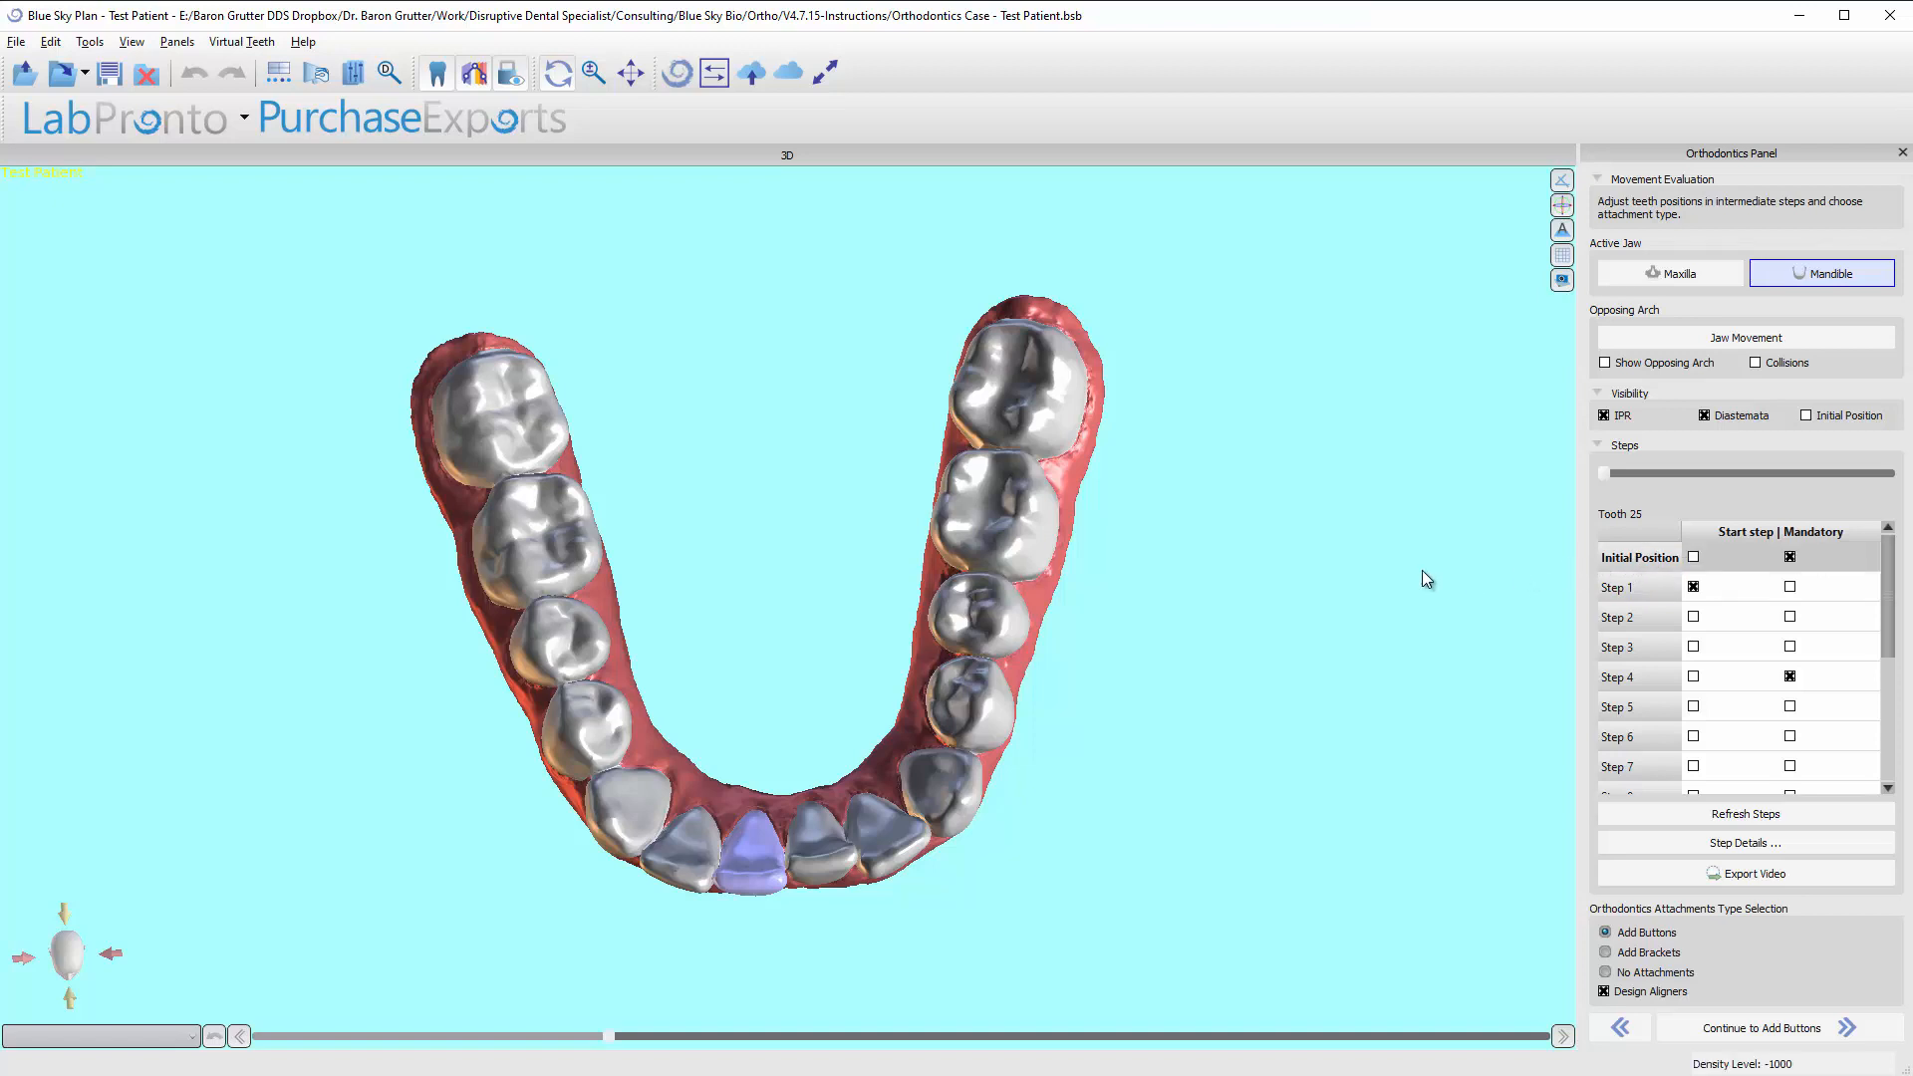
From the occlusal view, run the mandibular movement repeatedly back and forth between the initial position and Step 14.
left_click(1624, 564)
left_click(1644, 564)
key("t")
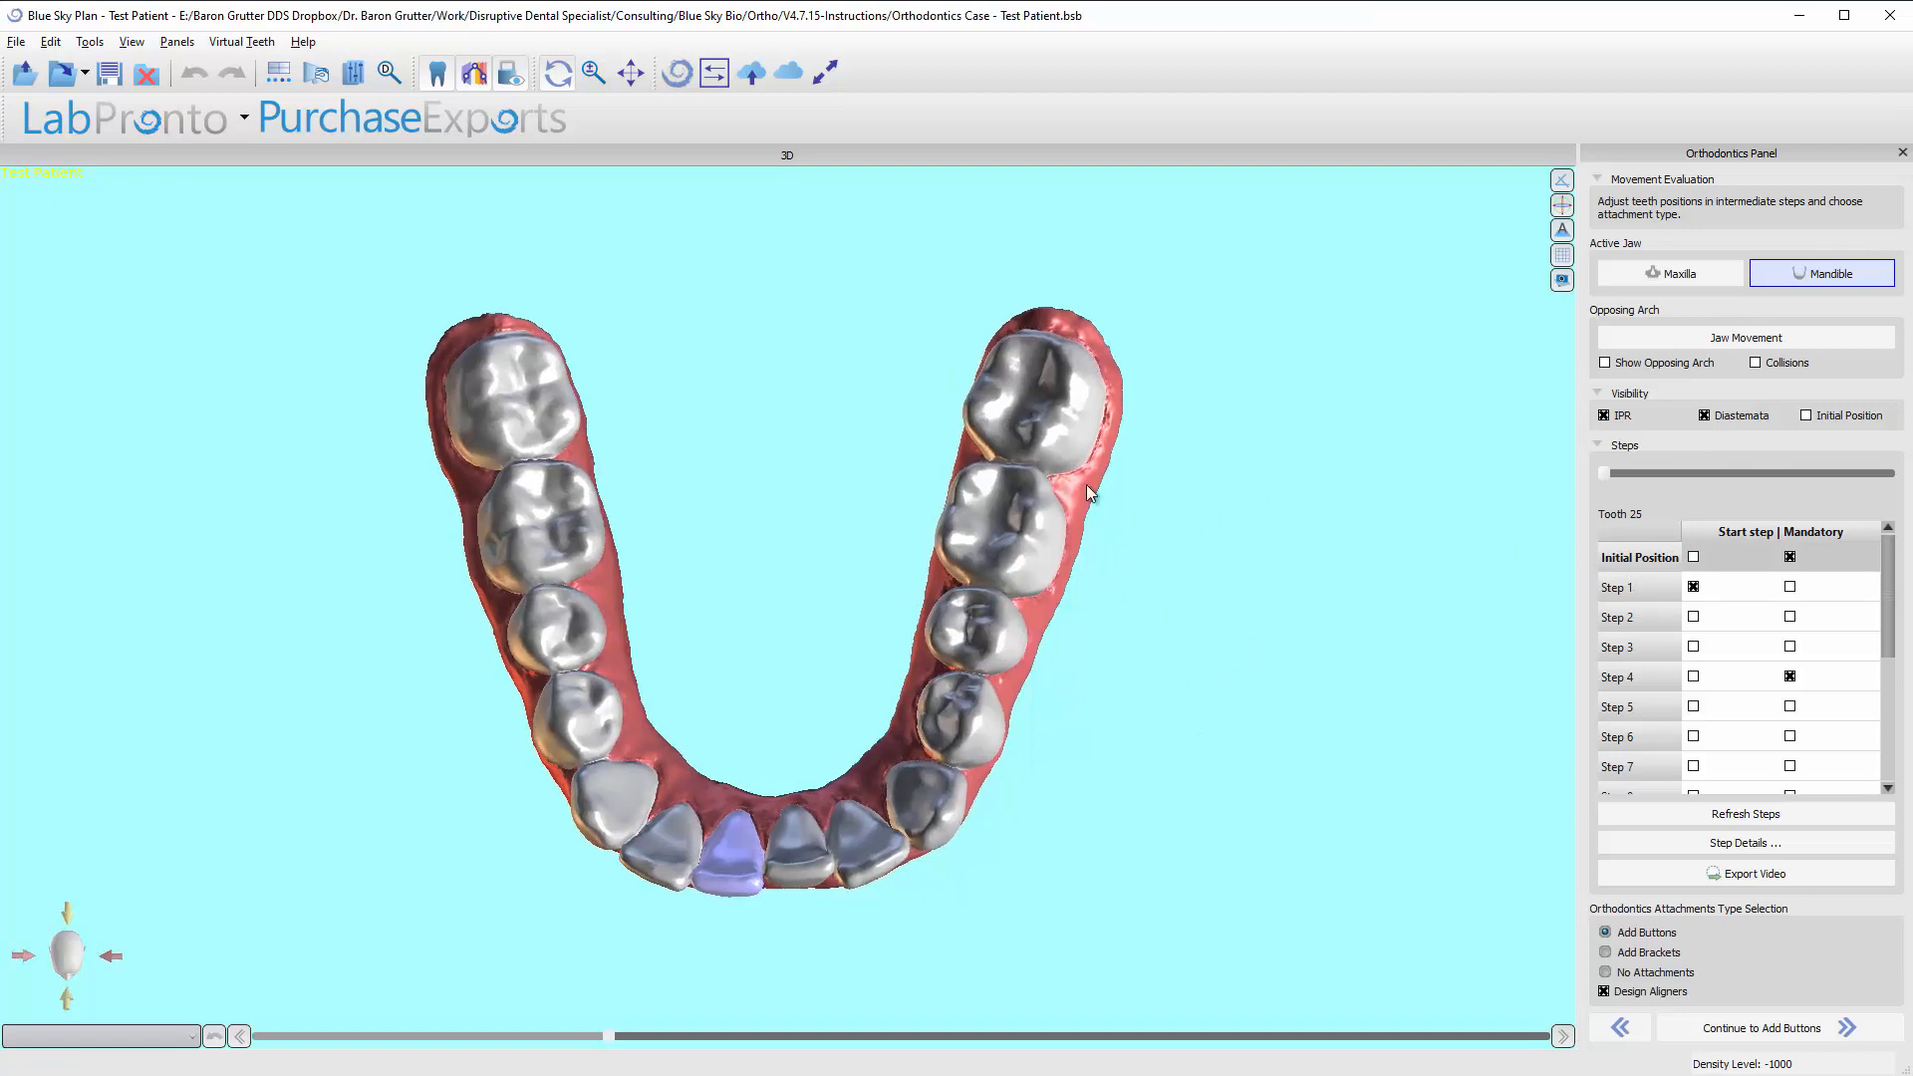
left_click(1640, 561)
key("Down")
key("Down")
key("Down")
key("Down")
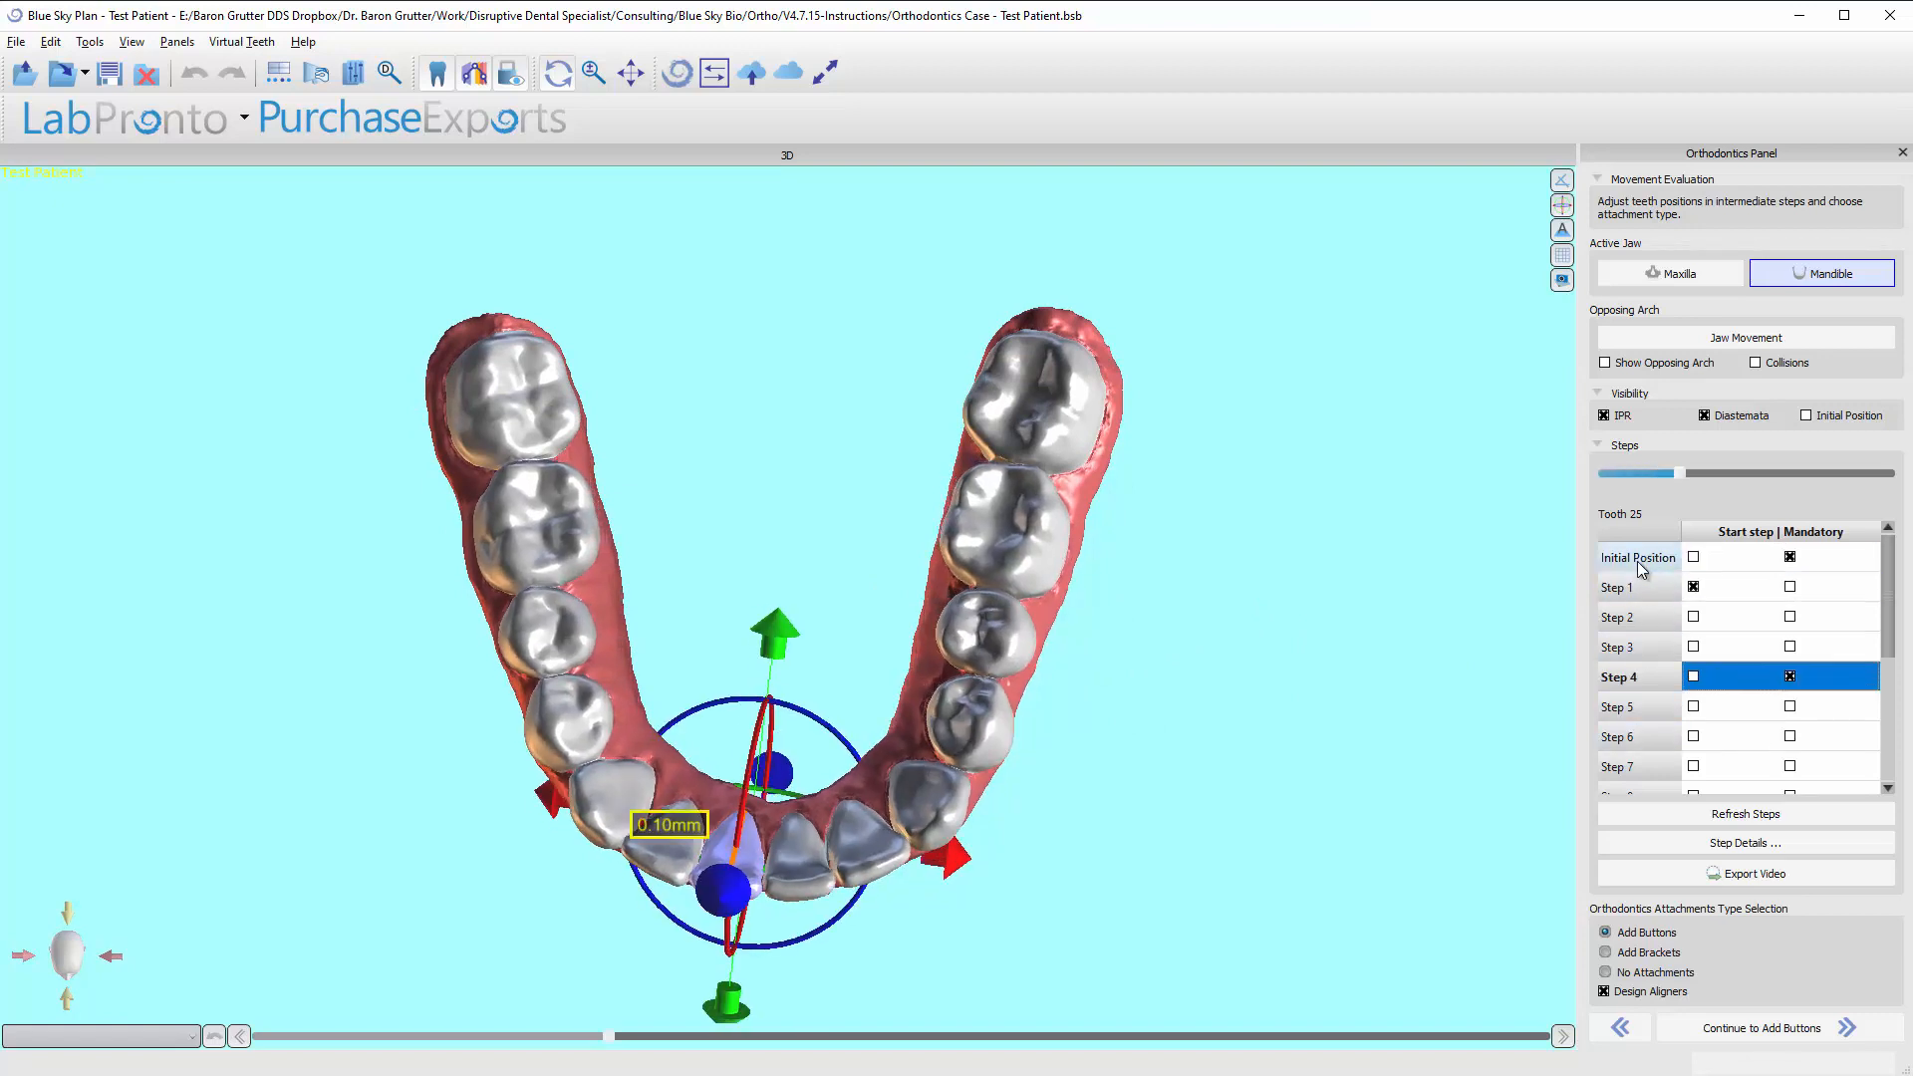
key("Up")
key("Up")
key("Up")
key("Up")
key("Down")
key("Down")
key("Down")
key("Down")
key("Down")
key("Down")
key("Down")
key("Down")
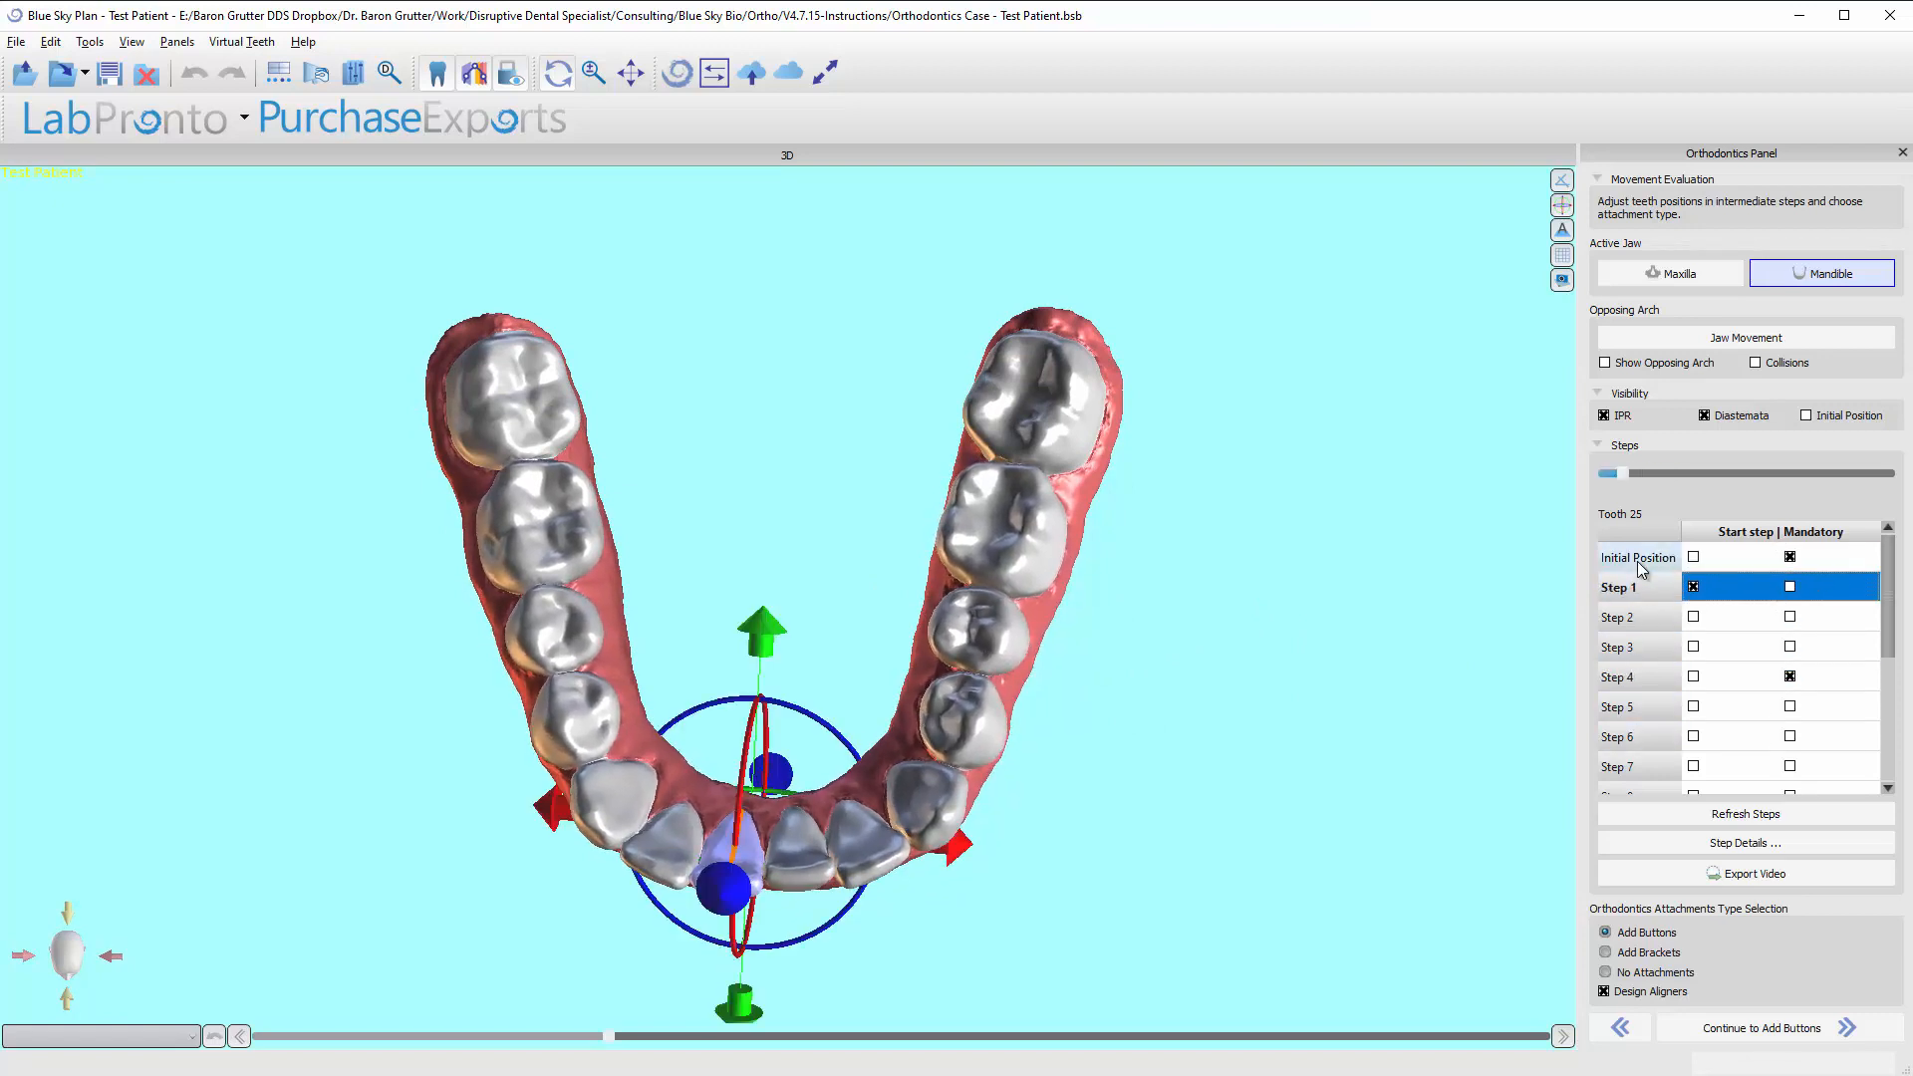
key("Down")
key("Down")
key("Down")
key("Down")
key("Down")
key("Down")
key("Down")
key("Up")
key("Up")
key("Up")
key("Up")
key("Up")
key("Up")
key("Up")
key("Up")
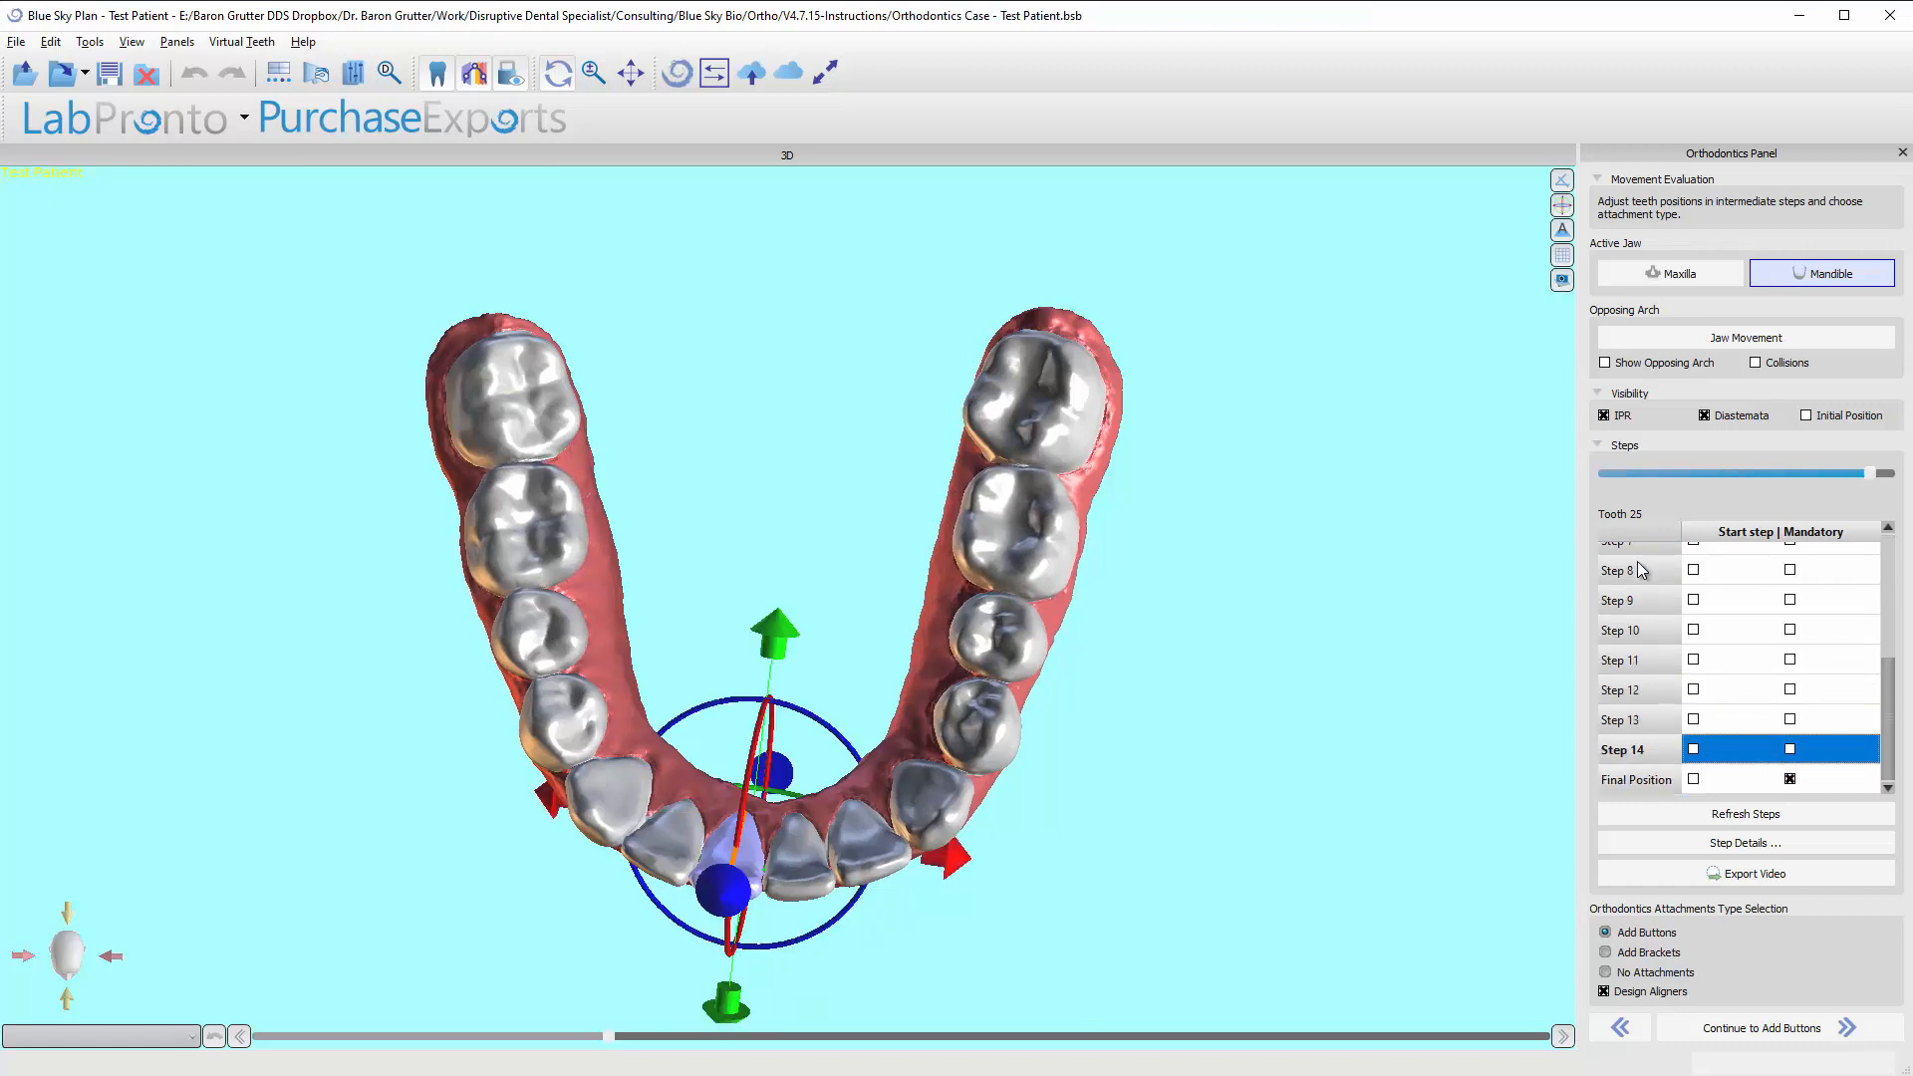
key("Up")
key("Up")
key("Up")
key("Up")
key("Up")
key("Up")
key("Up")
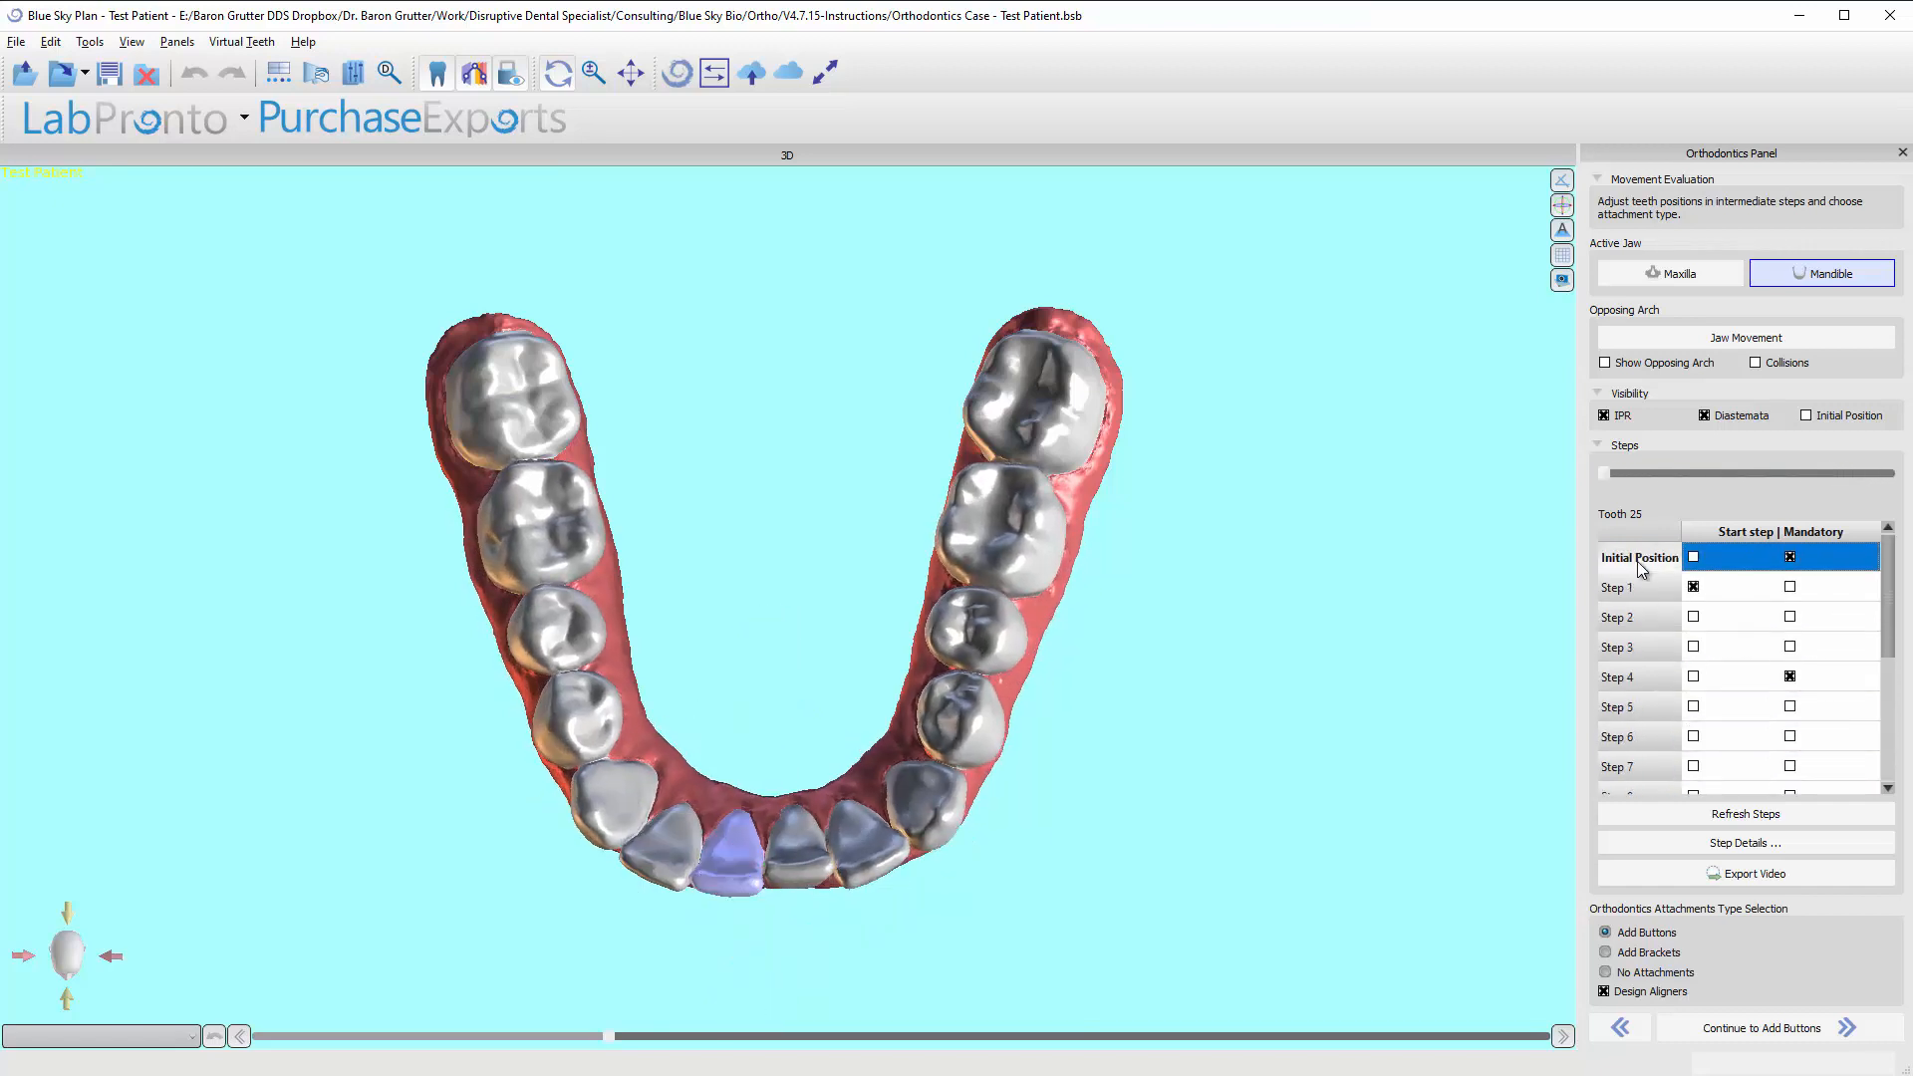
key("Down")
key("Down")
key("Down")
key("Down")
key("Down")
key("Down")
key("Down")
key("Down")
key("Down")
key("Down")
key("Down")
key("Down")
key("Down")
key("Down")
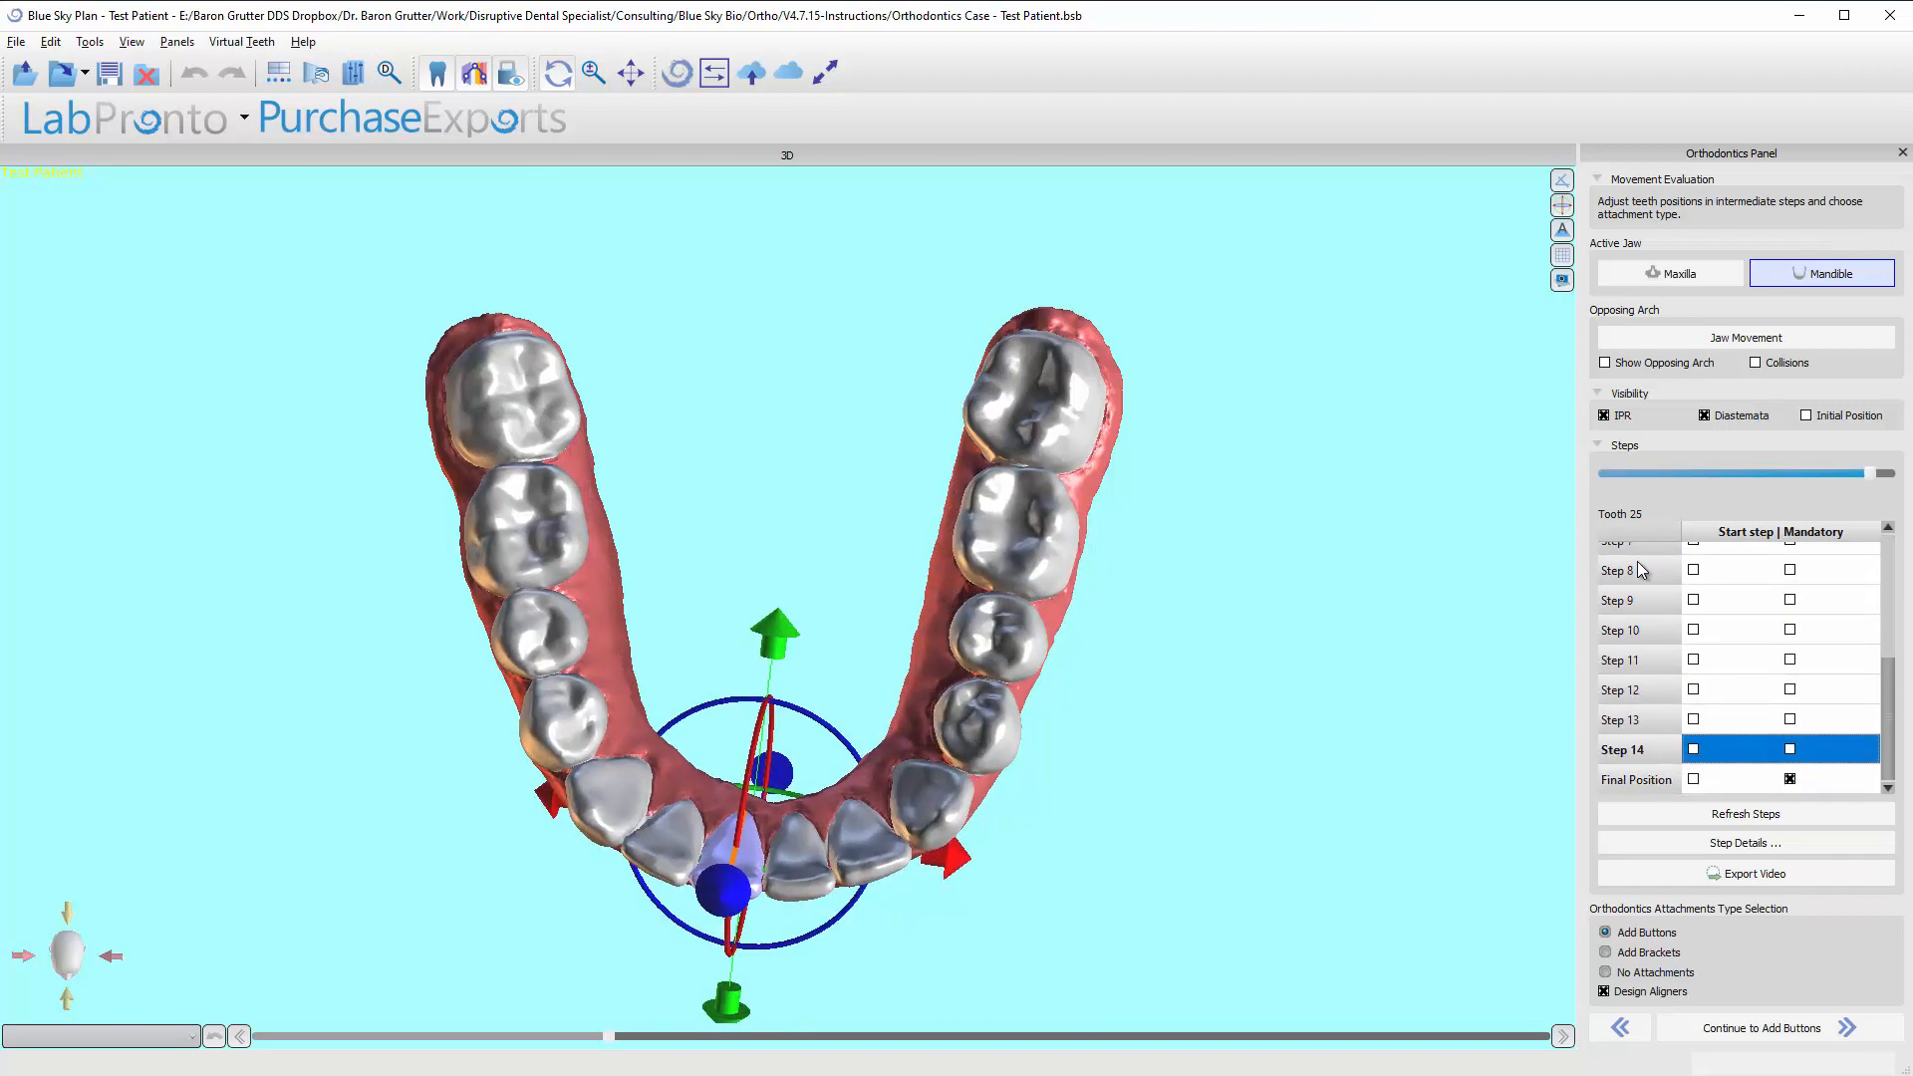
key("Down")
key("Up")
key("Up")
key("Up")
key("Up")
key("Up")
key("Up")
key("Up")
key("Up")
key("Up")
key("Up")
key("Up")
key("Up")
key("Up")
key("Up")
key("Up")
key("Down")
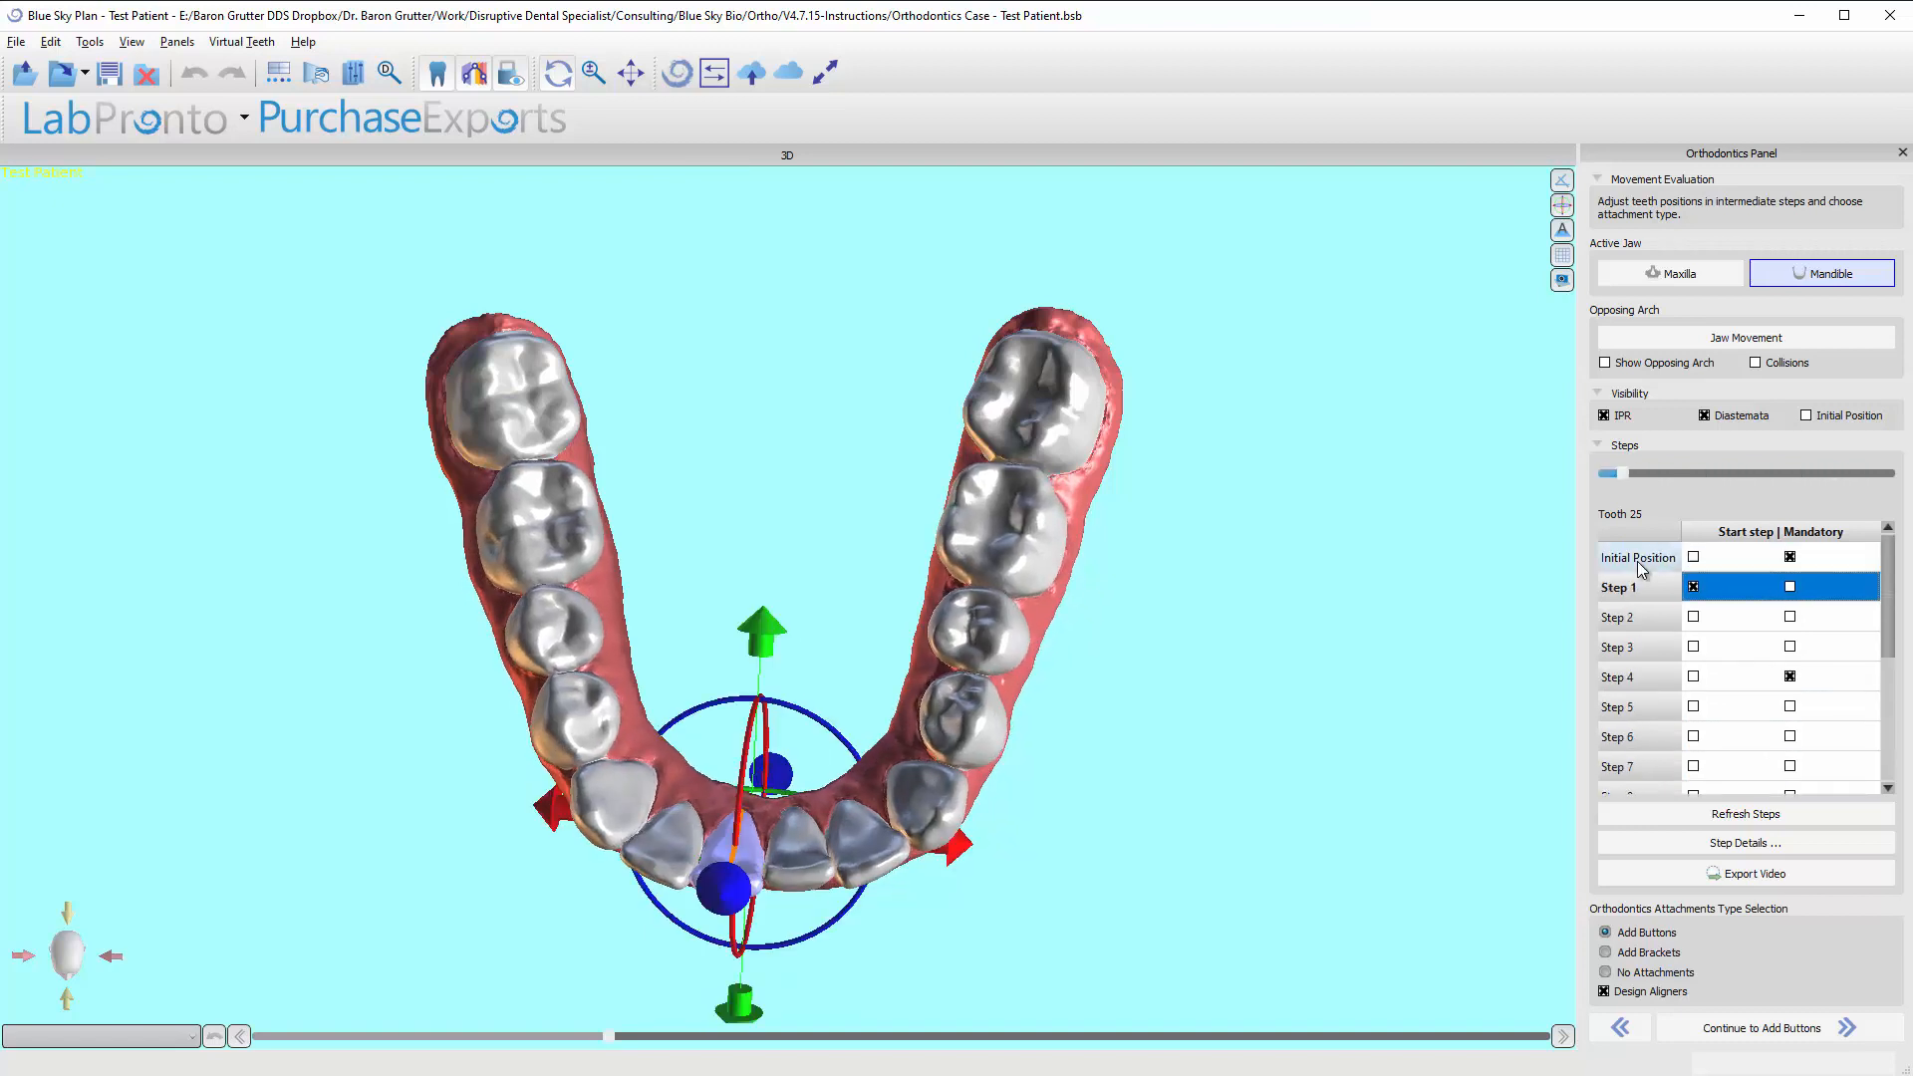
key("Down")
key("Down")
key("Down")
key("Down")
key("Down")
key("Down")
key("Up")
key("Up")
key("Up")
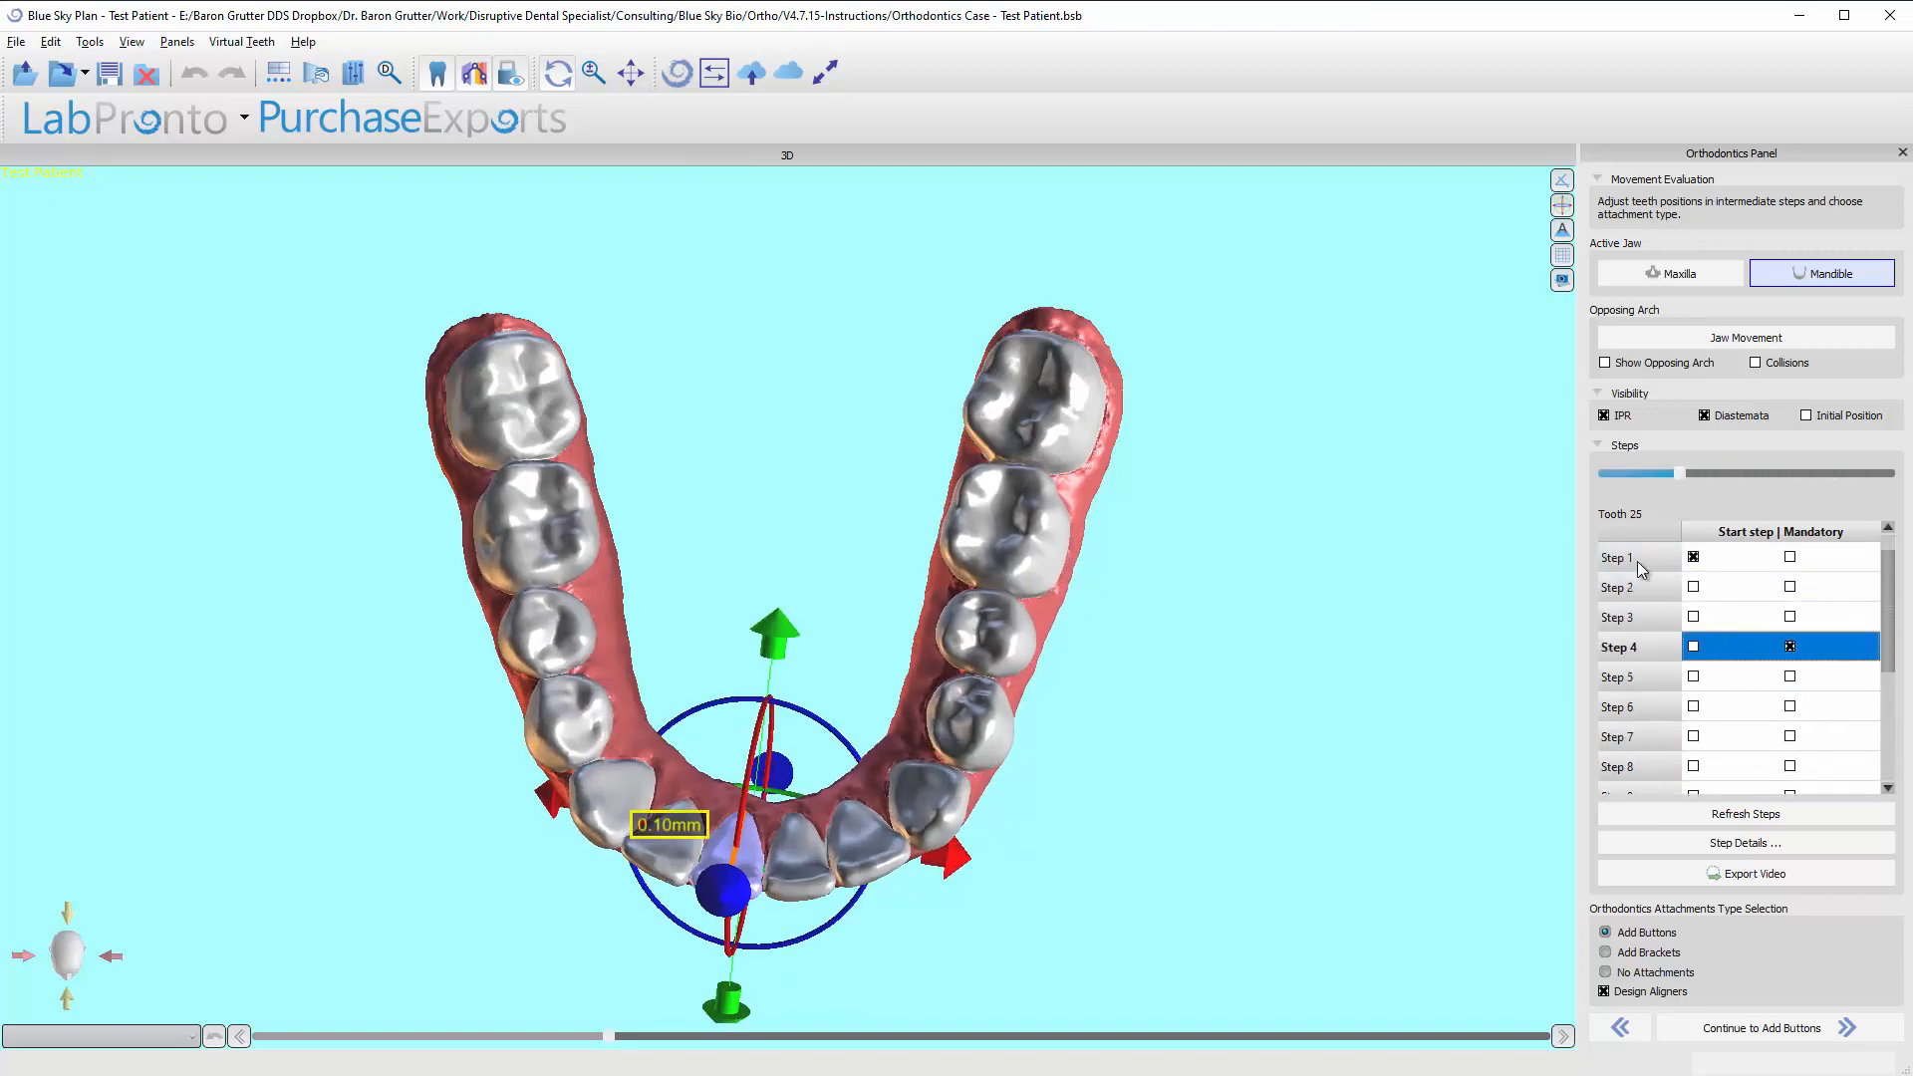
key("Up")
key("Down")
key("Down")
key("Down")
Examine where interproximal reduction is called for between Steps 1 and 10, and return to the initial position.
key("Down")
key("Down")
key("Down")
key("Down")
key("Down")
key("Down")
key("Down")
key("Down")
key("Down")
key("Up")
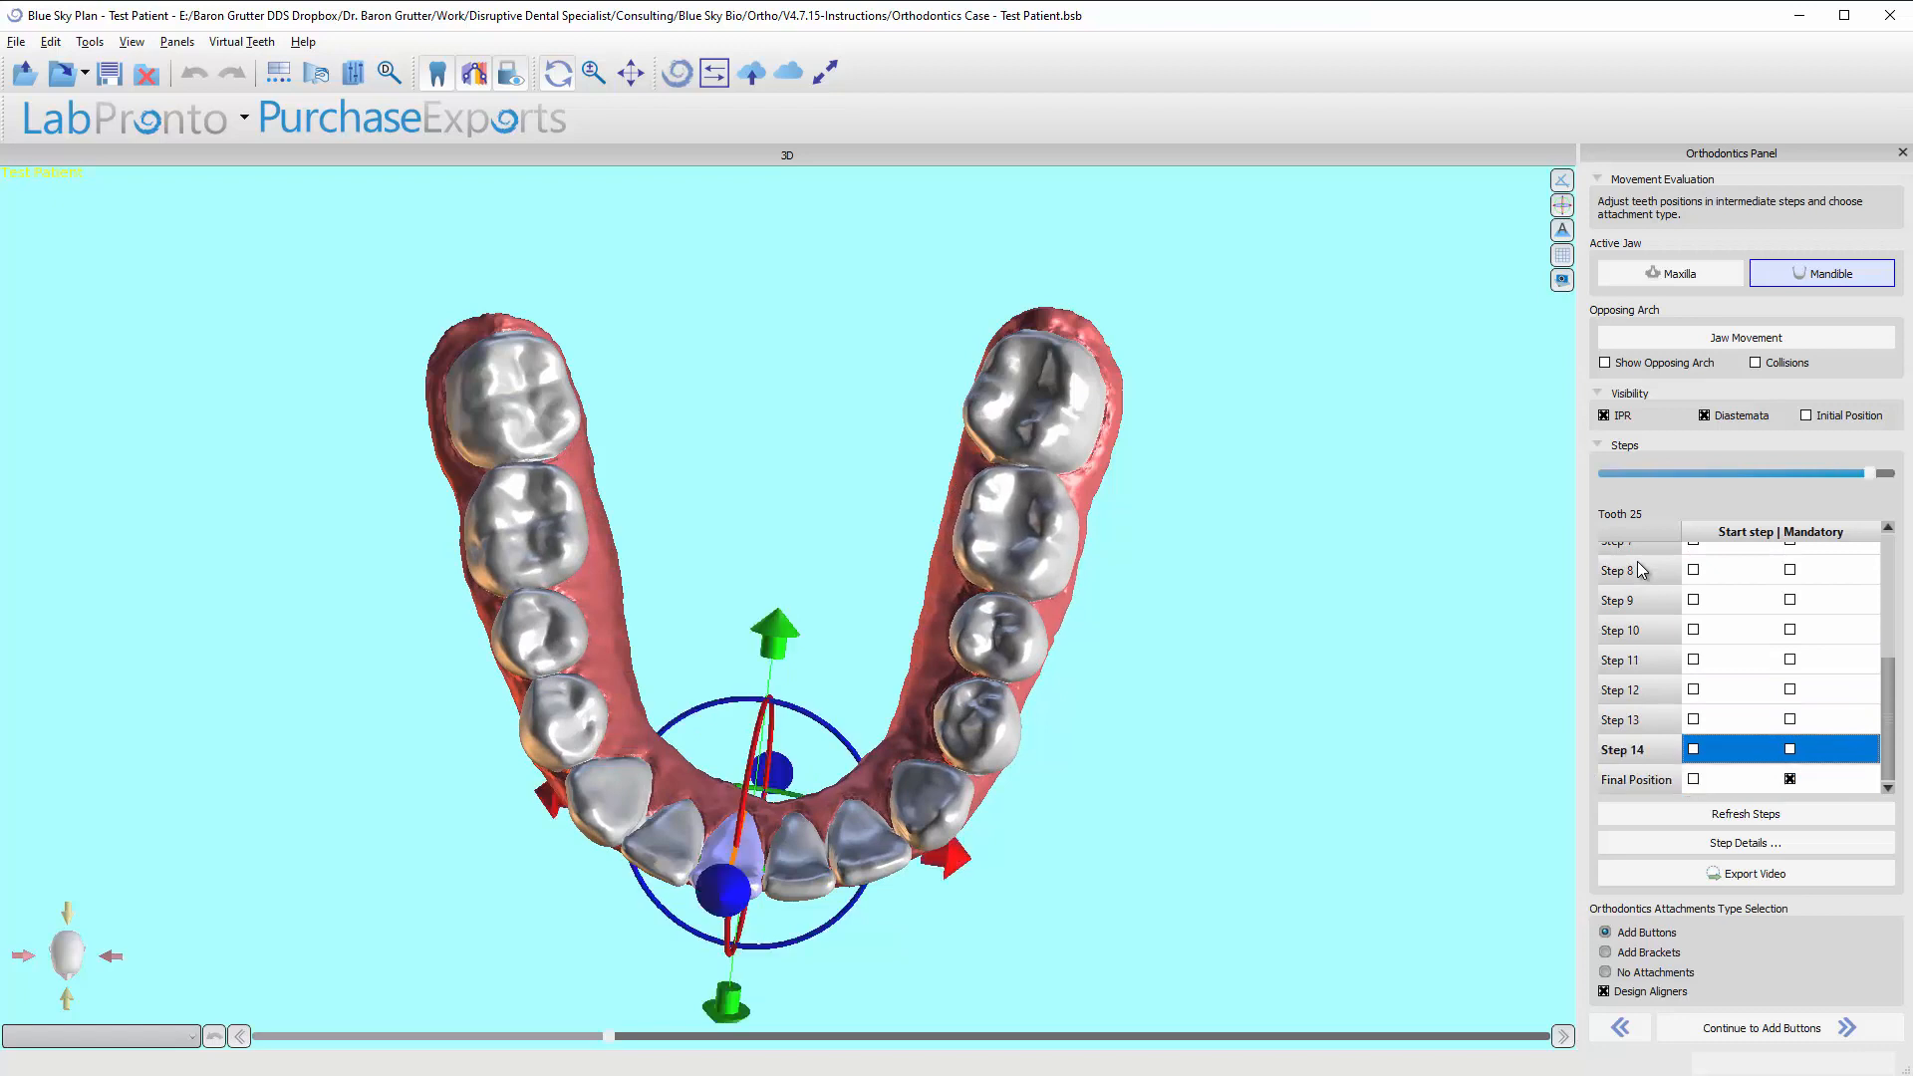
key("Up")
key("Up")
key("Up")
key("Up")
key("Up")
key("Up")
key("Up")
key("Up")
key("Up")
key("Up")
key("Up")
key("Up")
key("Up")
key("Up")
key("Down")
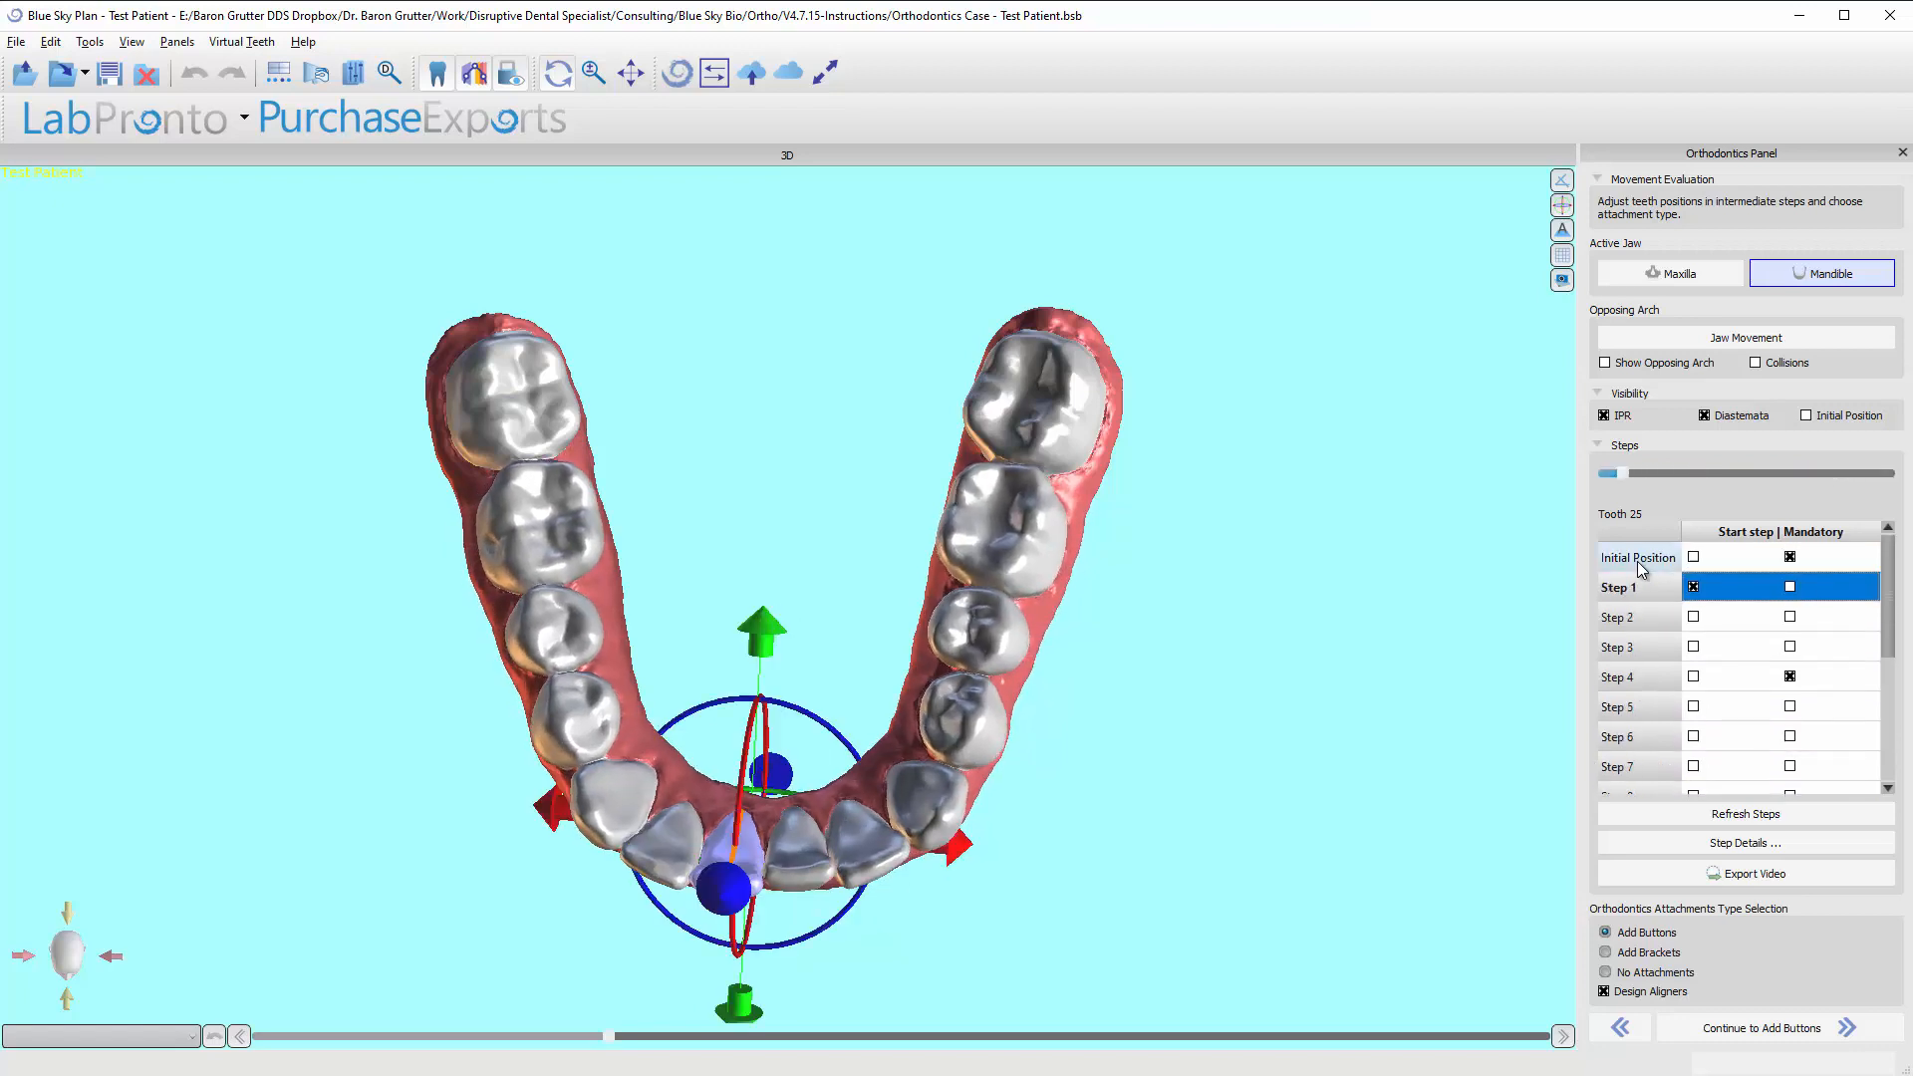
key("Down")
key("Down")
key("Down")
key("Down")
key("Down")
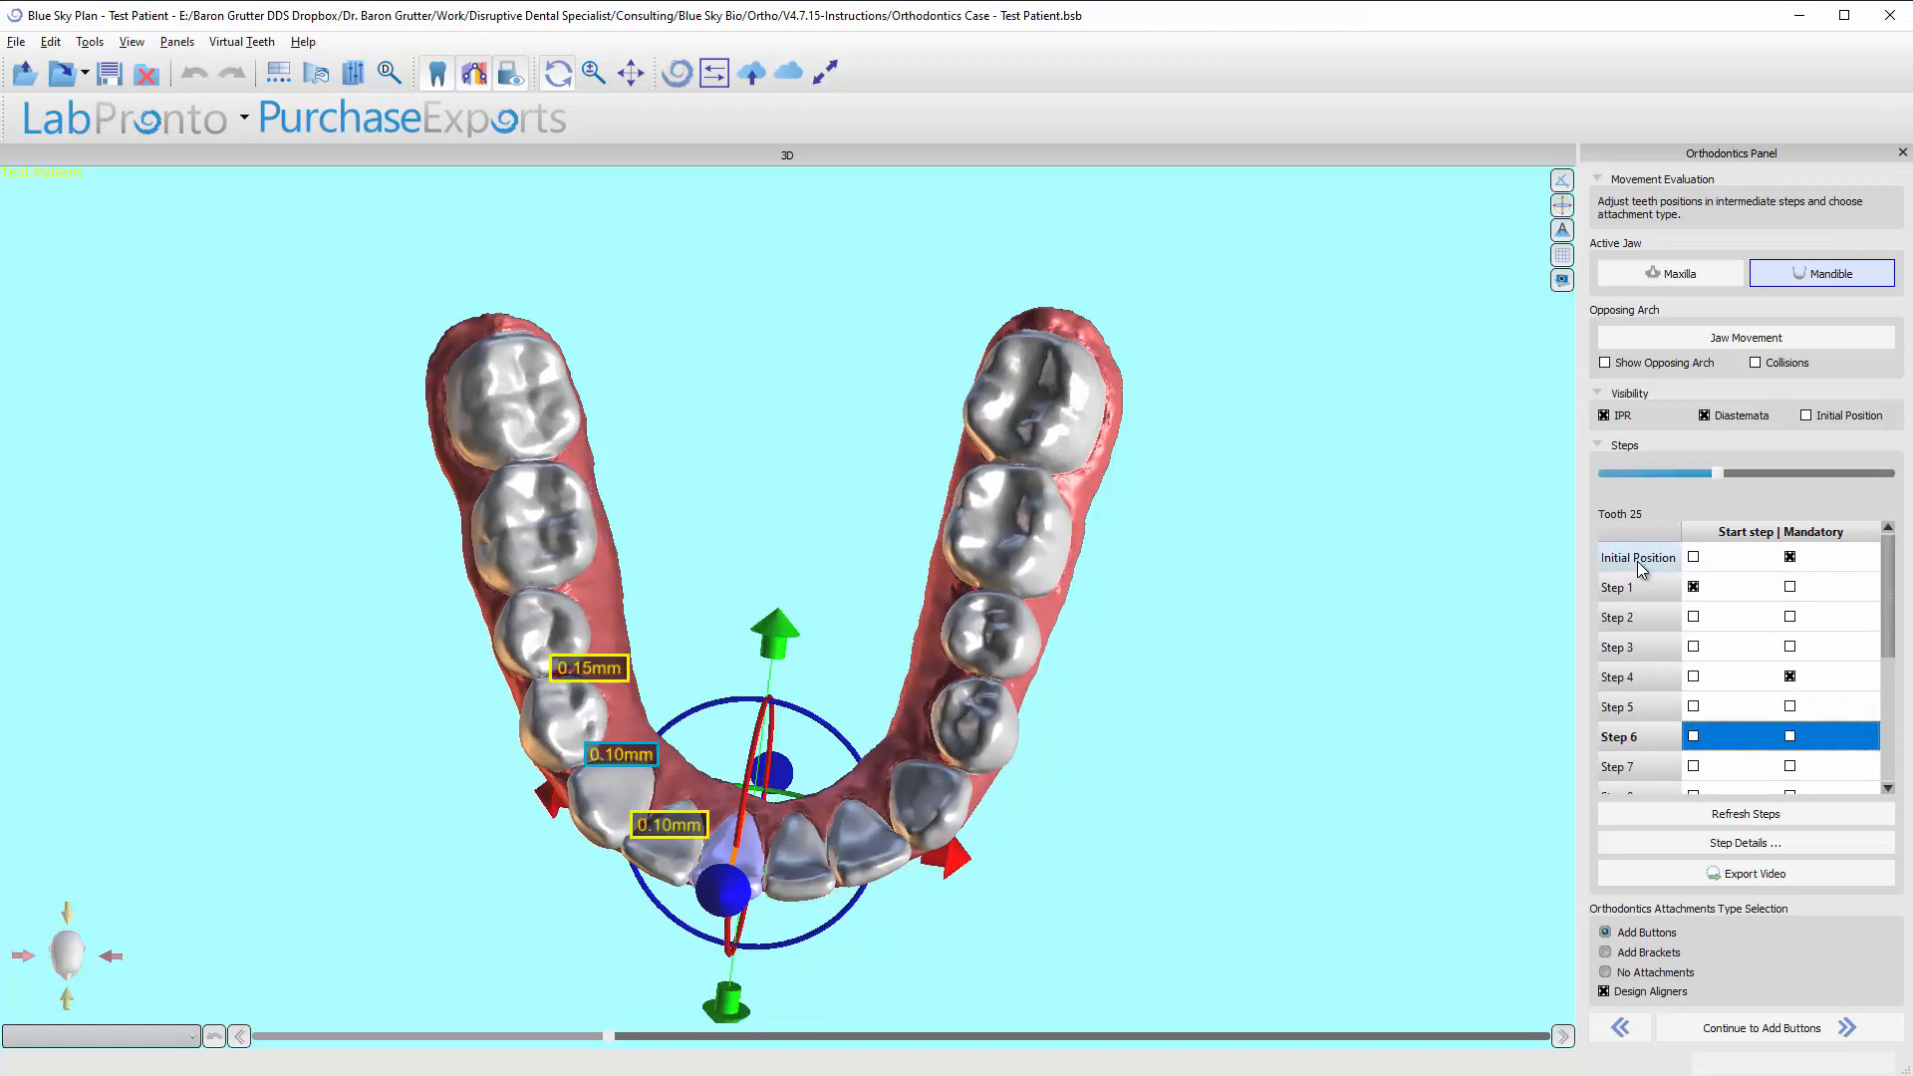
key("Down")
key("Down")
key("Down")
key("Down")
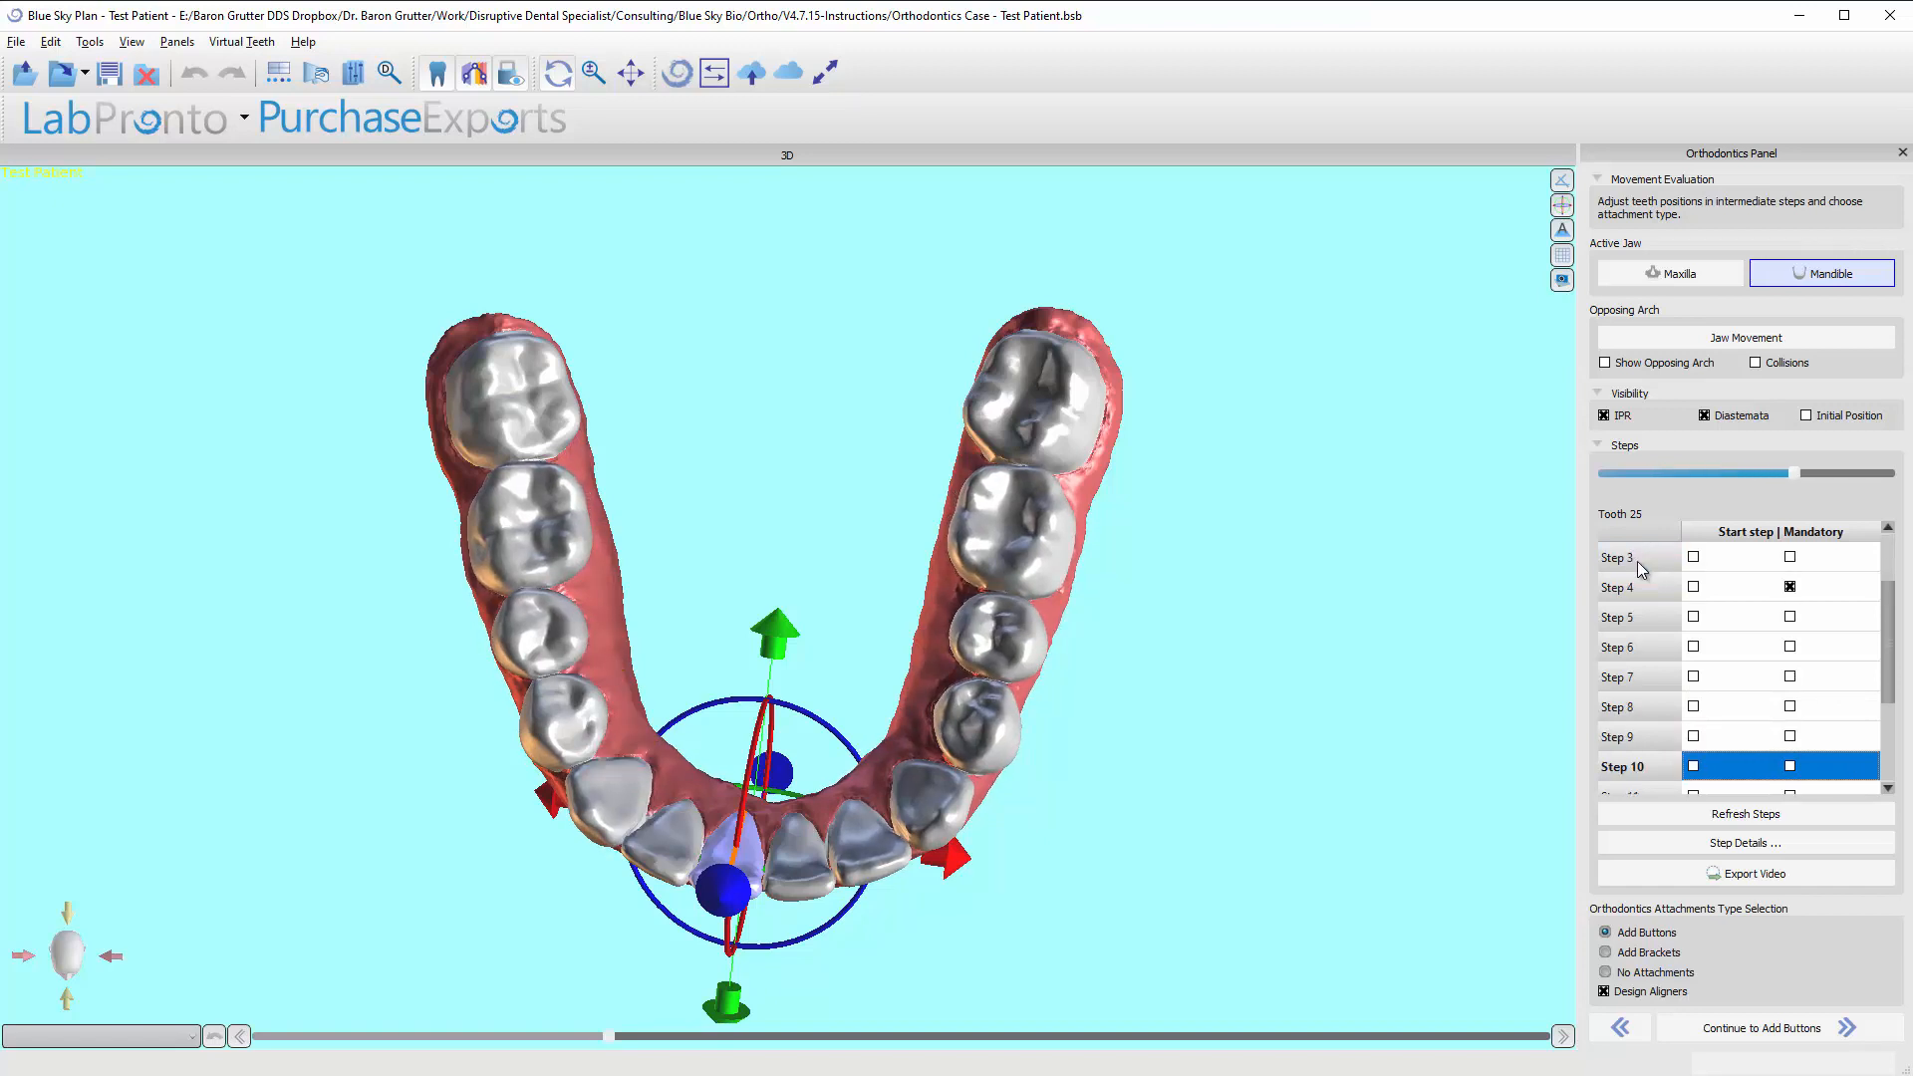
key("Up")
key("Up")
key("Up")
key("Up")
key("Up")
key("Up")
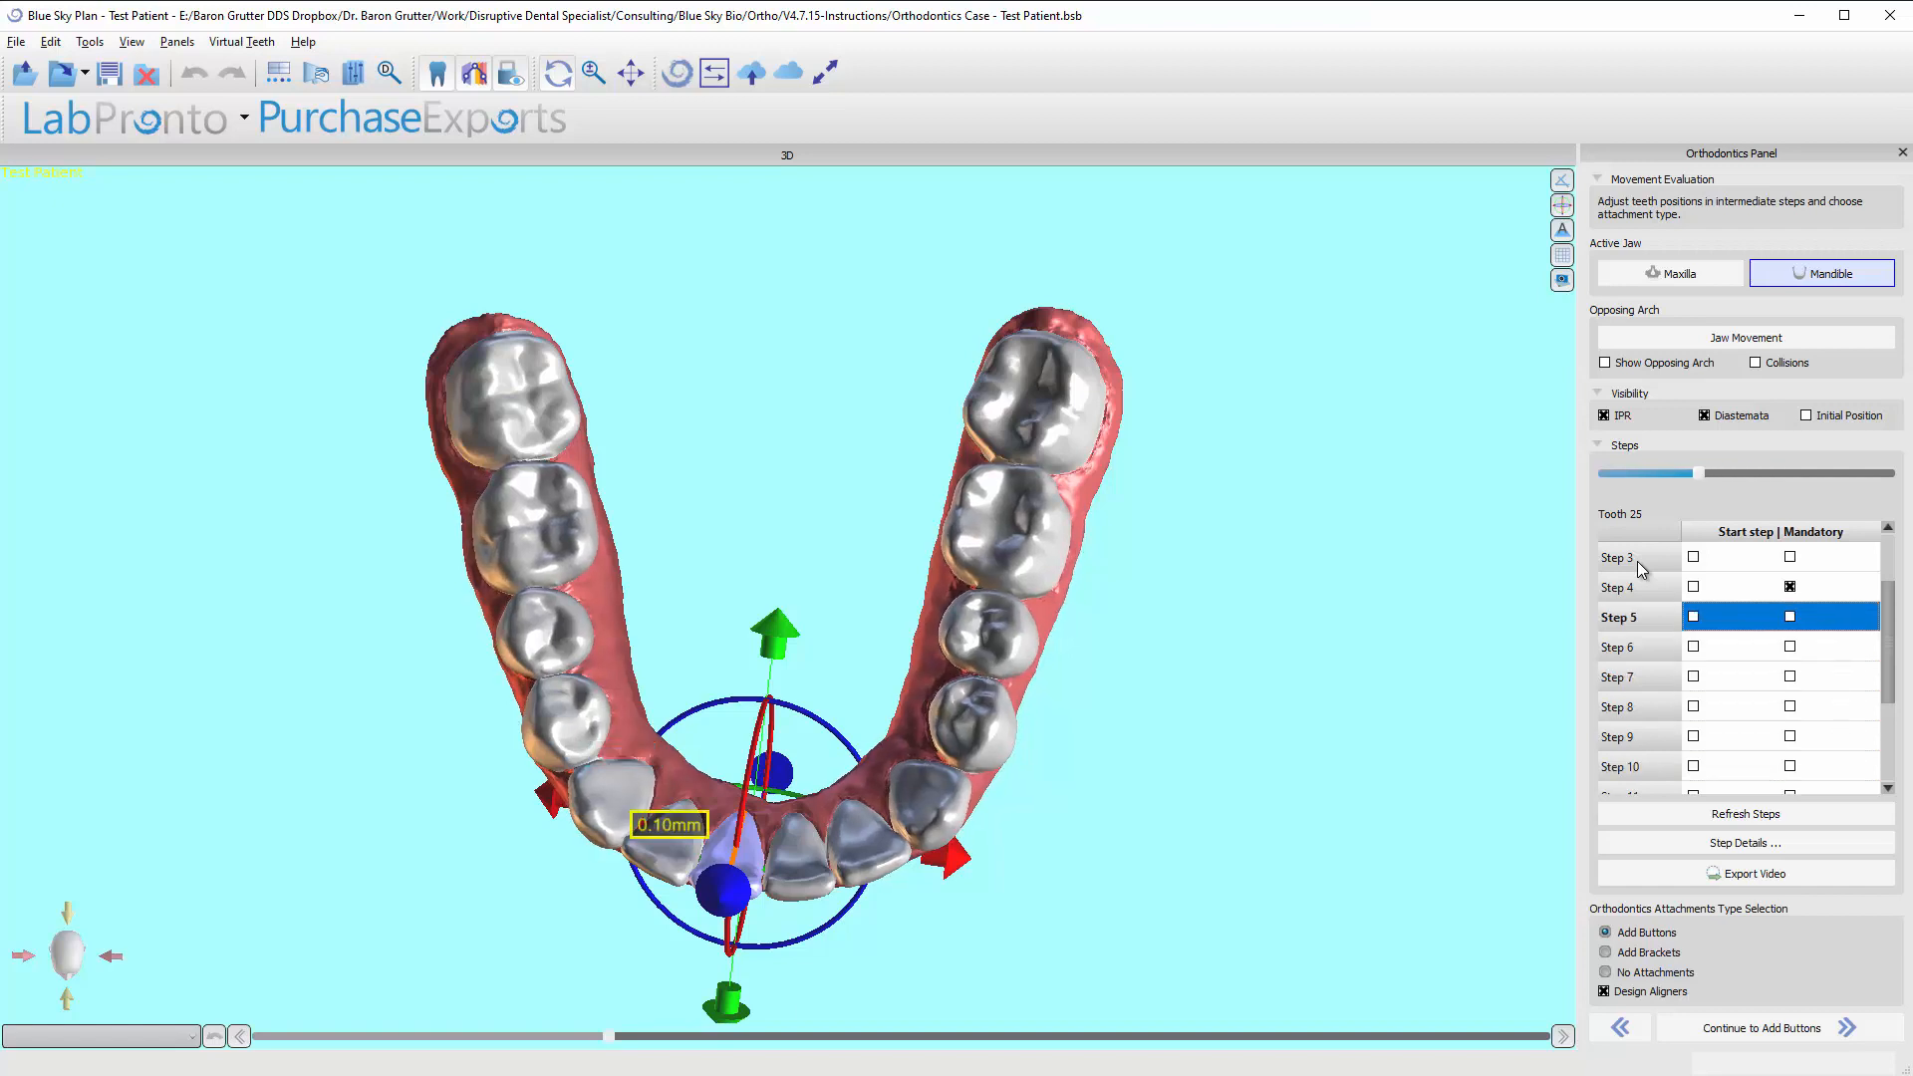
key("Home")
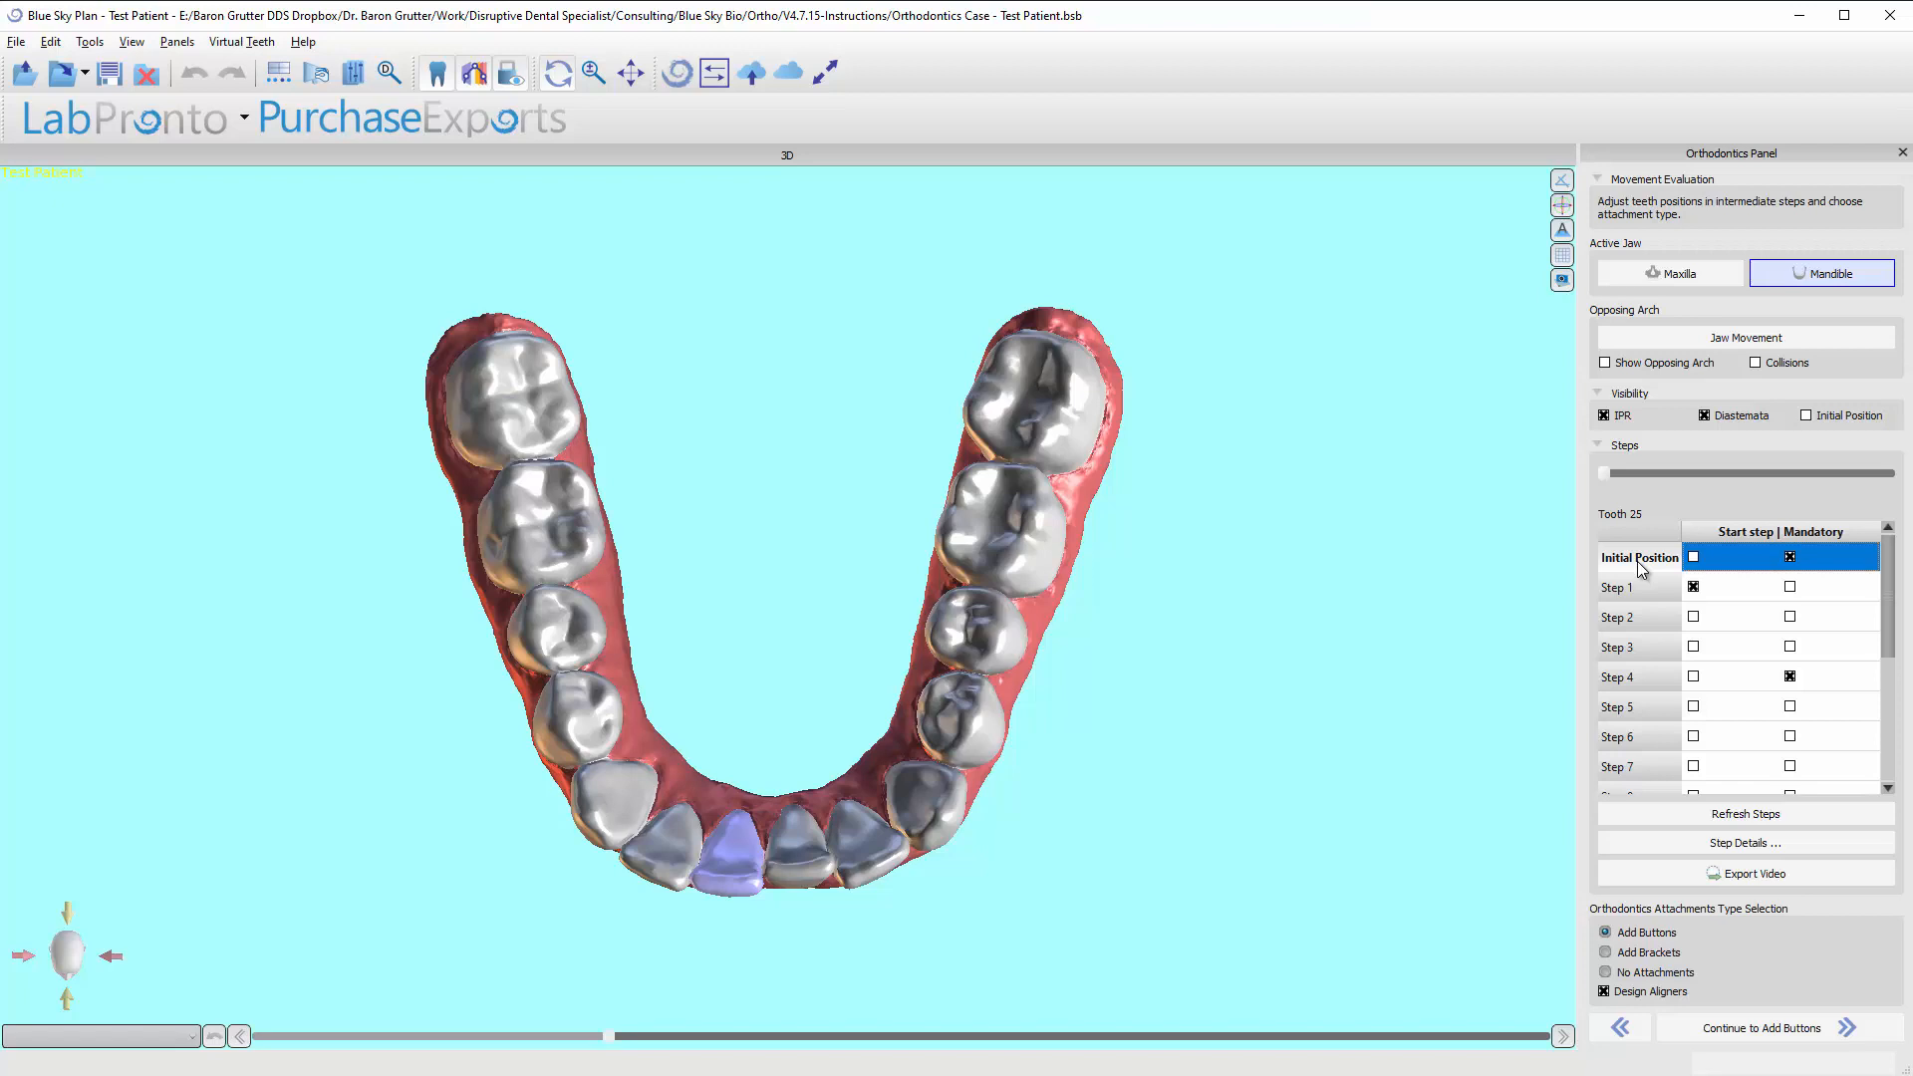
Advance the mandibular movement from the initial position to the Final Position.
key("Down")
key("Down")
key("Down")
key("Down")
key("Down")
key("Down")
key("Down")
key("Down")
key("Down")
key("Down")
key("Down")
key("Down")
key("Down")
key("Down")
key("Down")
key("Up")
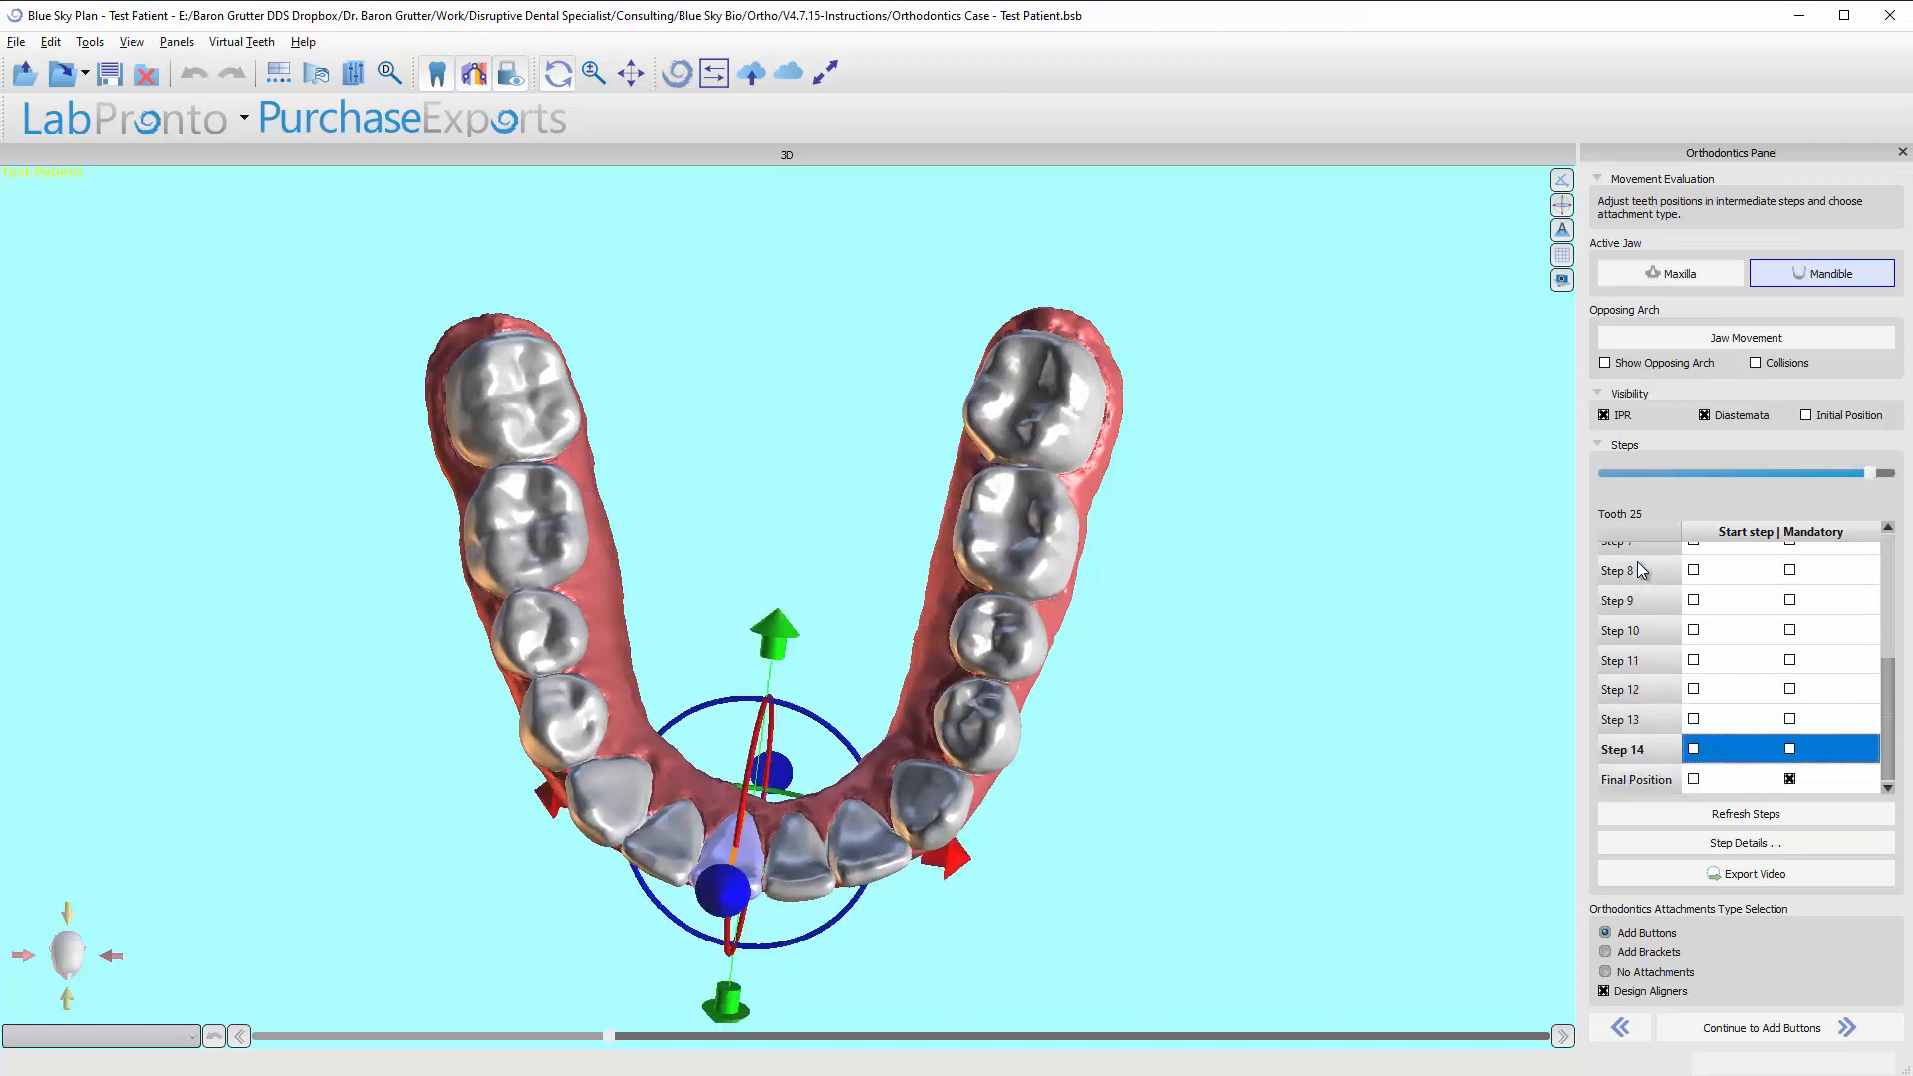
key("Down")
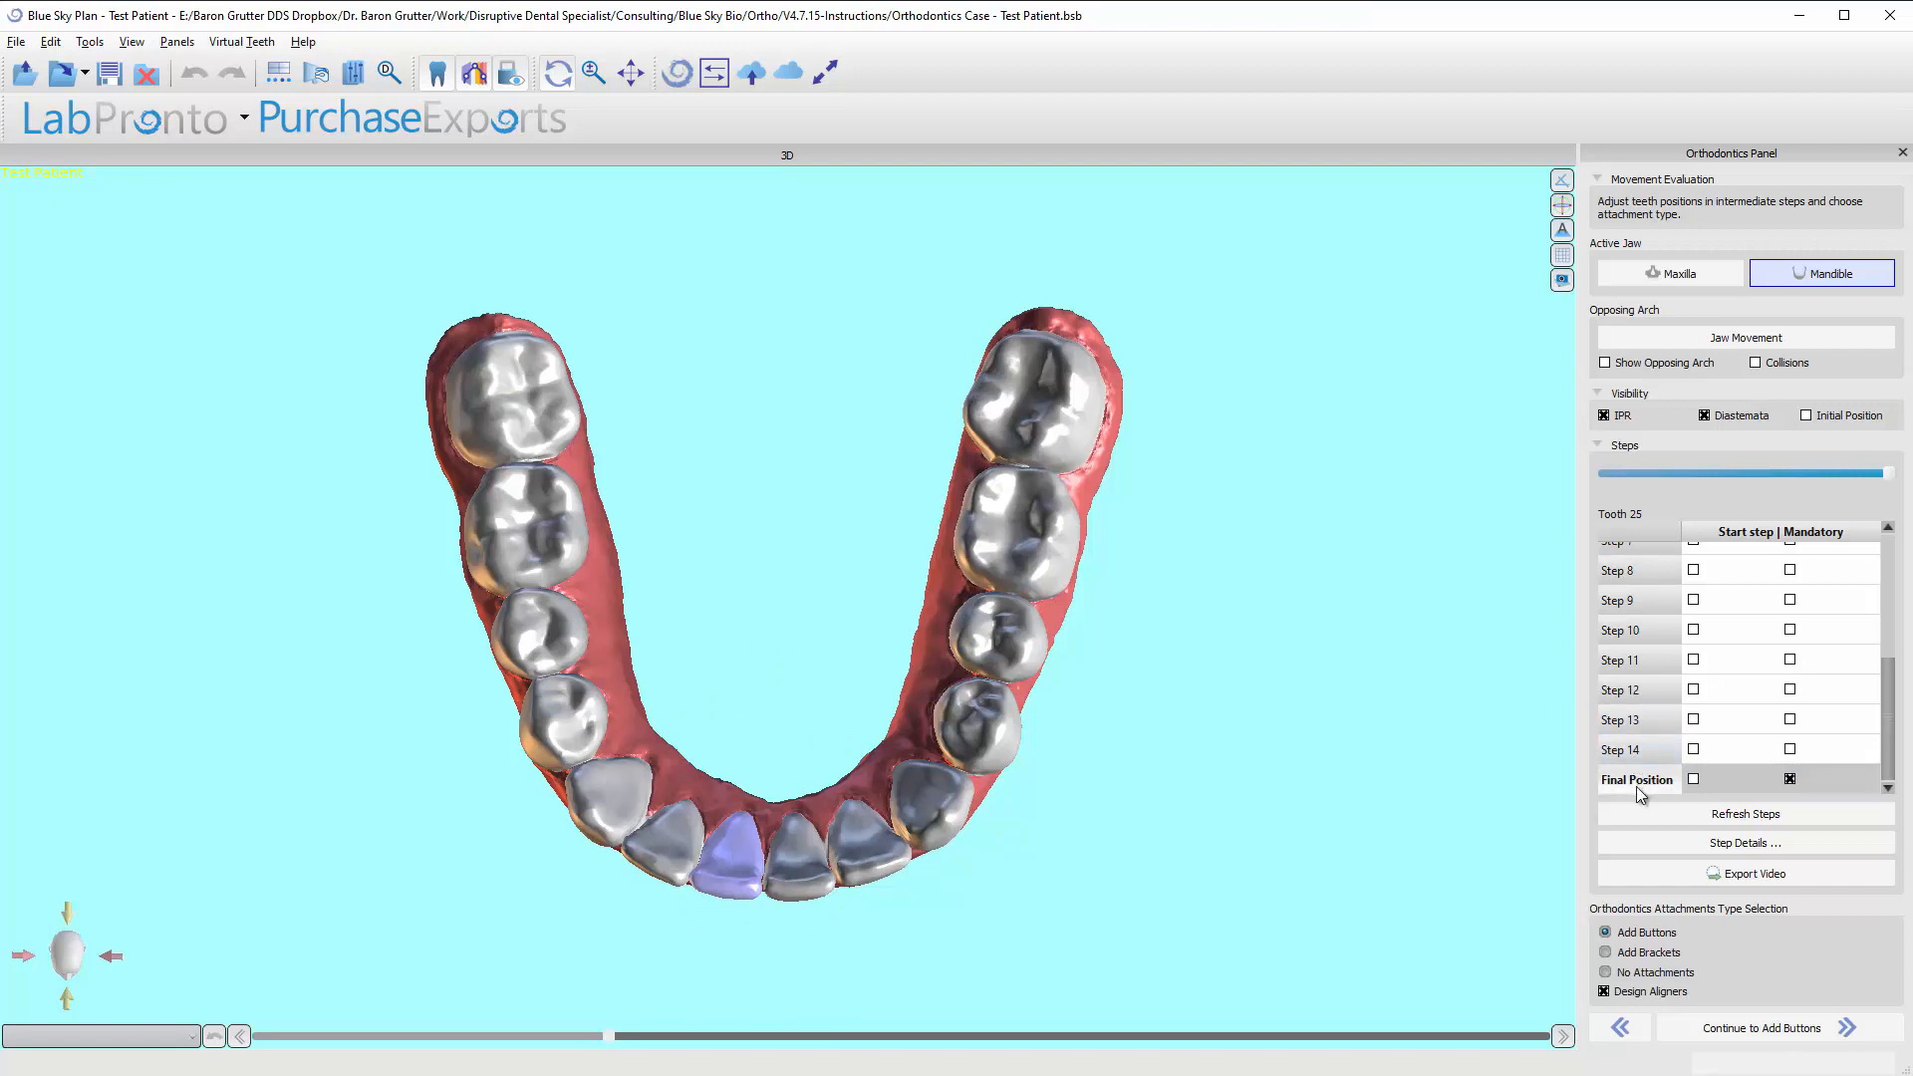
Select tooth 24 and review its staging up to Step 12, back to the initial position, and forward to Step 2.
left_click(795, 869)
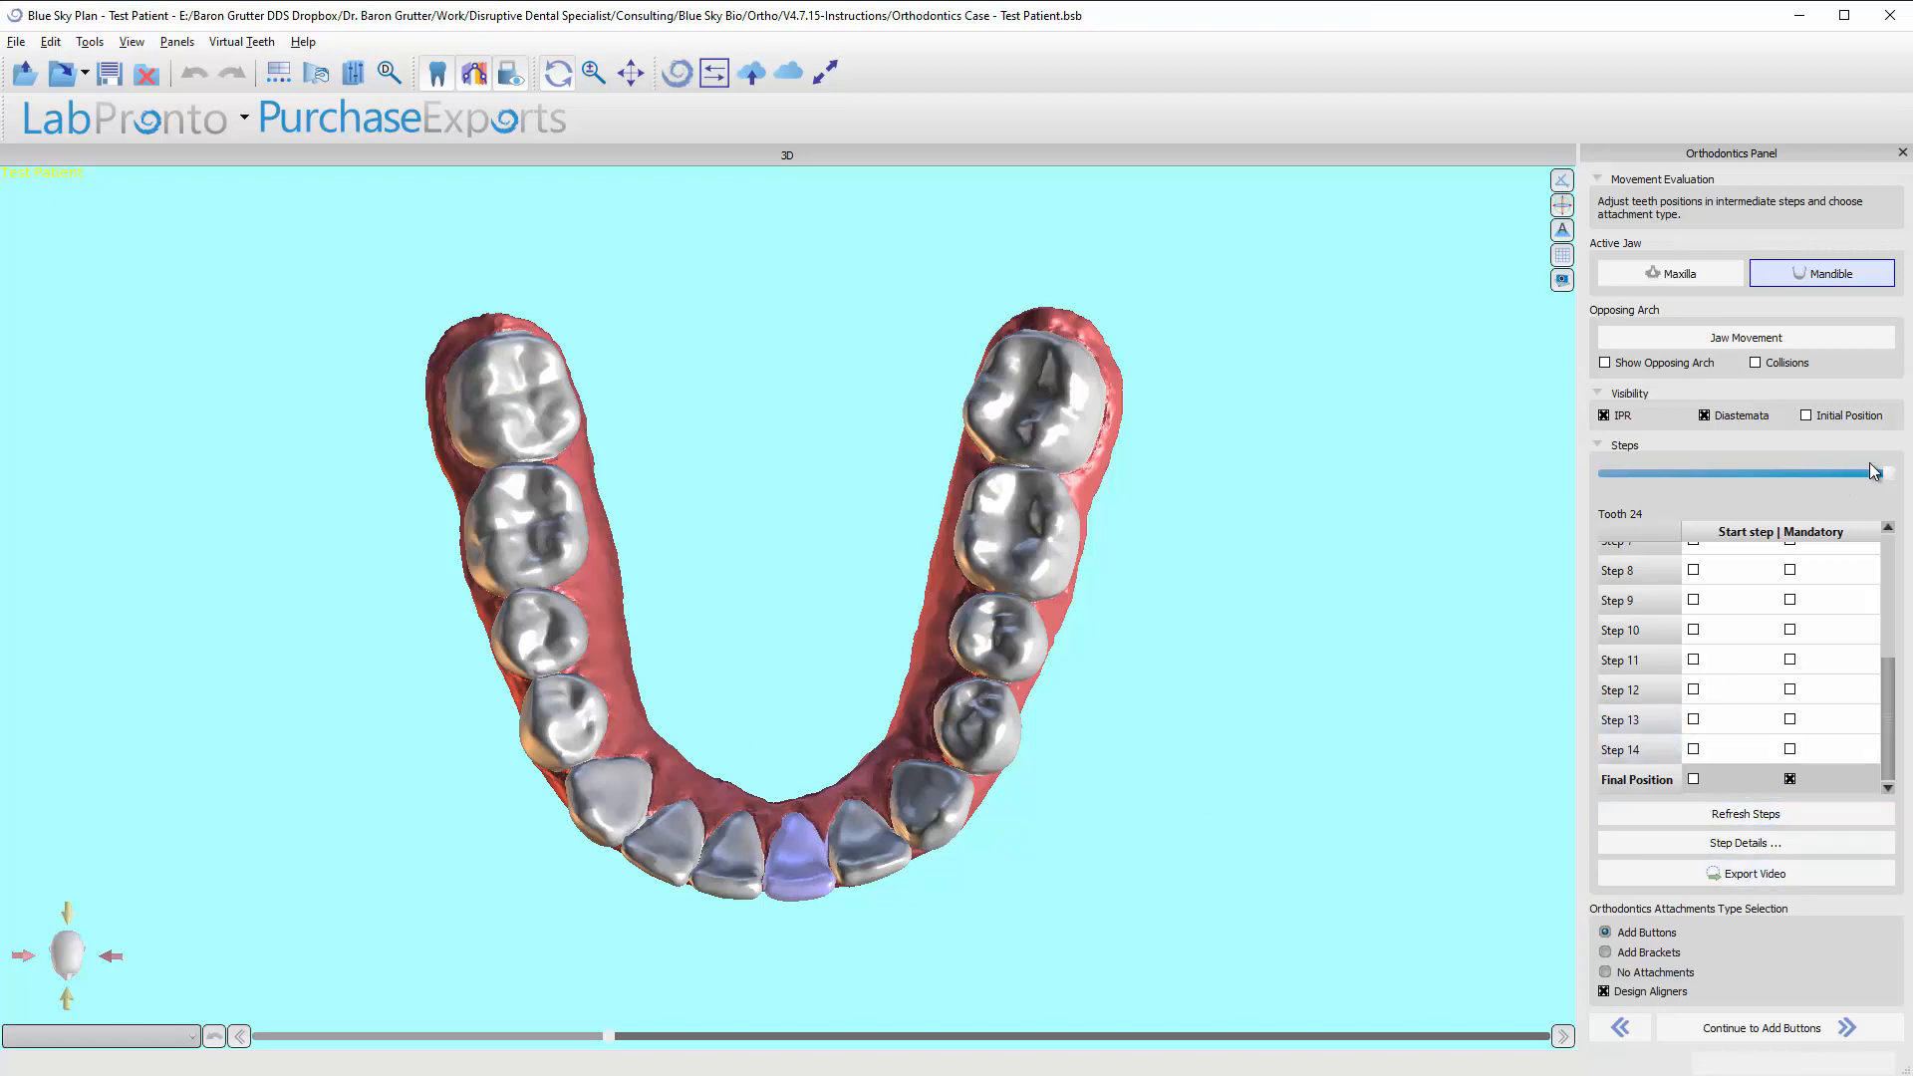
left_click_drag(1858, 474, 1664, 488)
left_click(1635, 706)
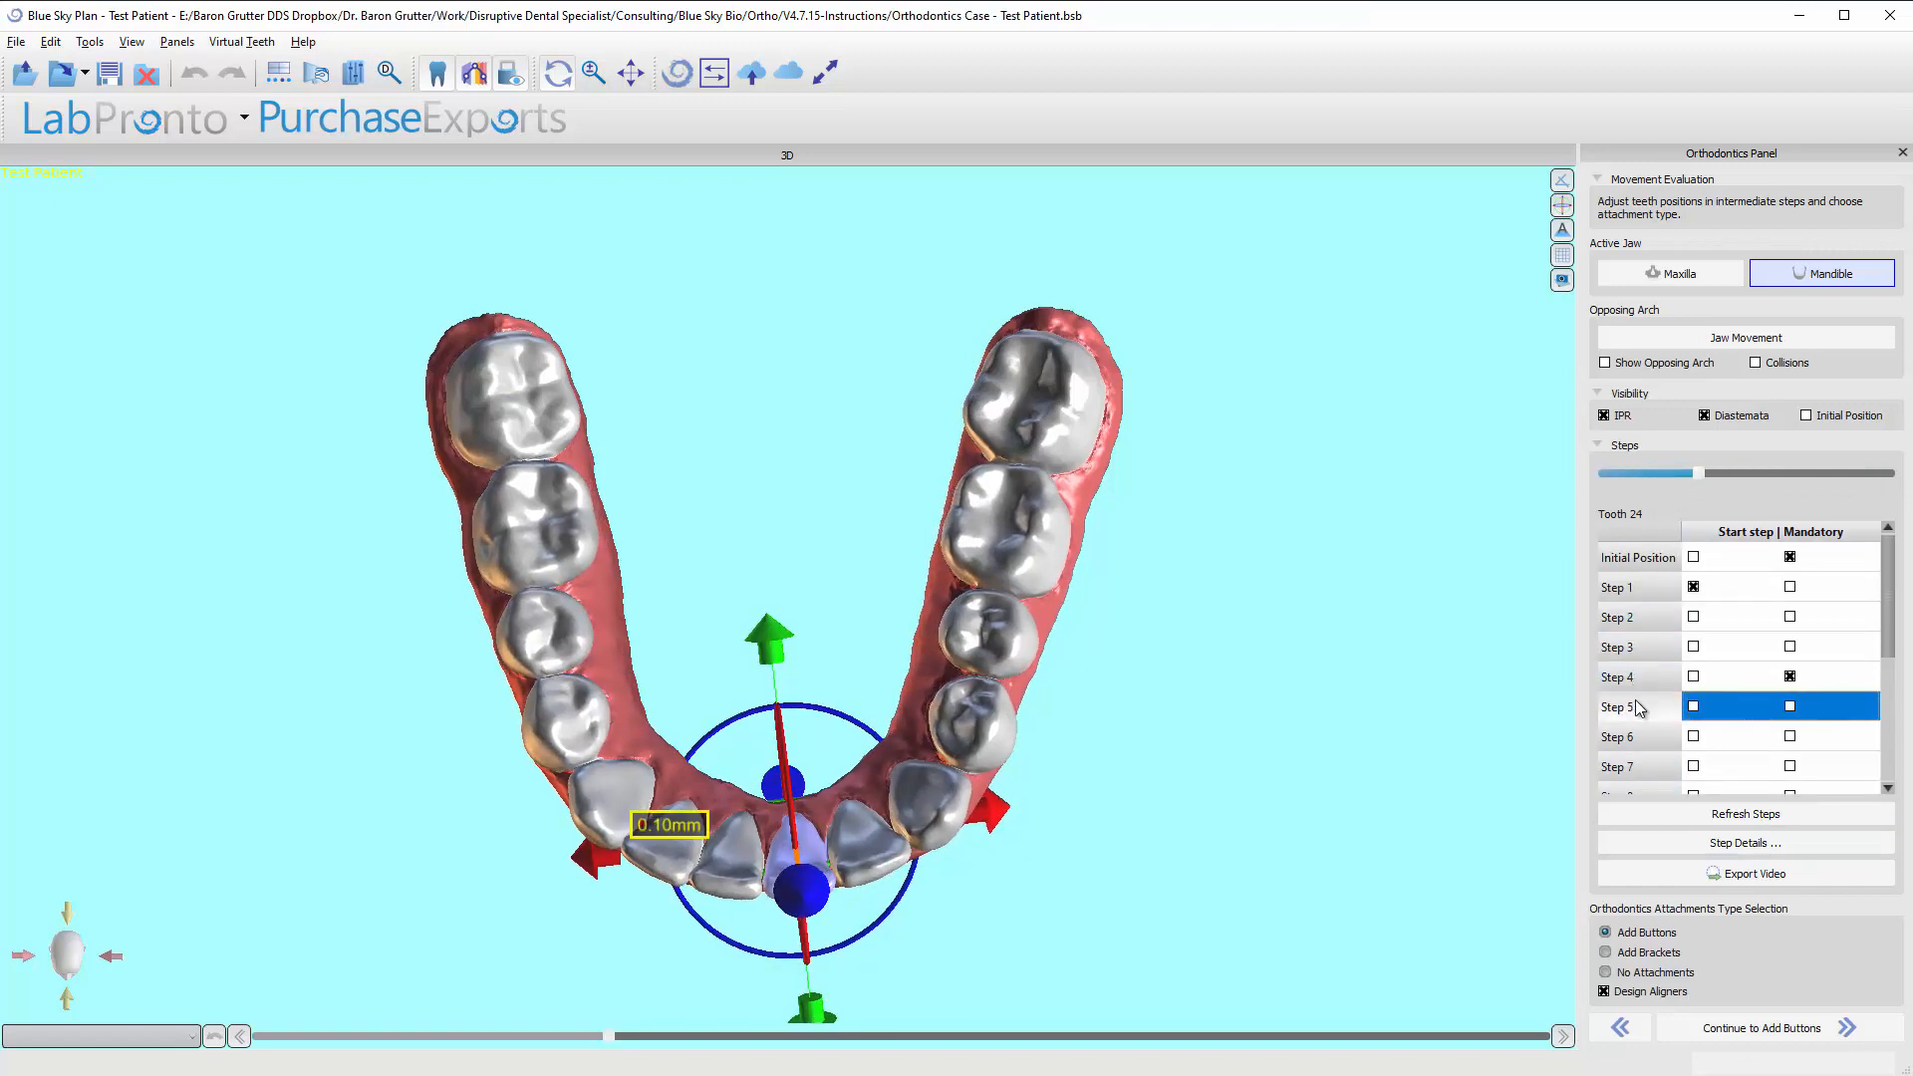
key("Down")
key("Down")
key("Down")
key("Down")
key("Down")
key("Down")
key("Down")
key("Down")
key("Down")
key("Down")
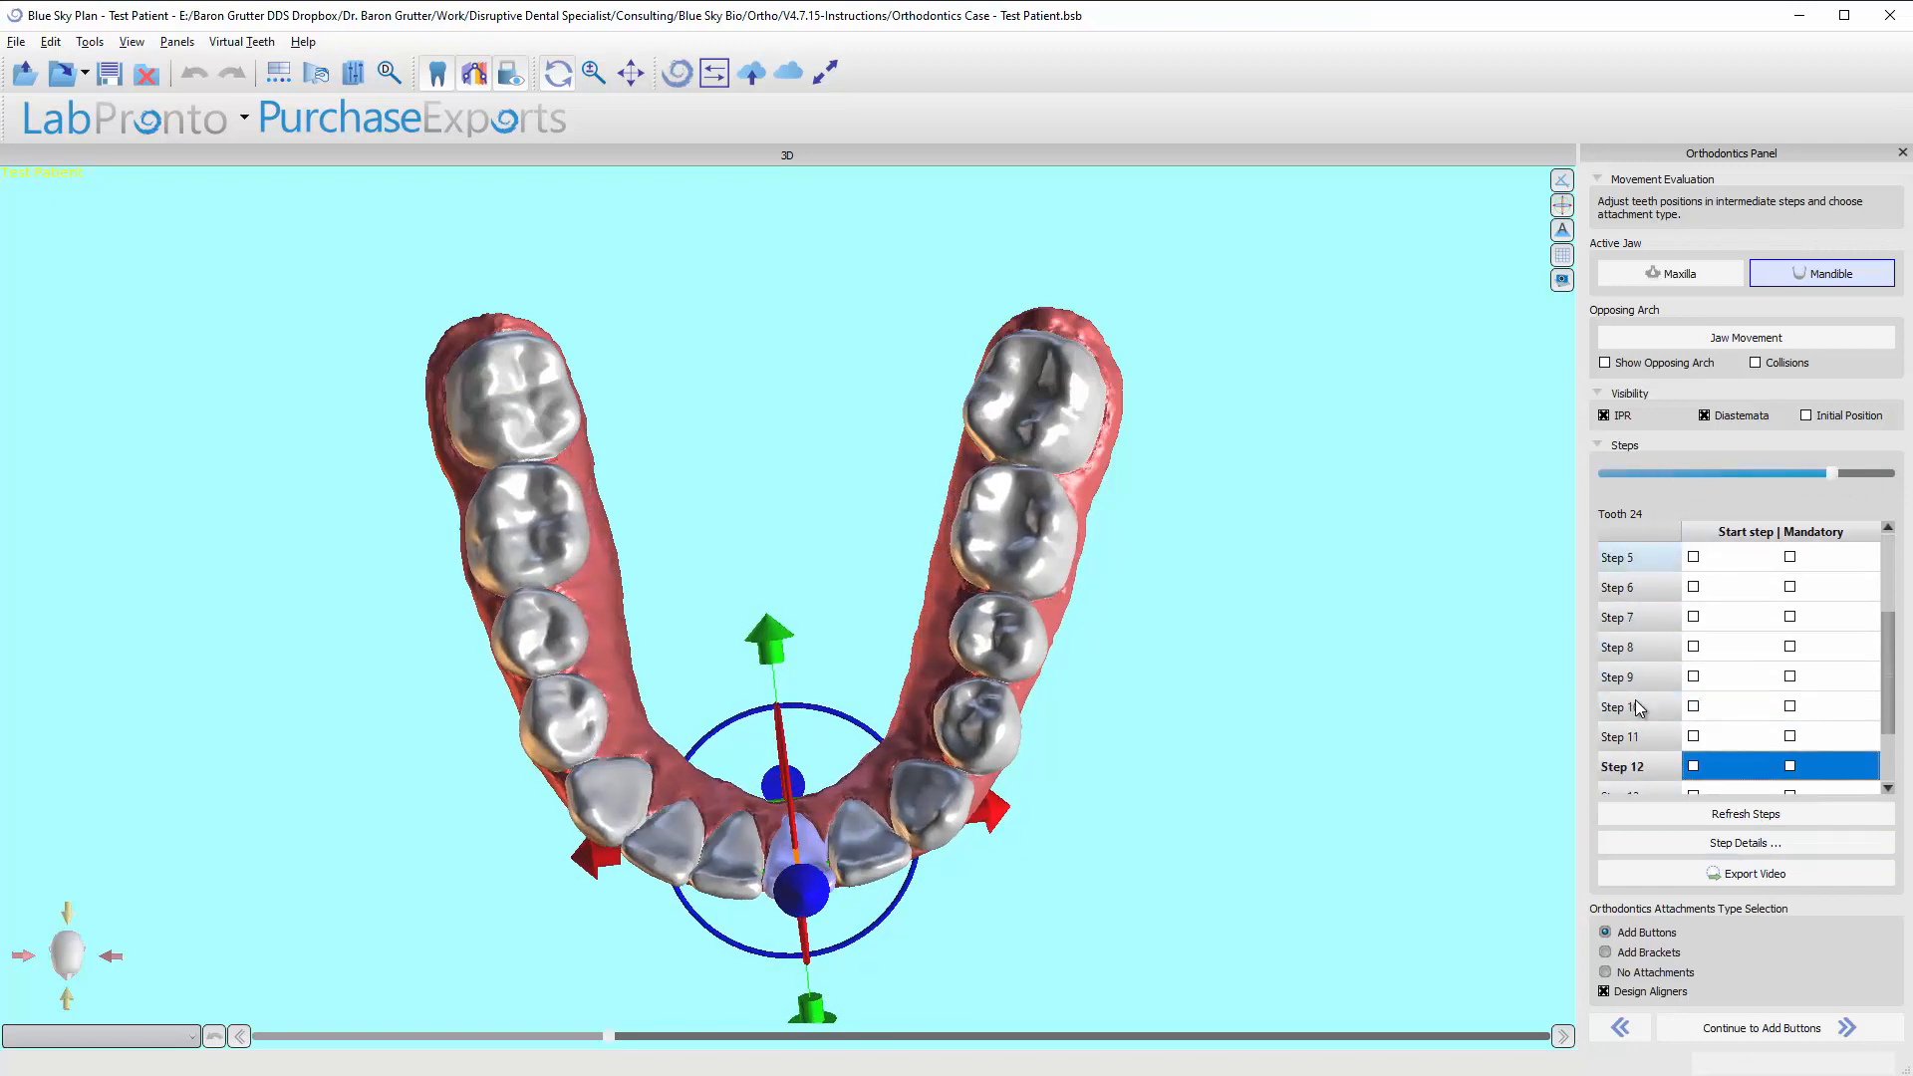
key("Up")
key("Up")
key("Up")
key("Up")
key("Up")
key("Up")
key("Up")
key("Up")
key("Up")
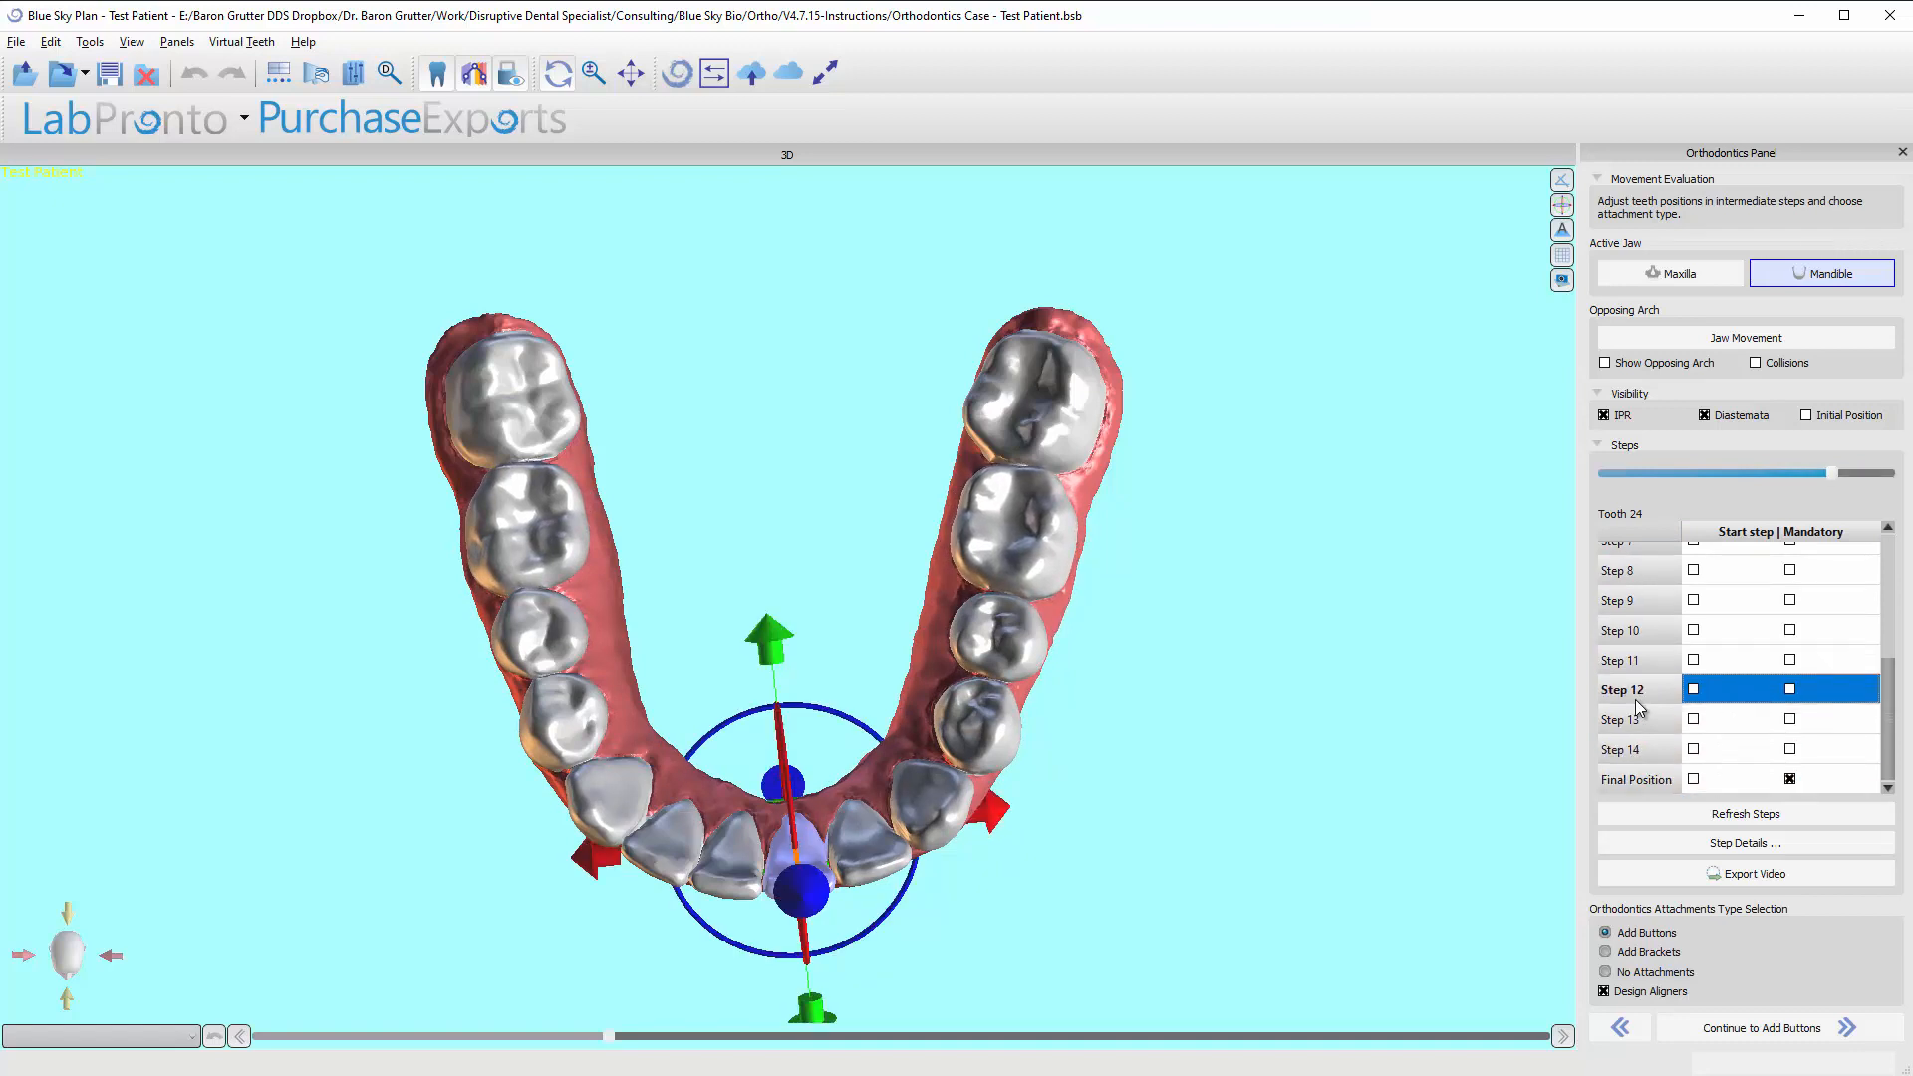
key("Home")
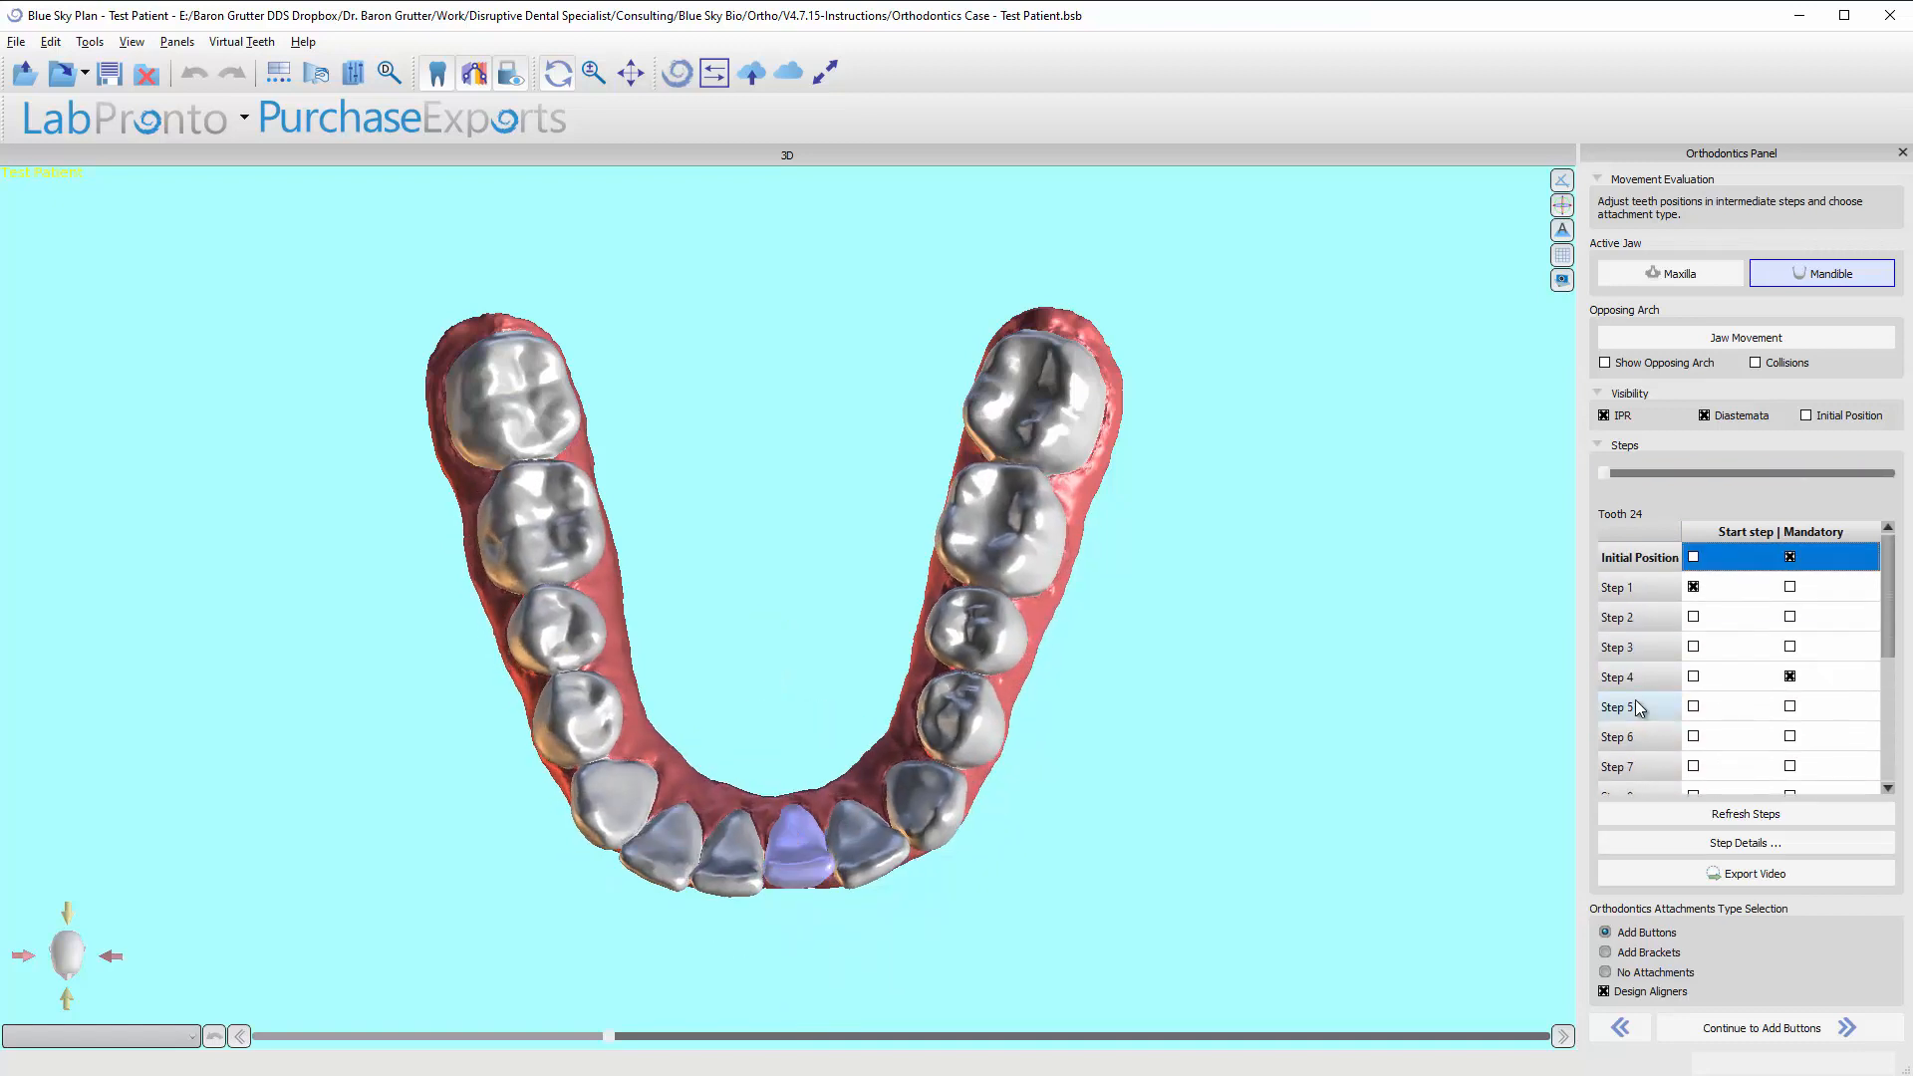
key("Down")
key("Down")
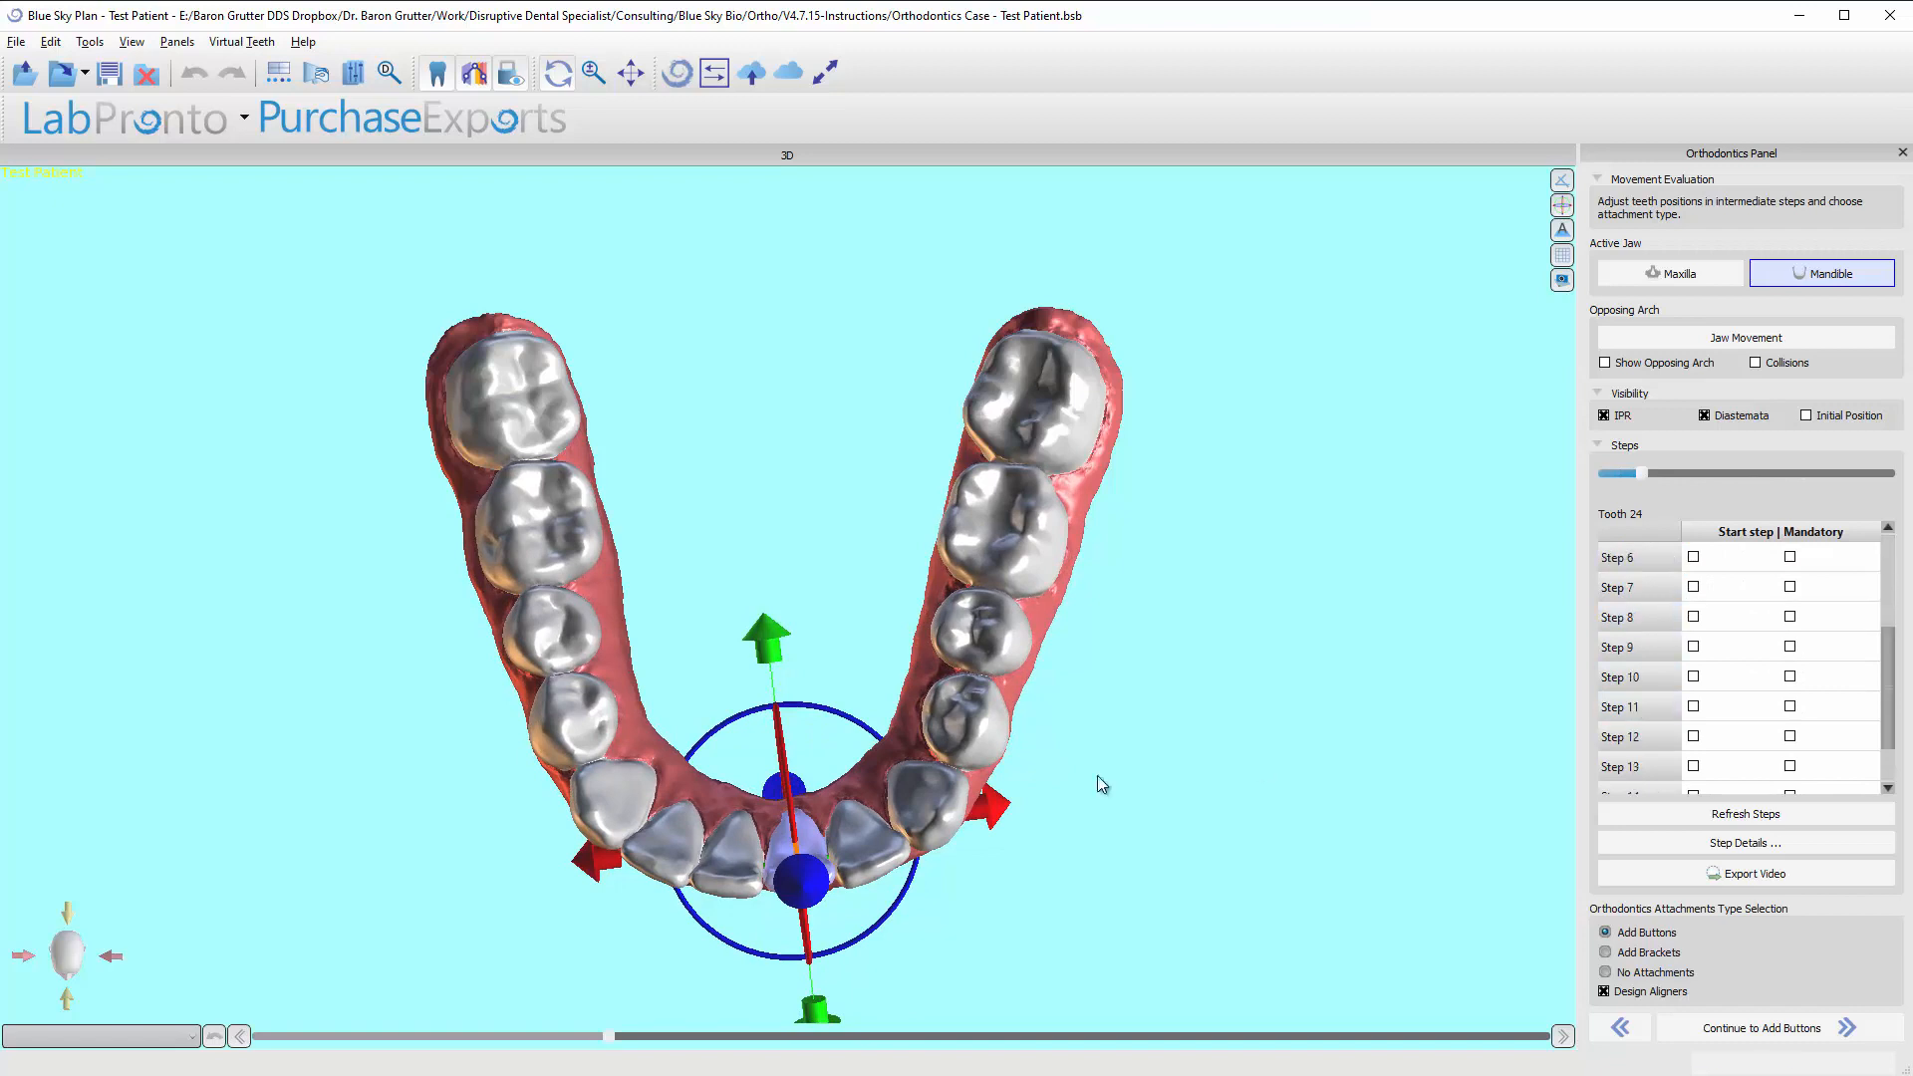
Set tooth 24's start step to Step 10, refresh the steps, and return to the initial position.
scroll(1646, 708, "down", 3)
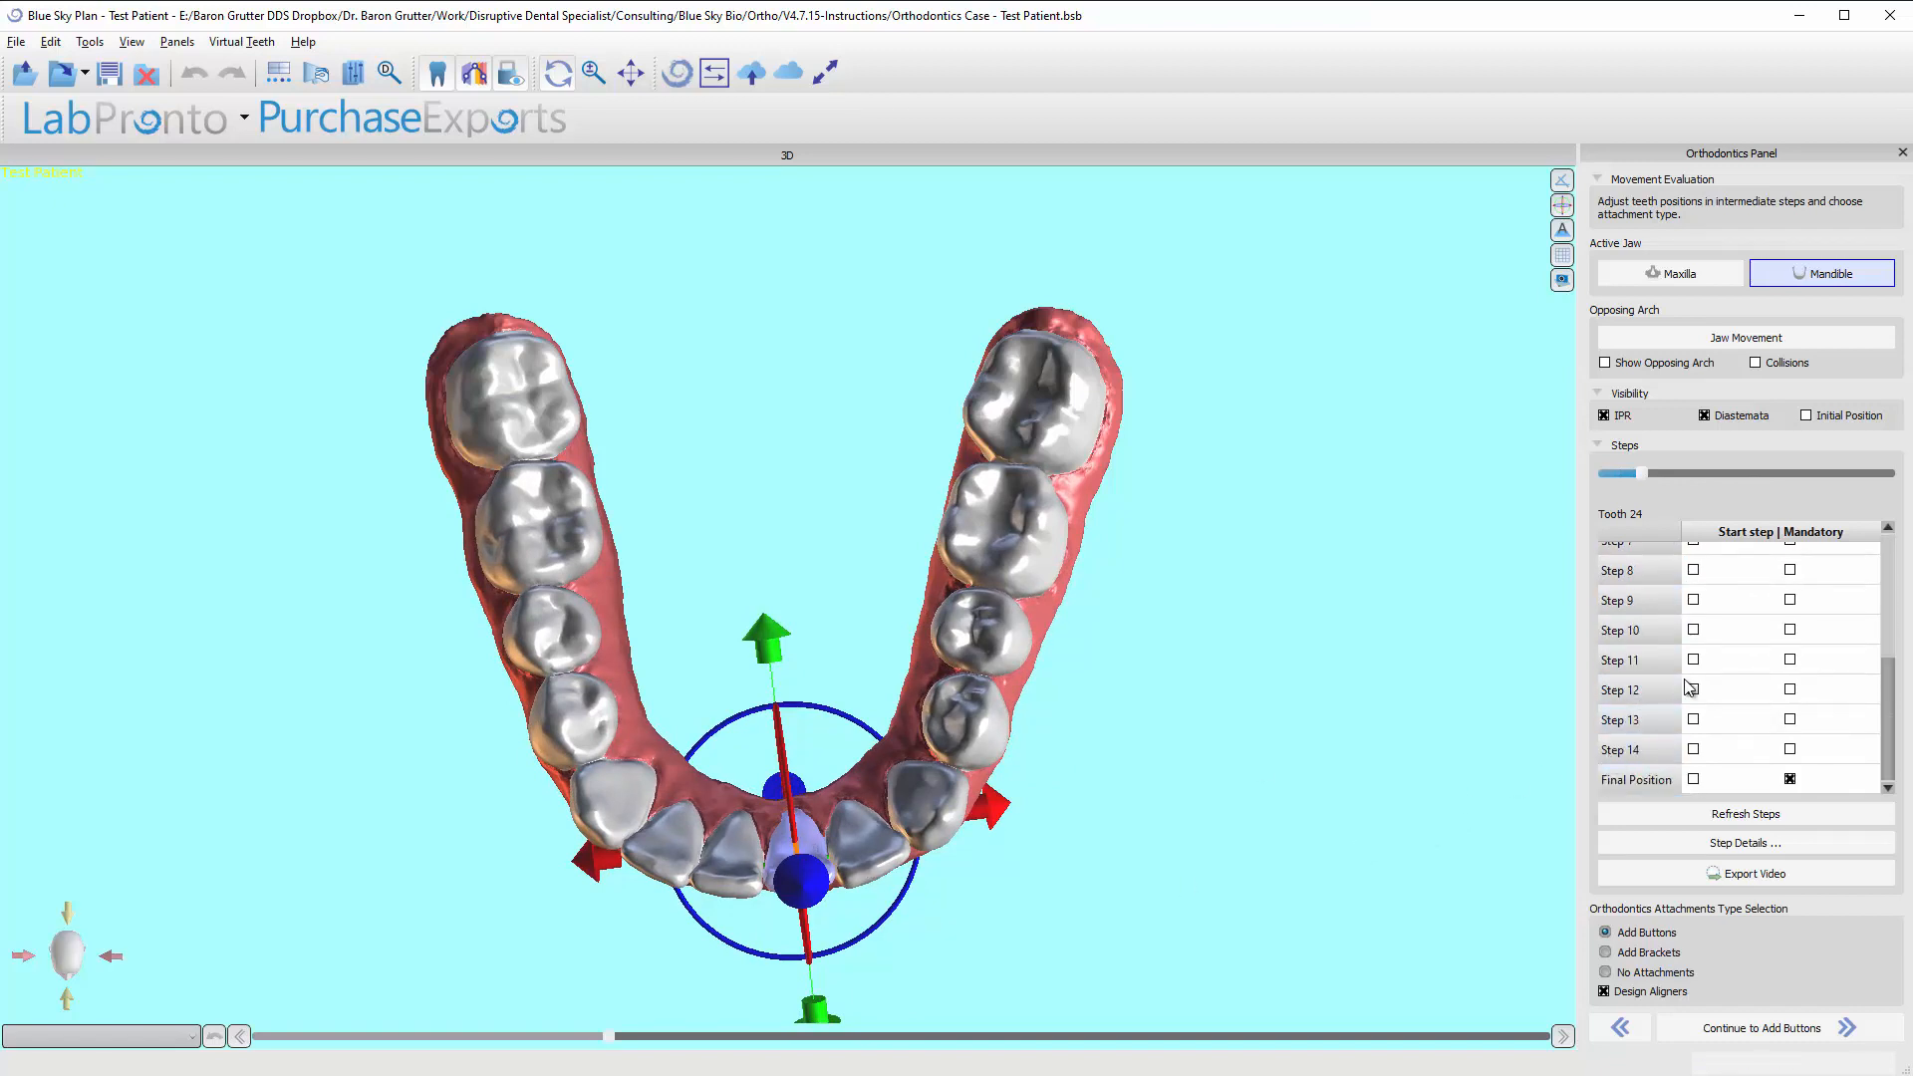
left_click(1693, 628)
left_click(1703, 817)
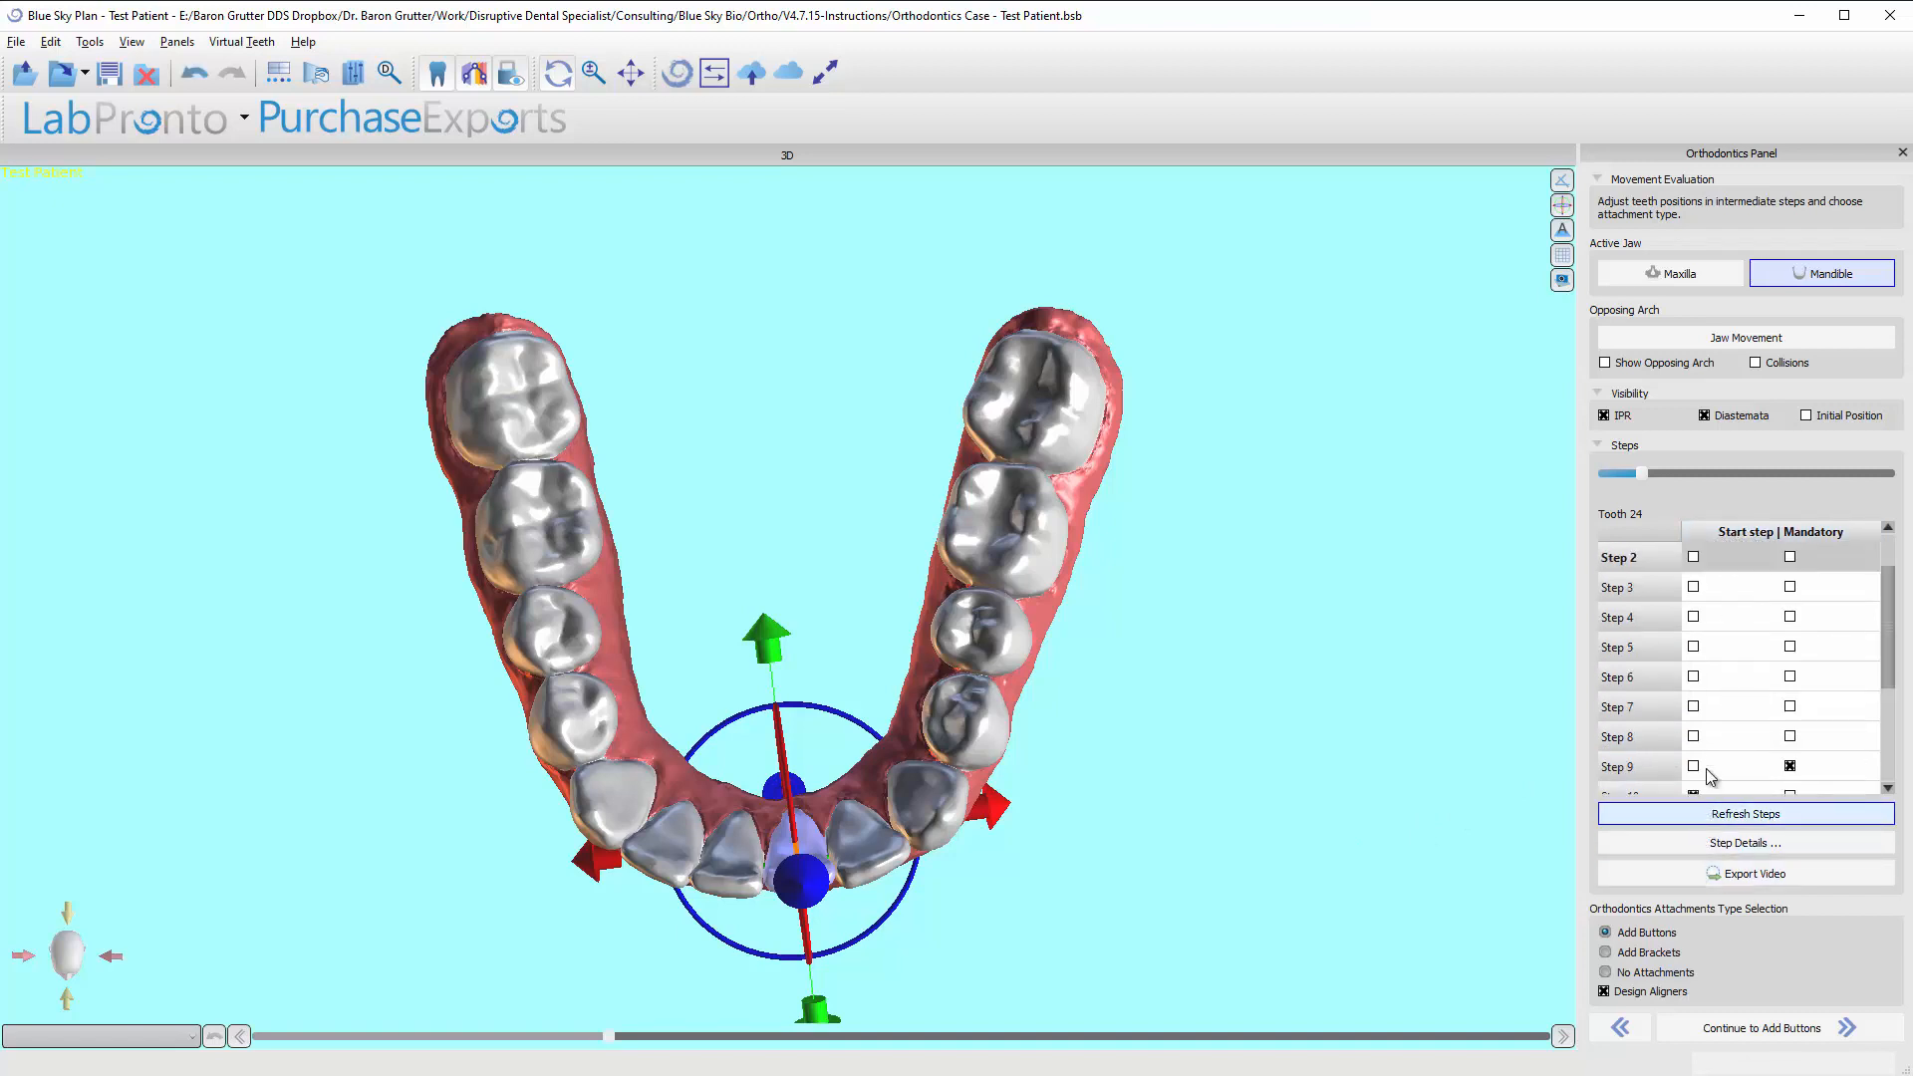
left_click_drag(1628, 476, 1607, 478)
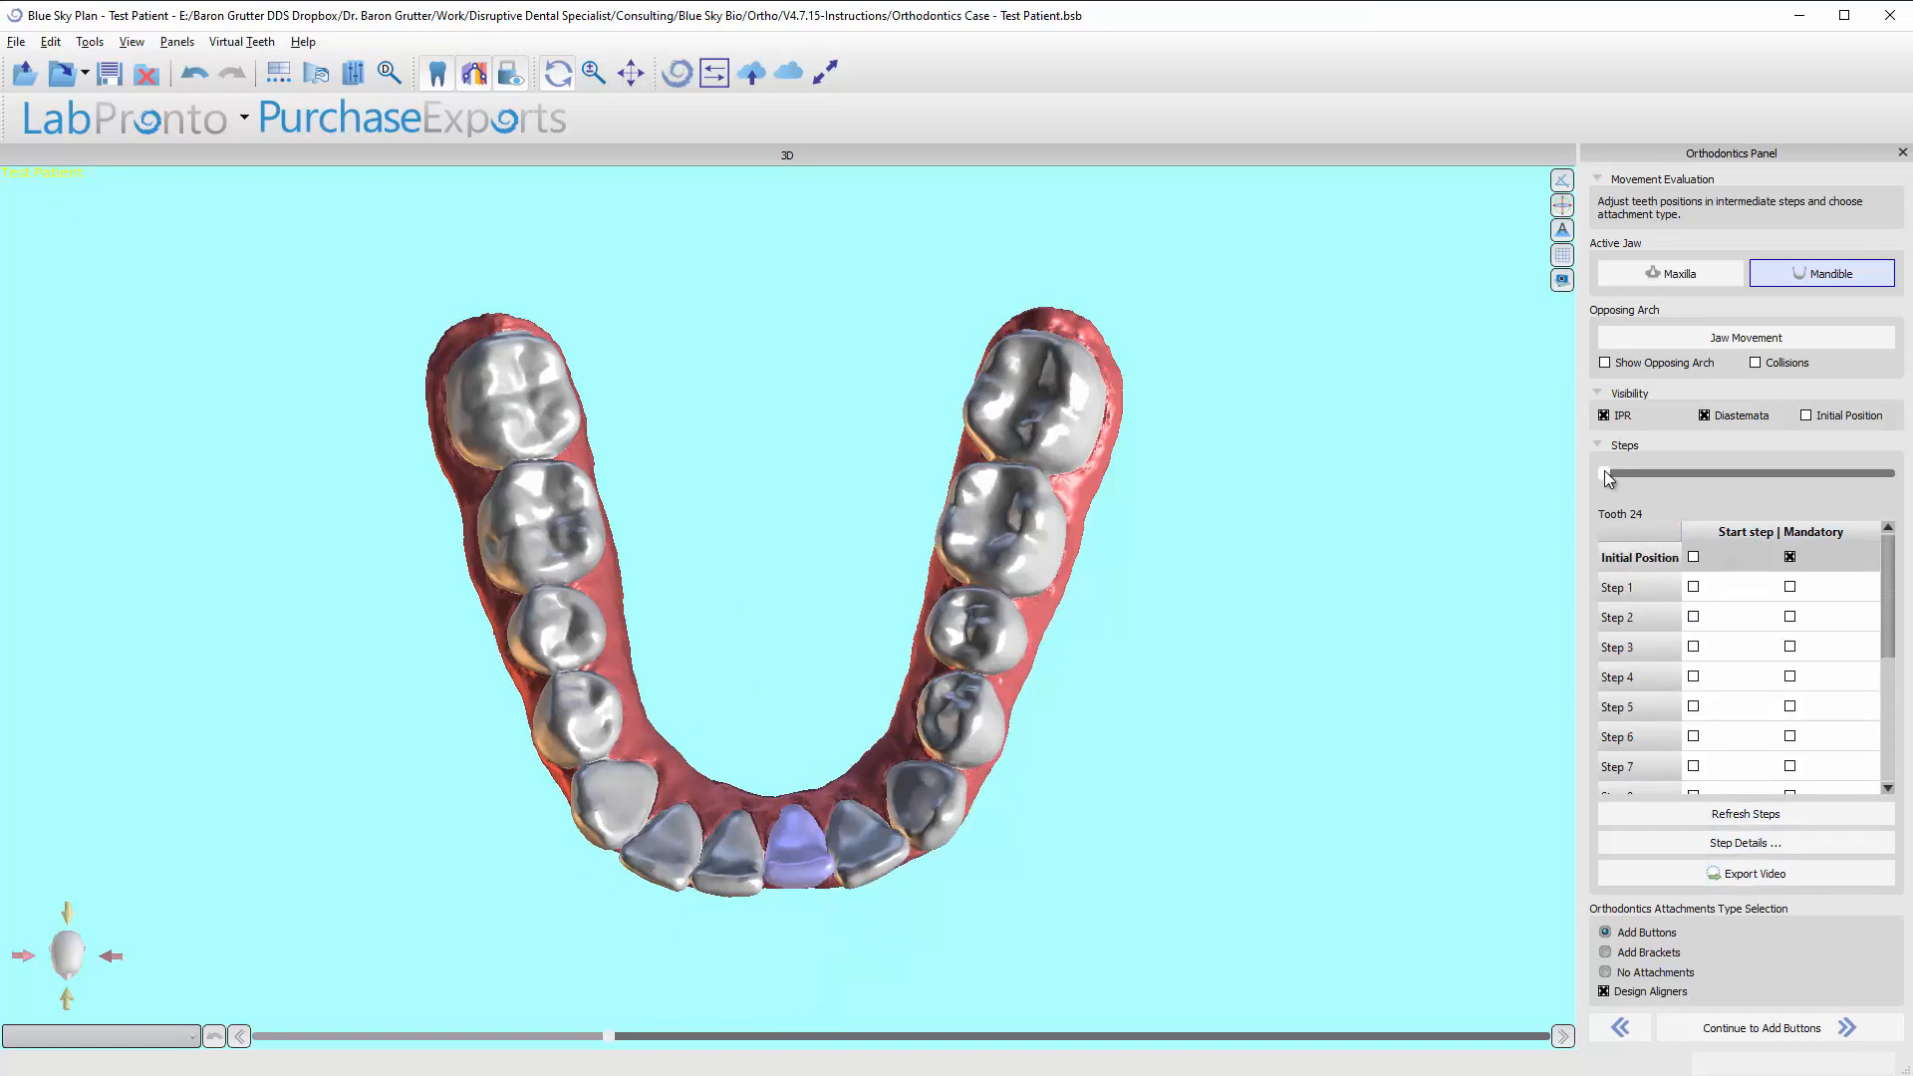
Advance the mandibular movement from the initial position past Step 8 to Step 10 to examine tooth 24's delayed start.
key("Right")
key("Right")
key("Right")
key("Right")
key("Right")
key("Right")
key("Right")
key("Right")
key("Right")
key("Right")
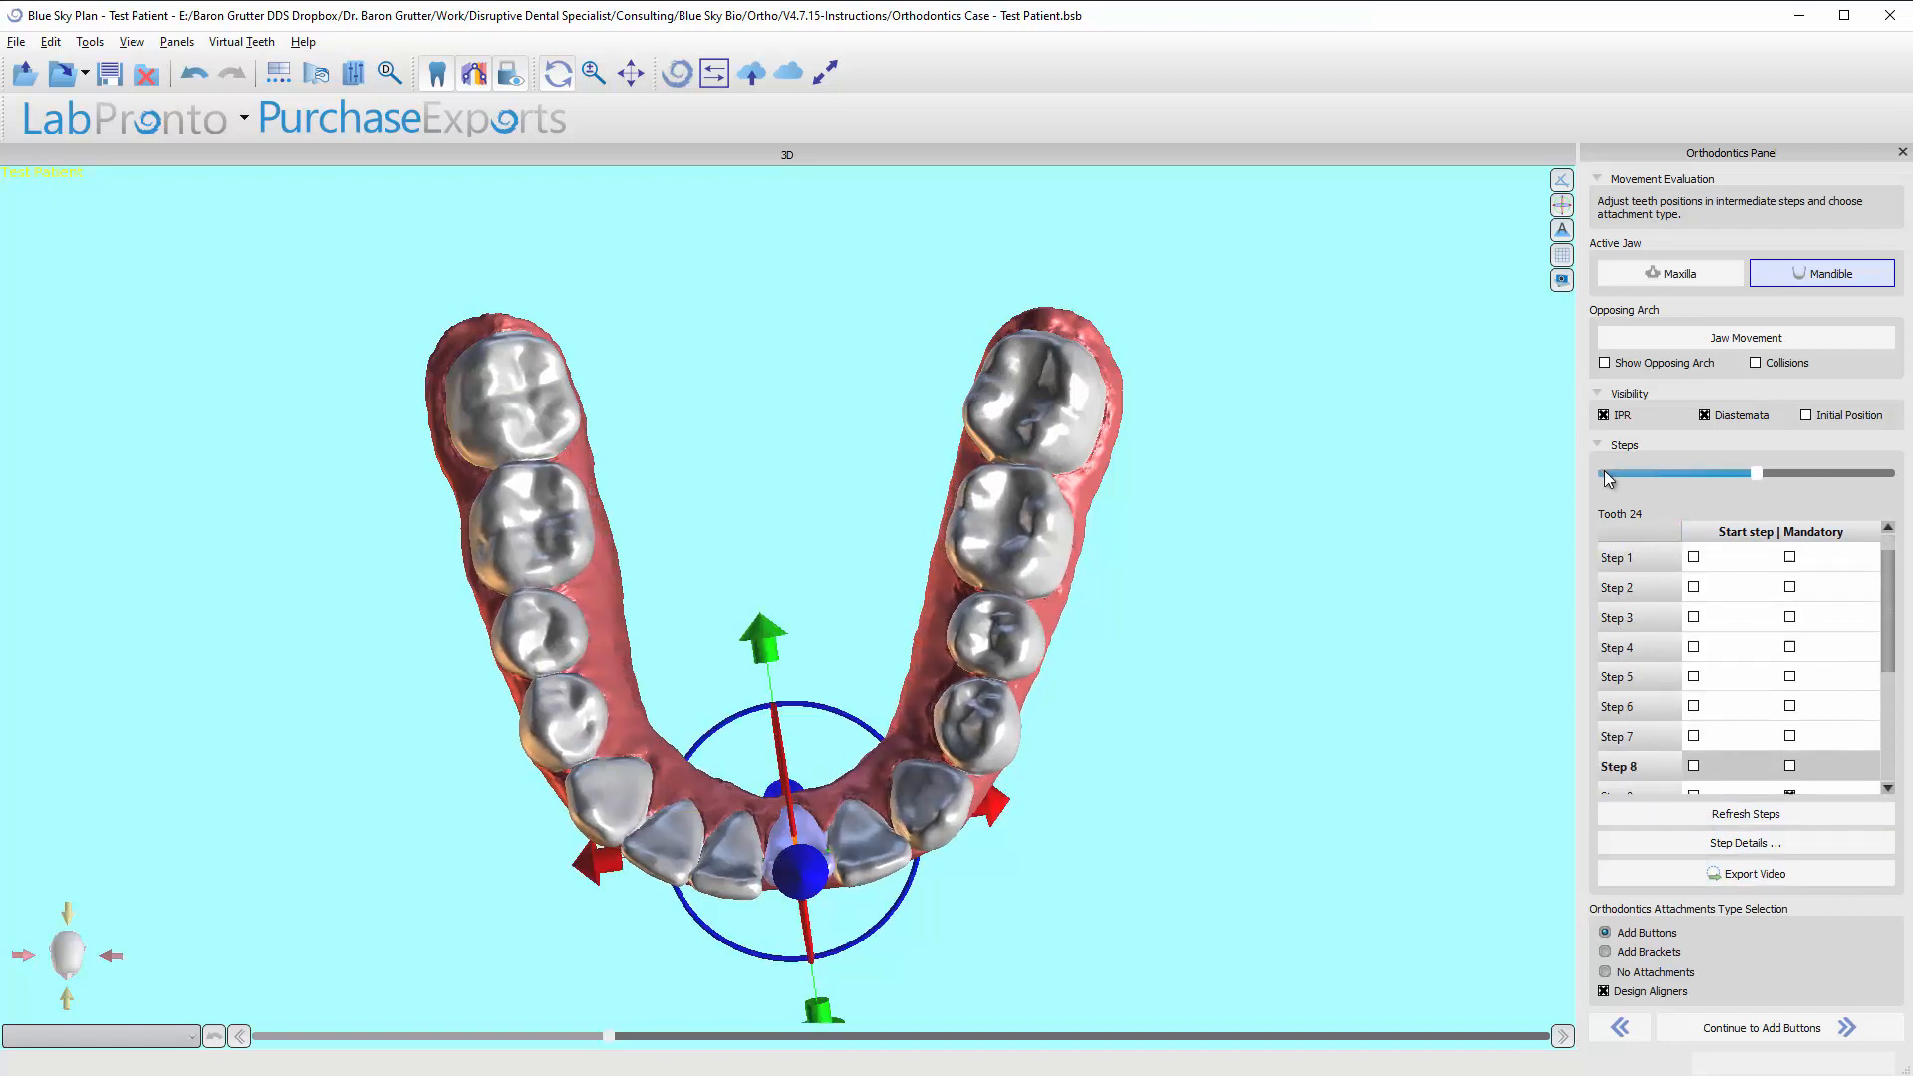
key("Right")
key("Right")
key("Right")
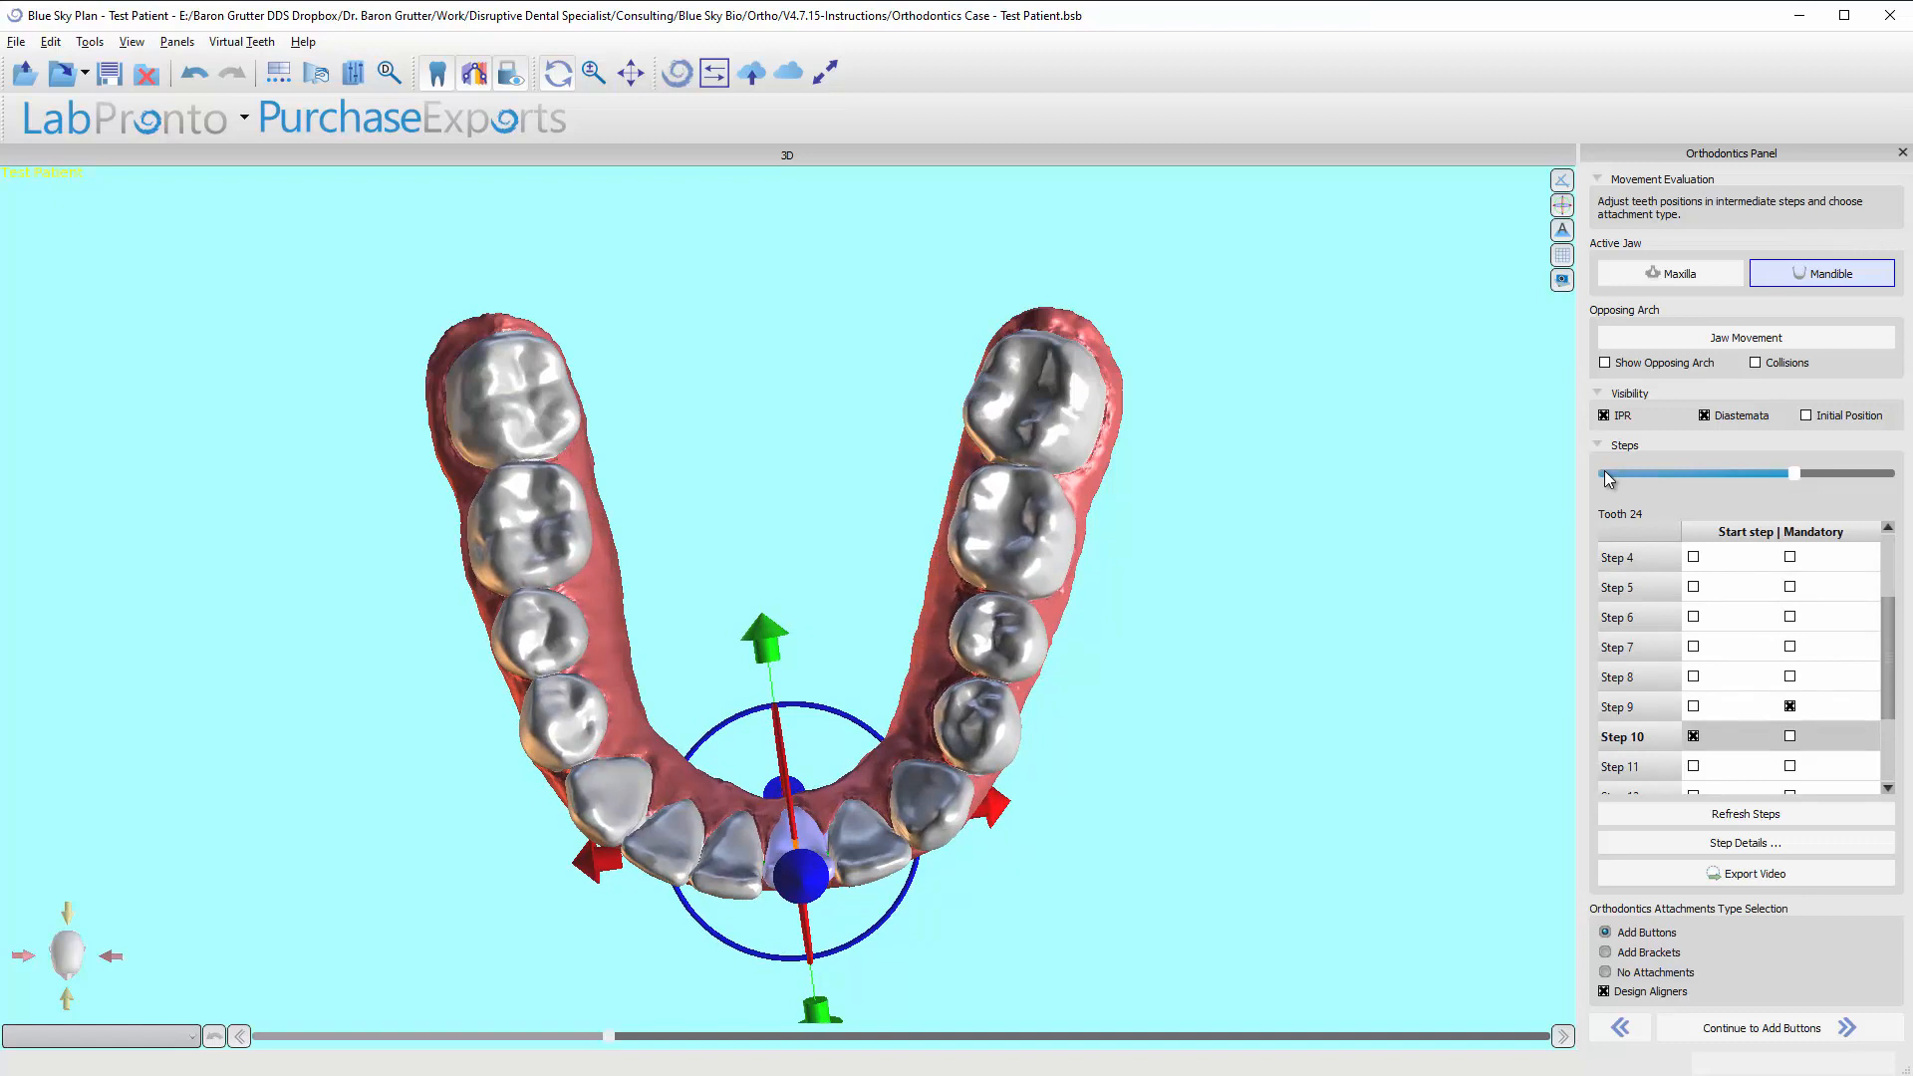
key("Right")
key("Right")
key("Left")
key("Left")
key("Left")
key("Left")
key("Left")
key("Left")
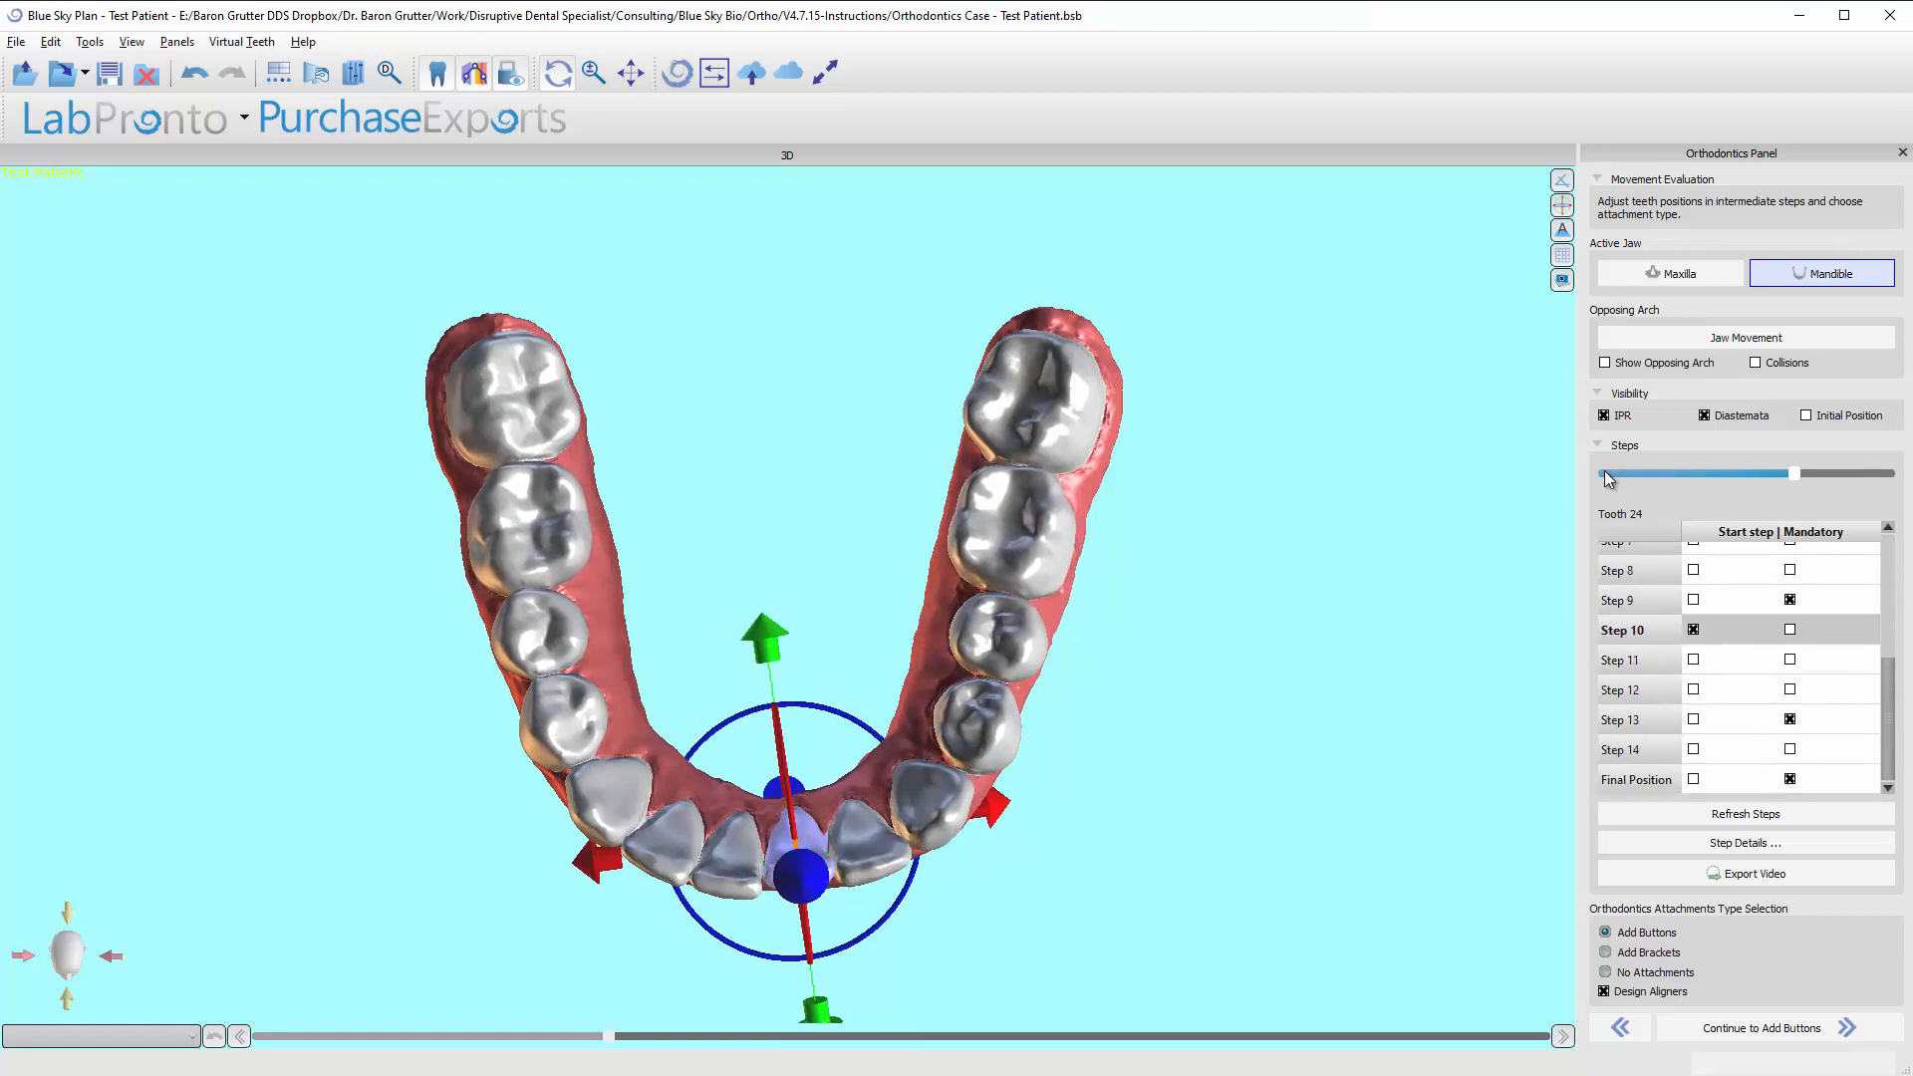
Review tooth 24's staging again at Step 3 and Step 12, then return to the initial position.
key("Home")
key("Right")
key("Right")
key("Right")
key("Right")
key("Right")
key("Right")
key("Right")
key("Right")
key("Right")
key("Right")
key("Right")
key("Right")
key("Right")
key("Right")
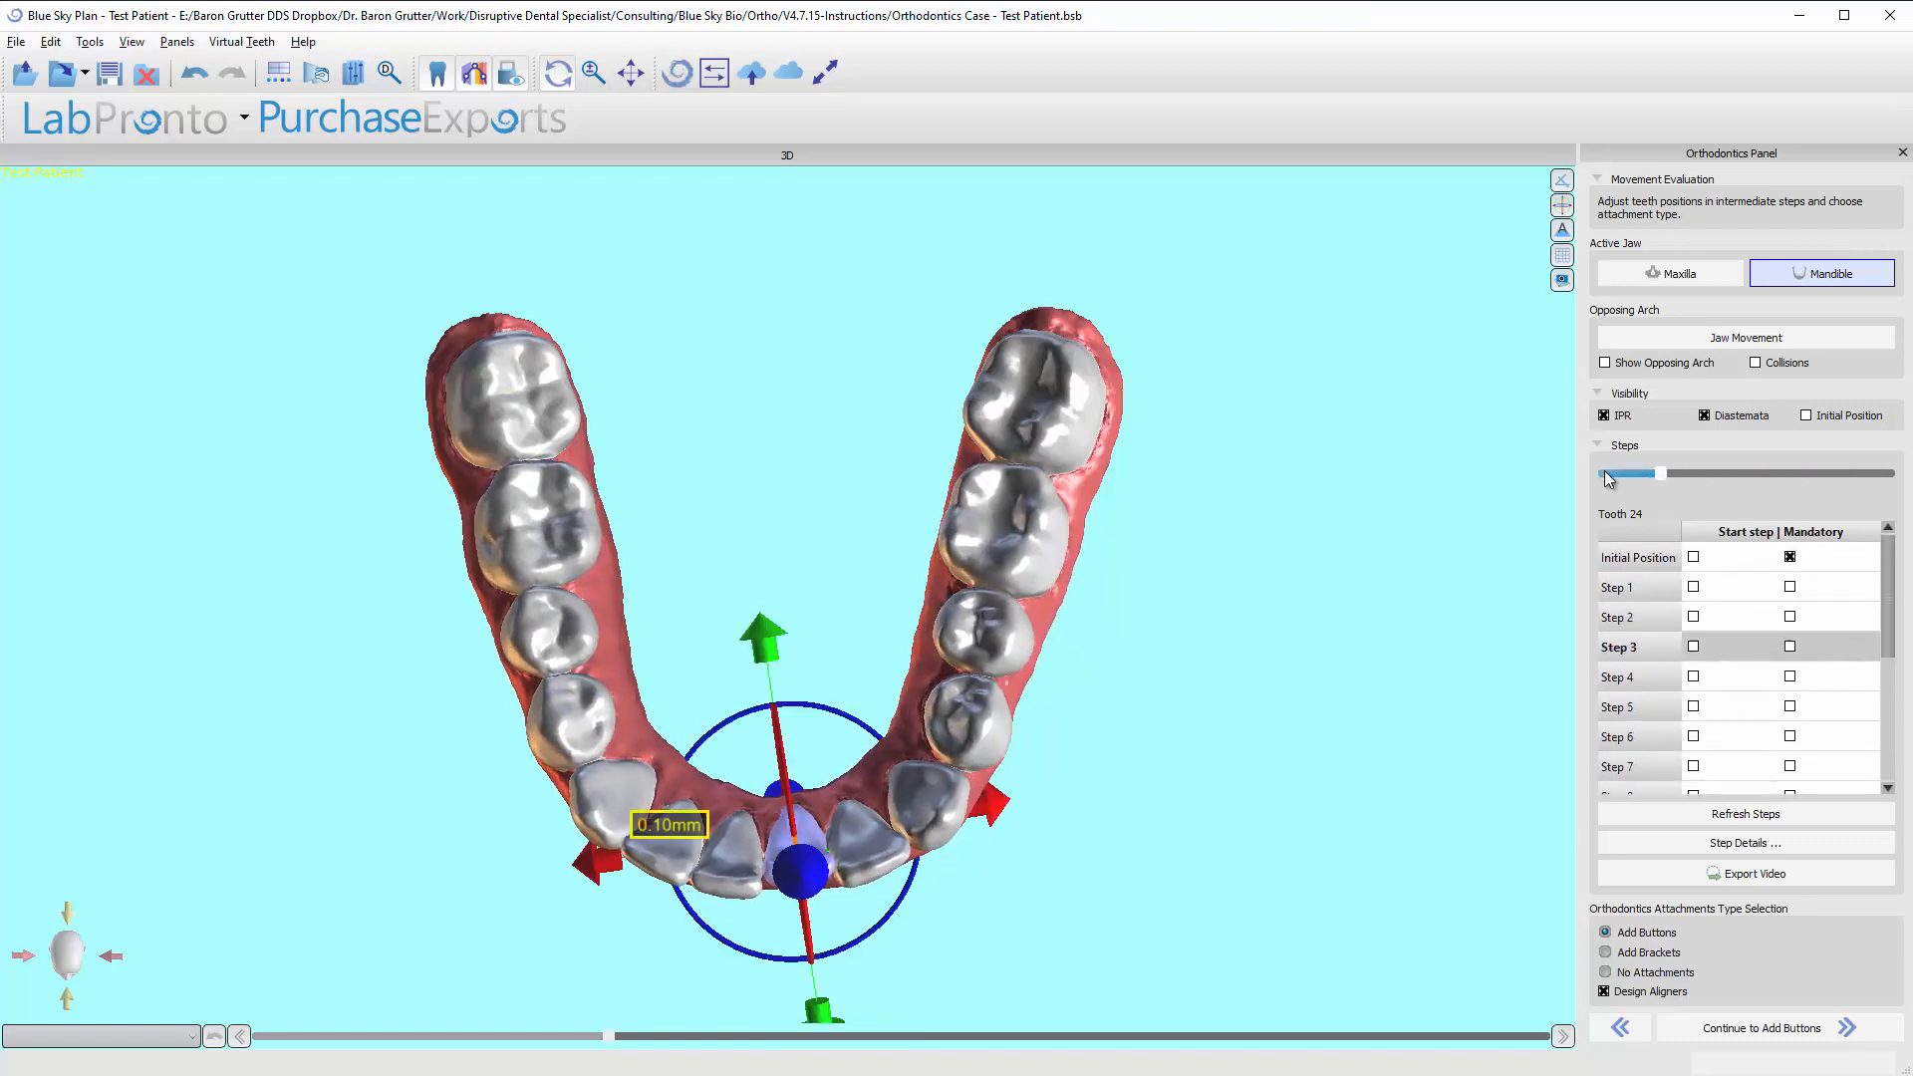
key("Left")
key("Left")
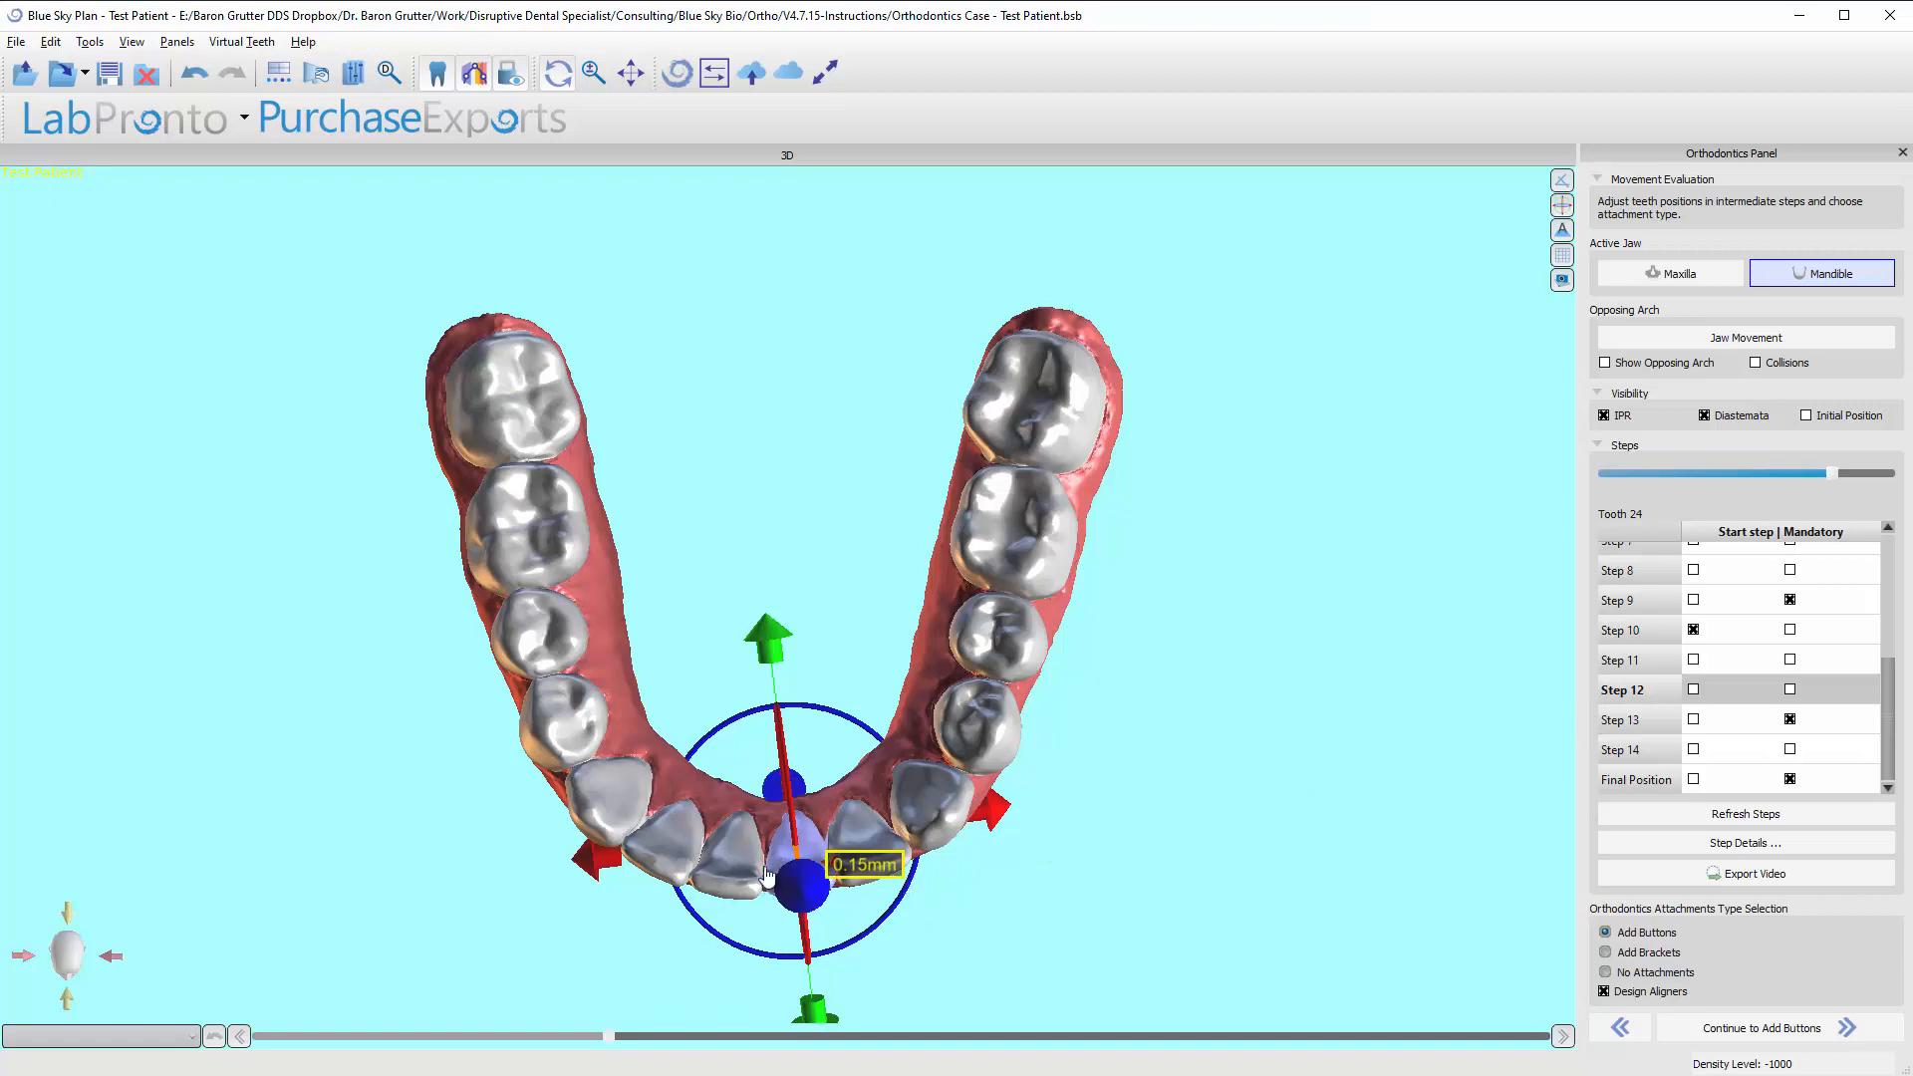
scroll(1642, 671, "up", 3)
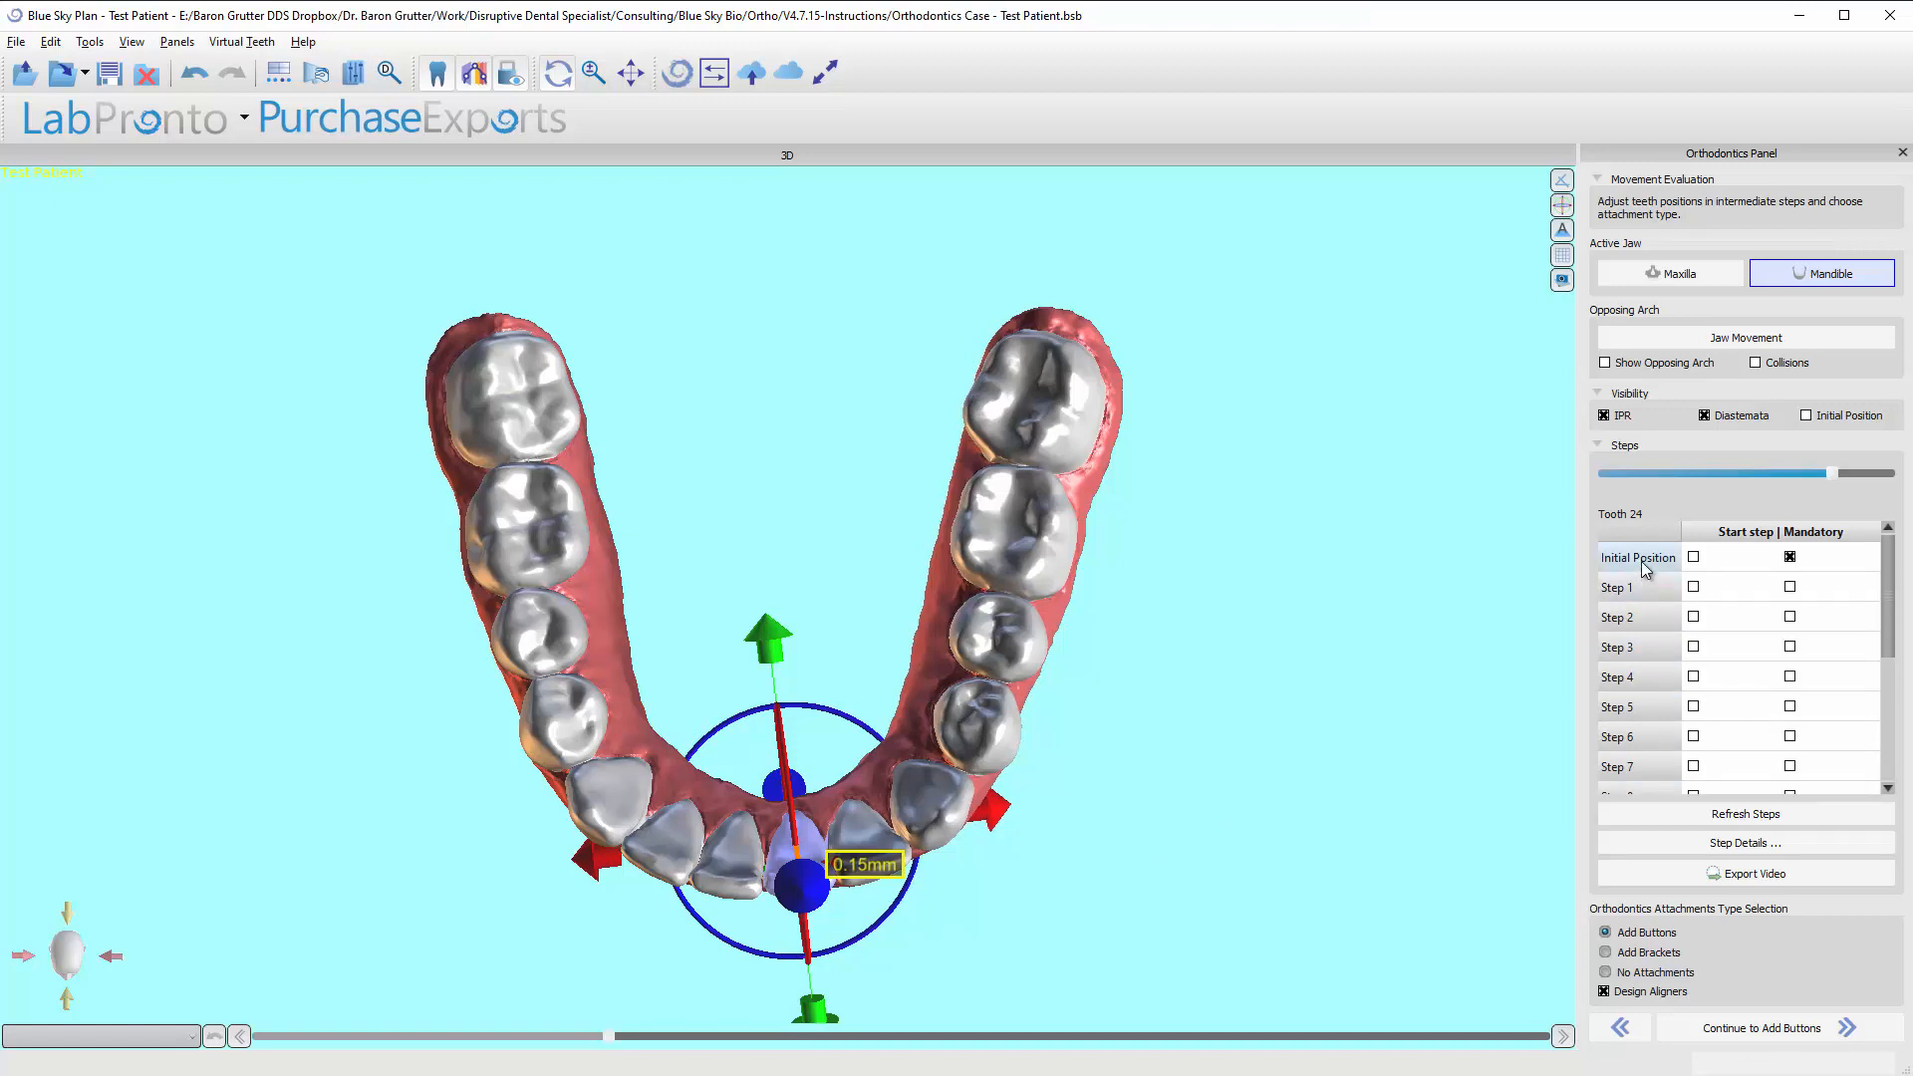
left_click(1640, 560)
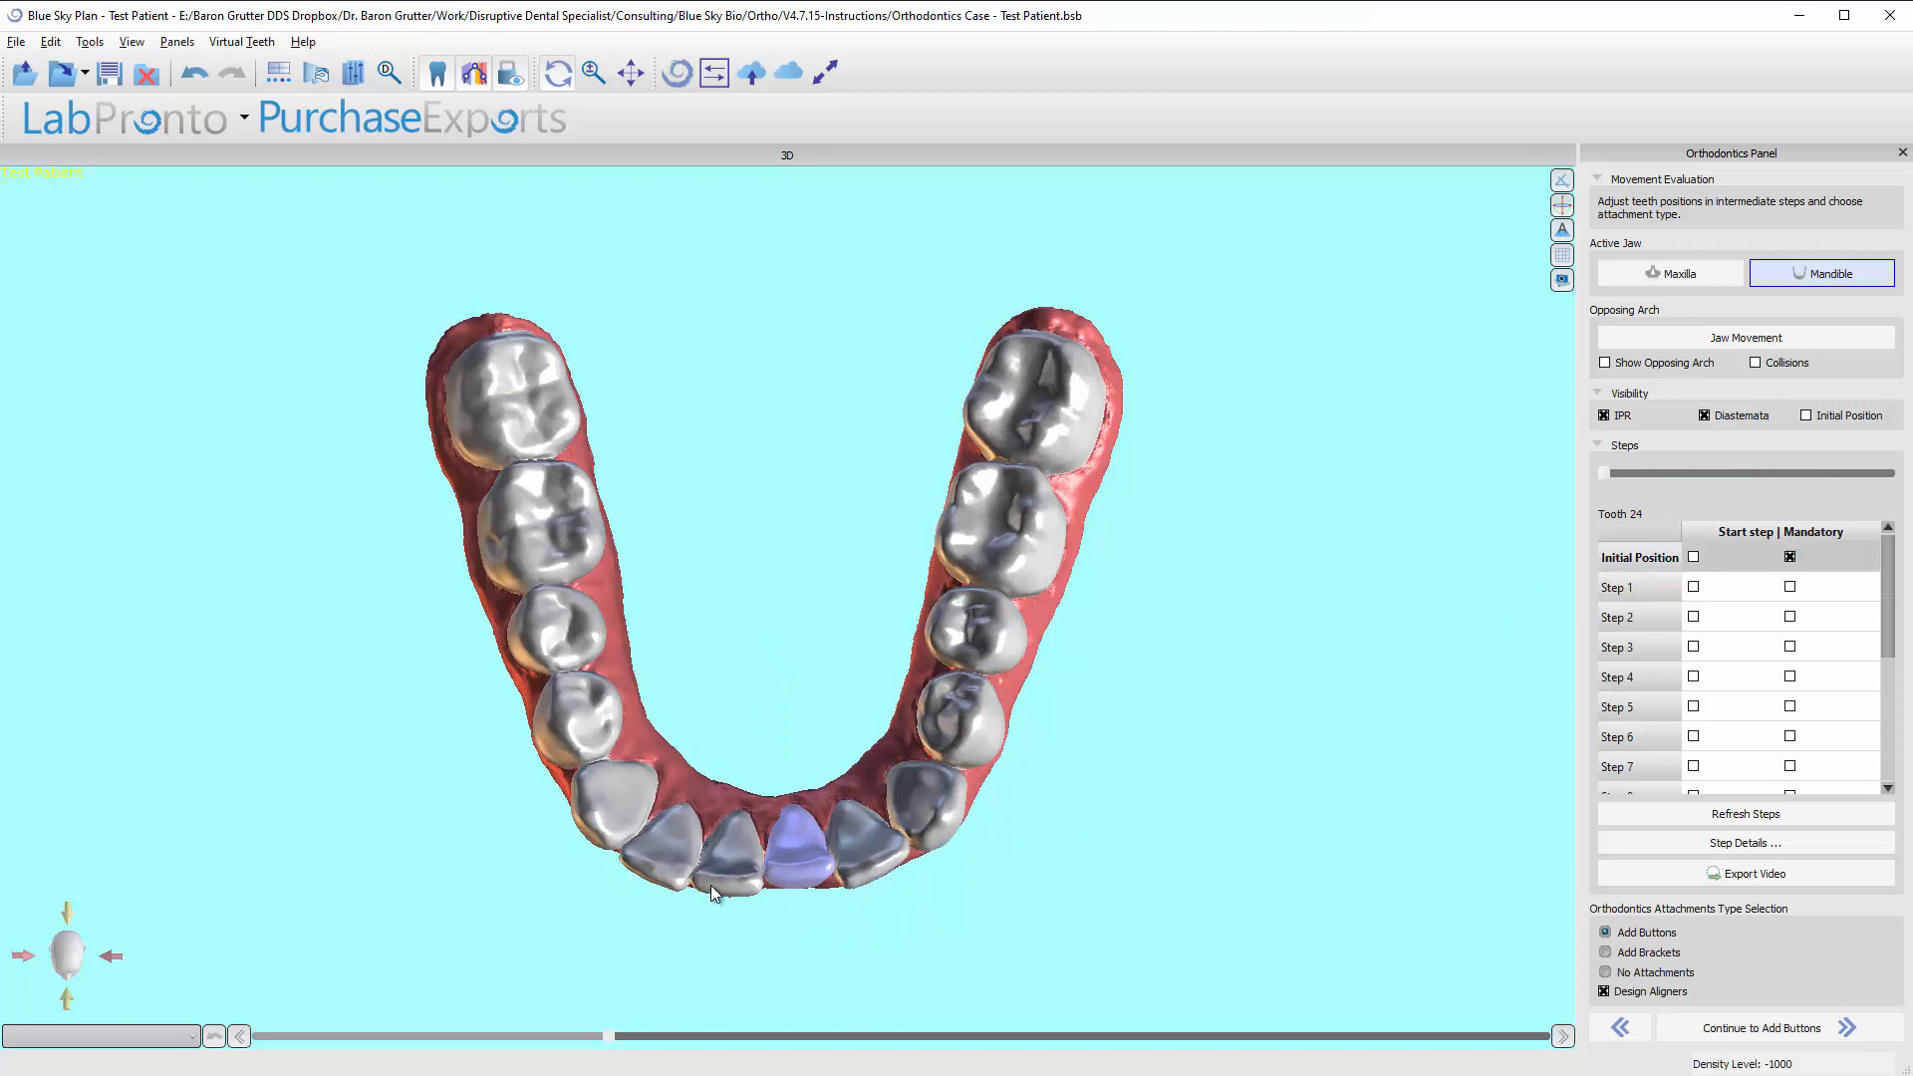
At Step 1, move tooth 26 outward from the arch, leaving gaps of about 1.20 mm on both sides, and refresh the steps.
left_click(657, 879)
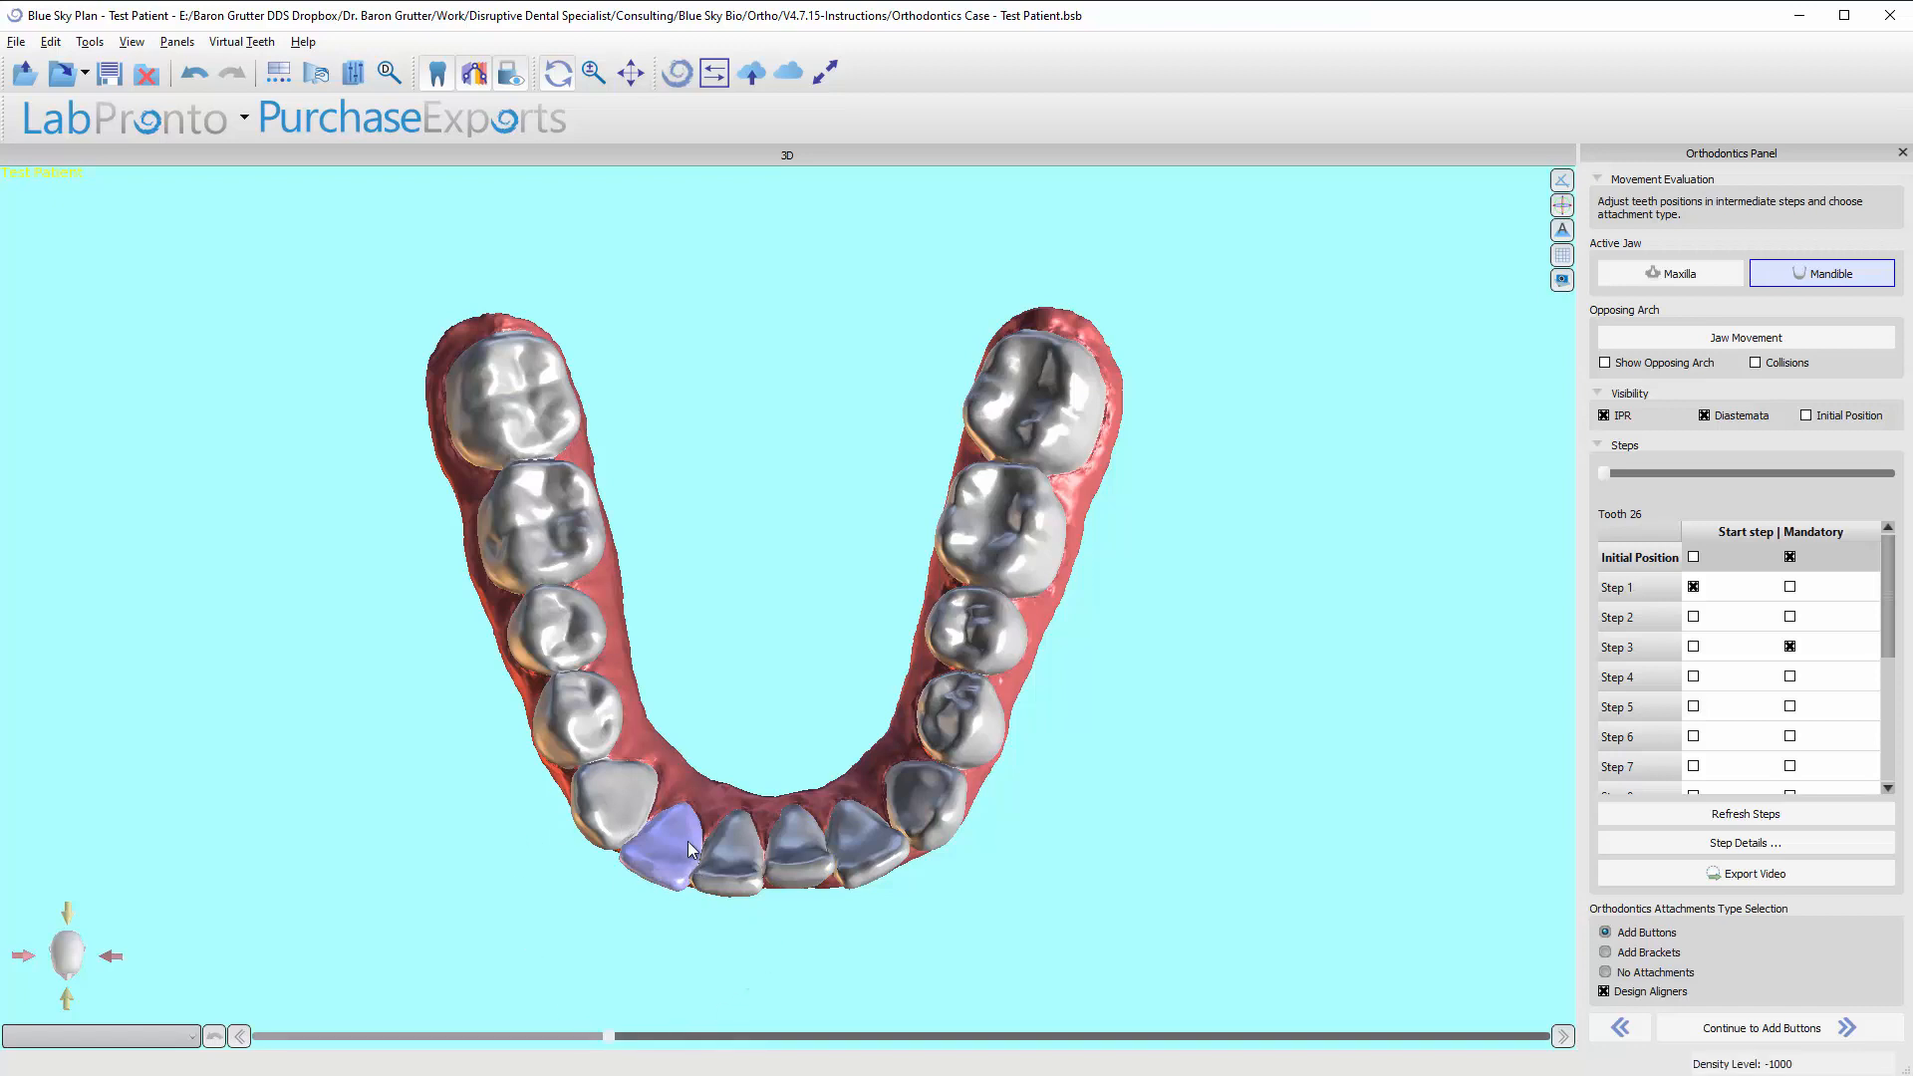
right_click_drag(673, 945, 1019, 843)
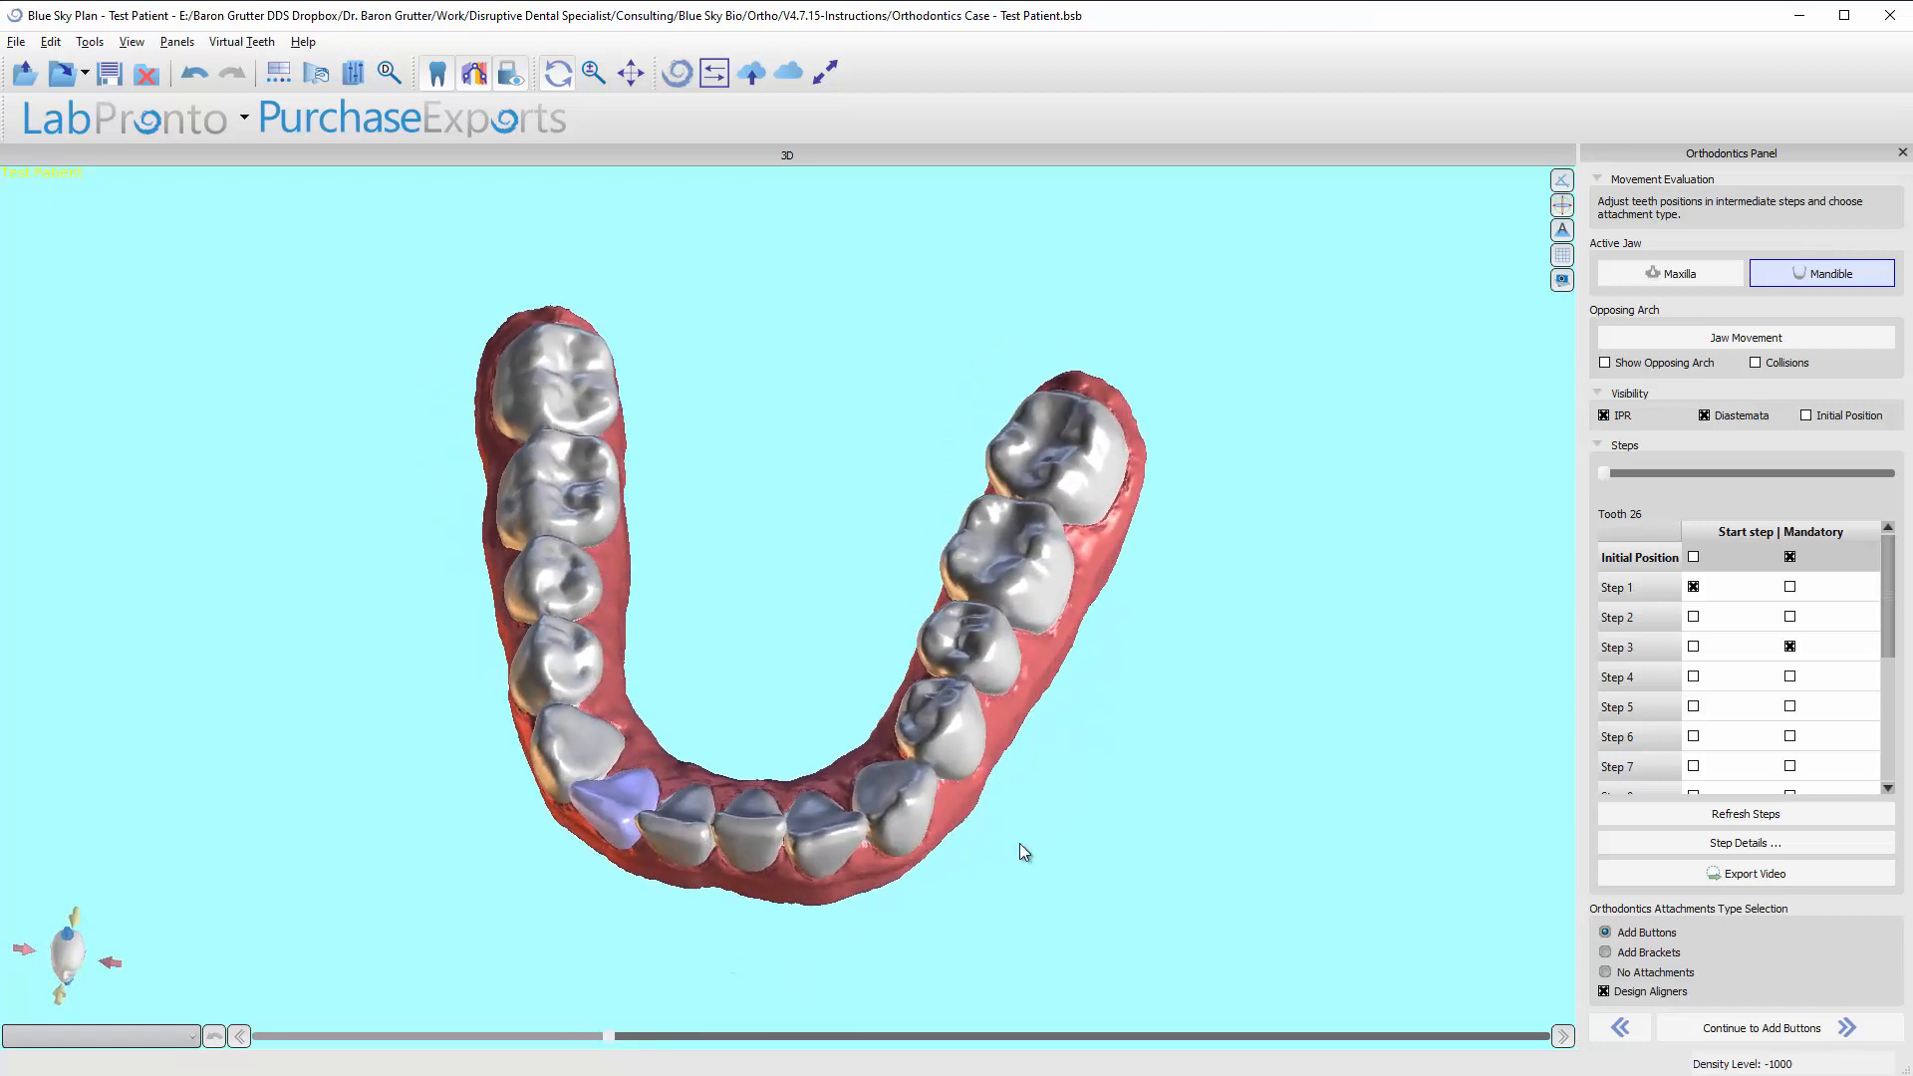
left_click(1634, 566)
left_click(1633, 590)
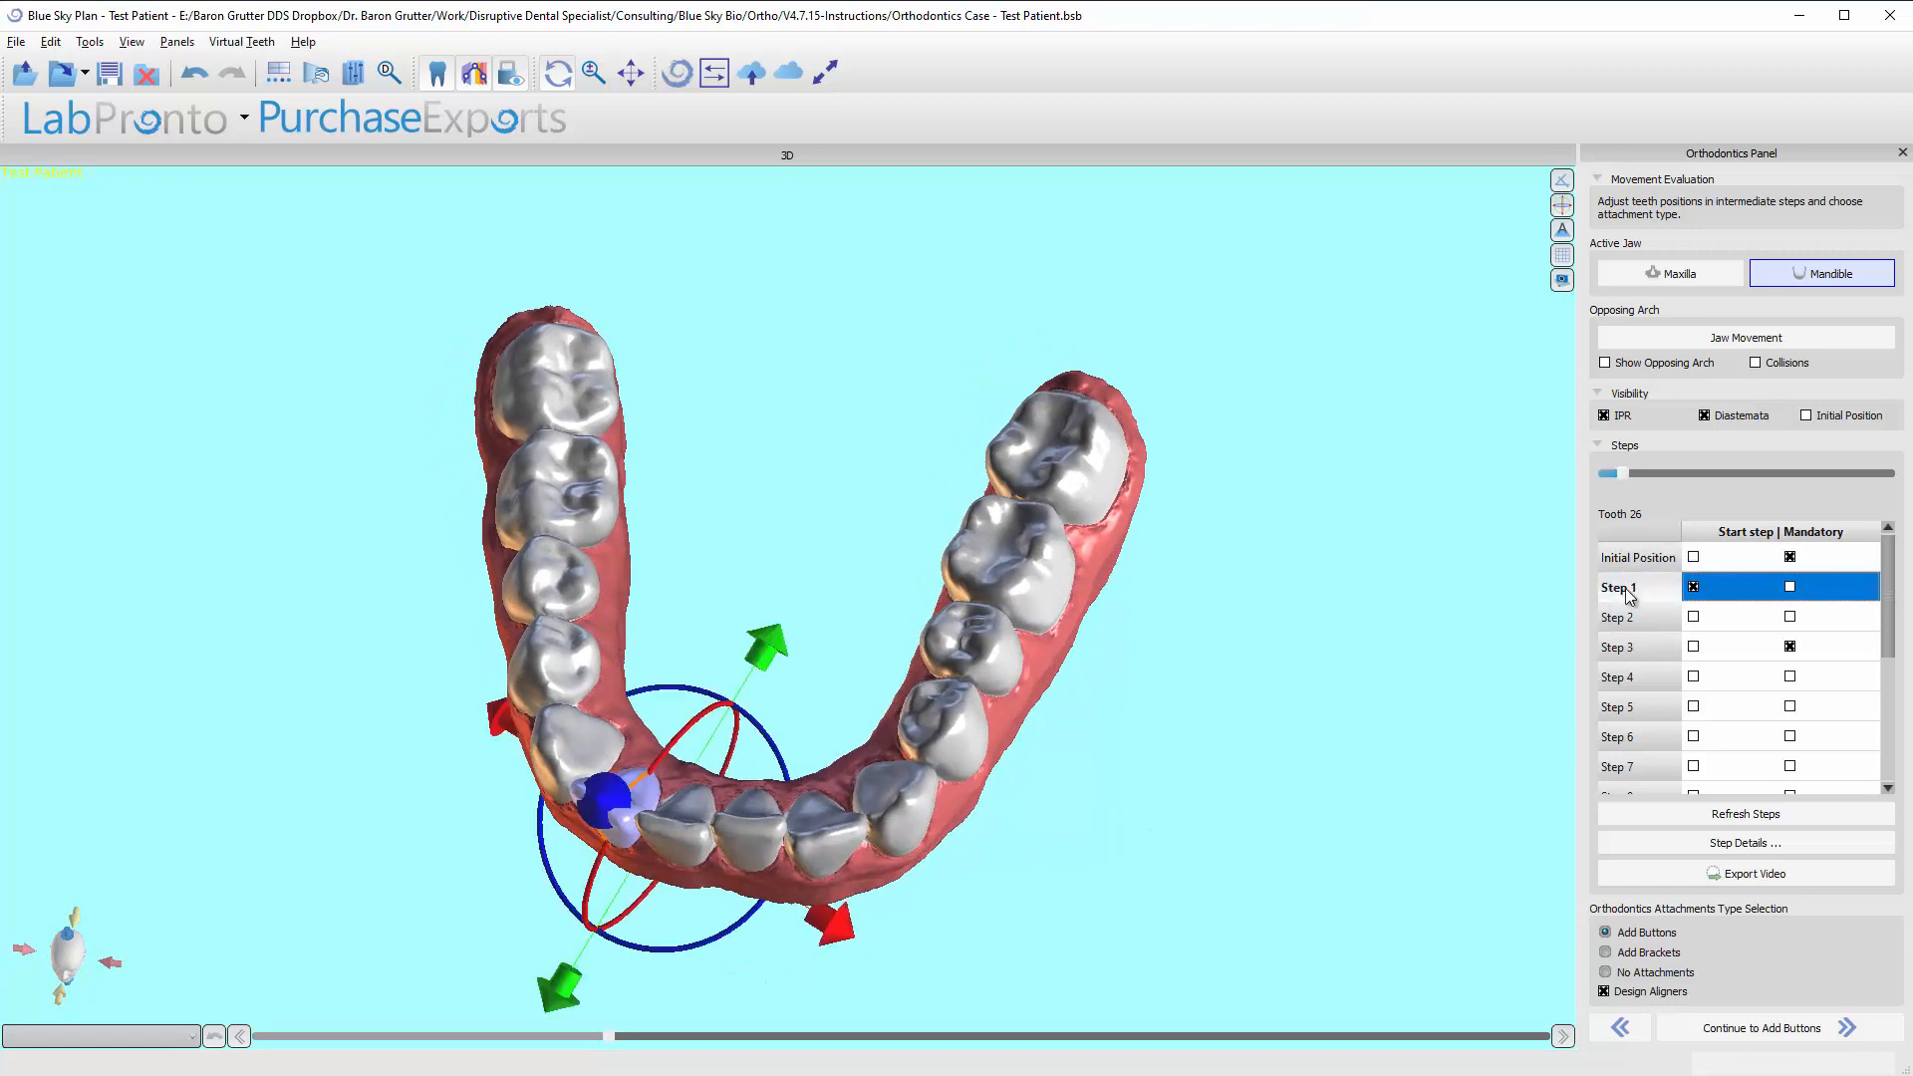
right_click_drag(779, 980, 588, 919)
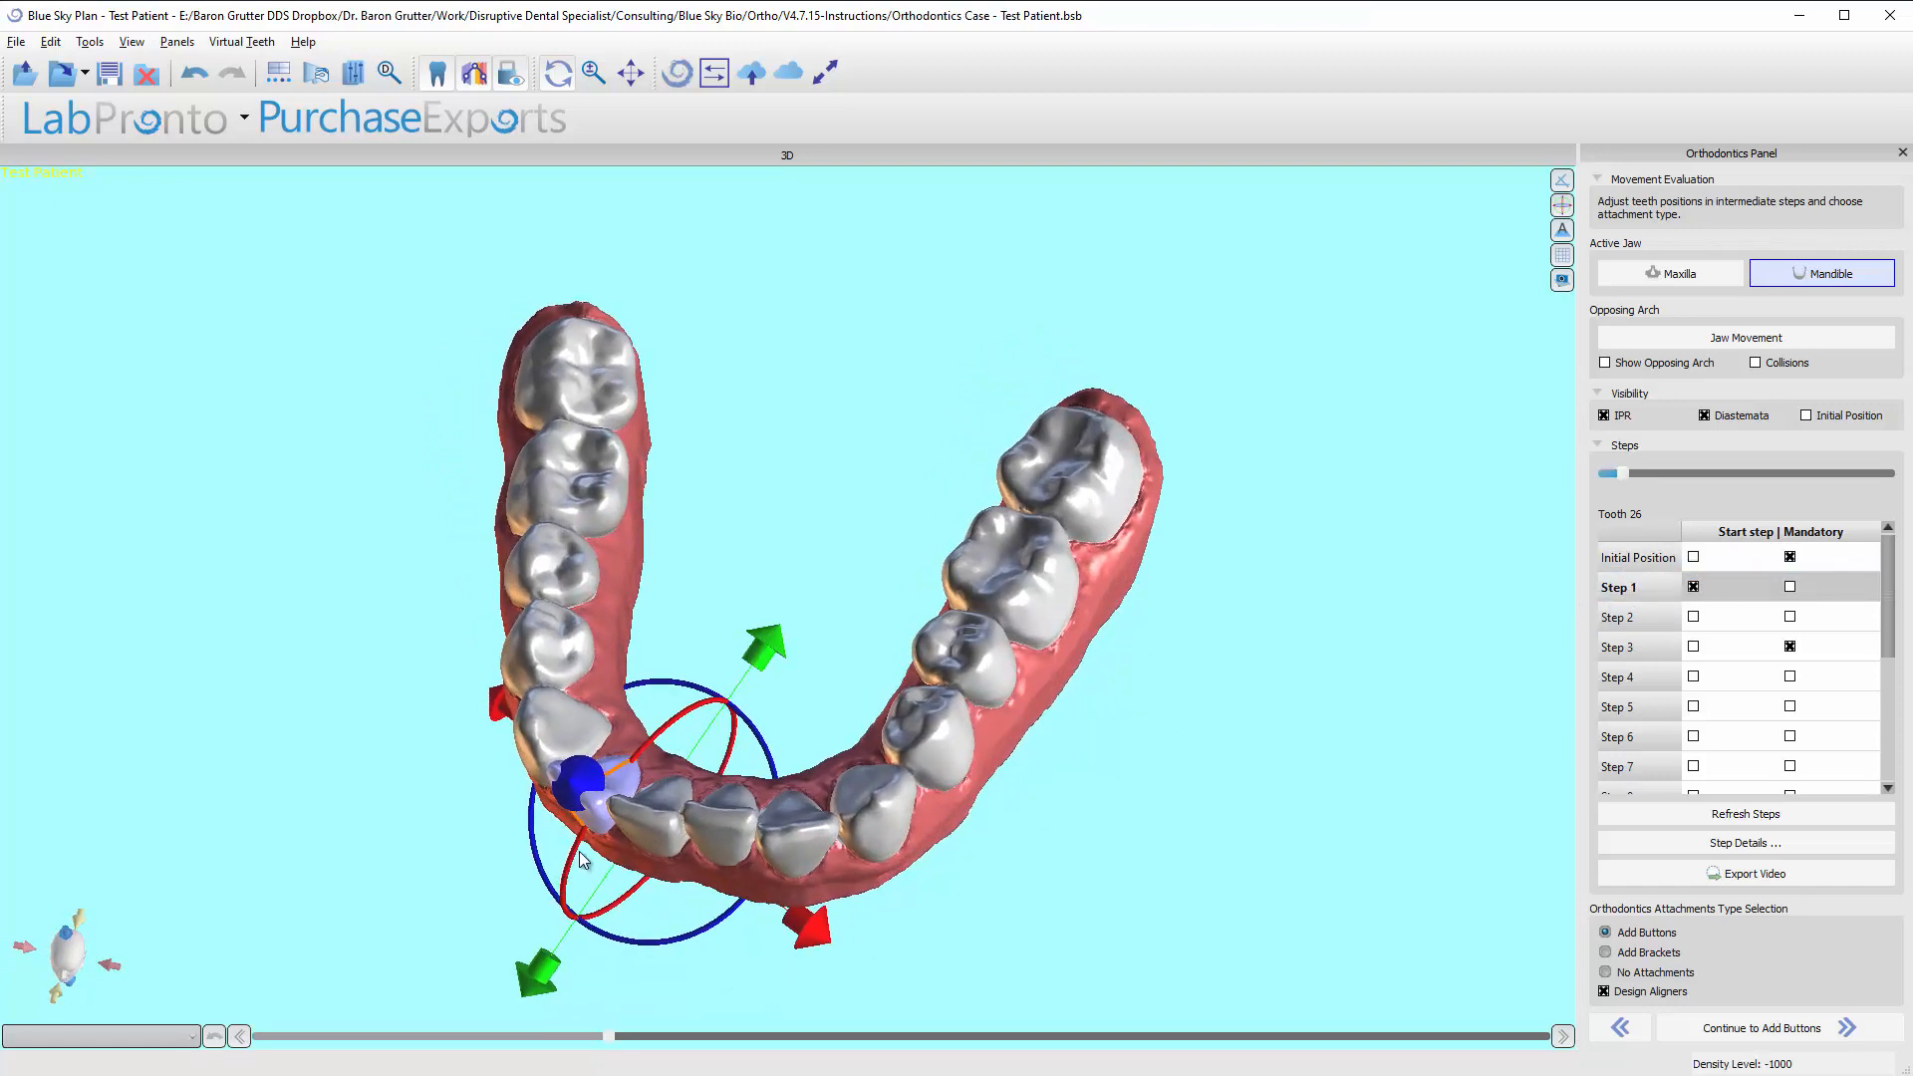
left_click_drag(576, 862, 550, 887)
right_click_drag(468, 812, 813, 829)
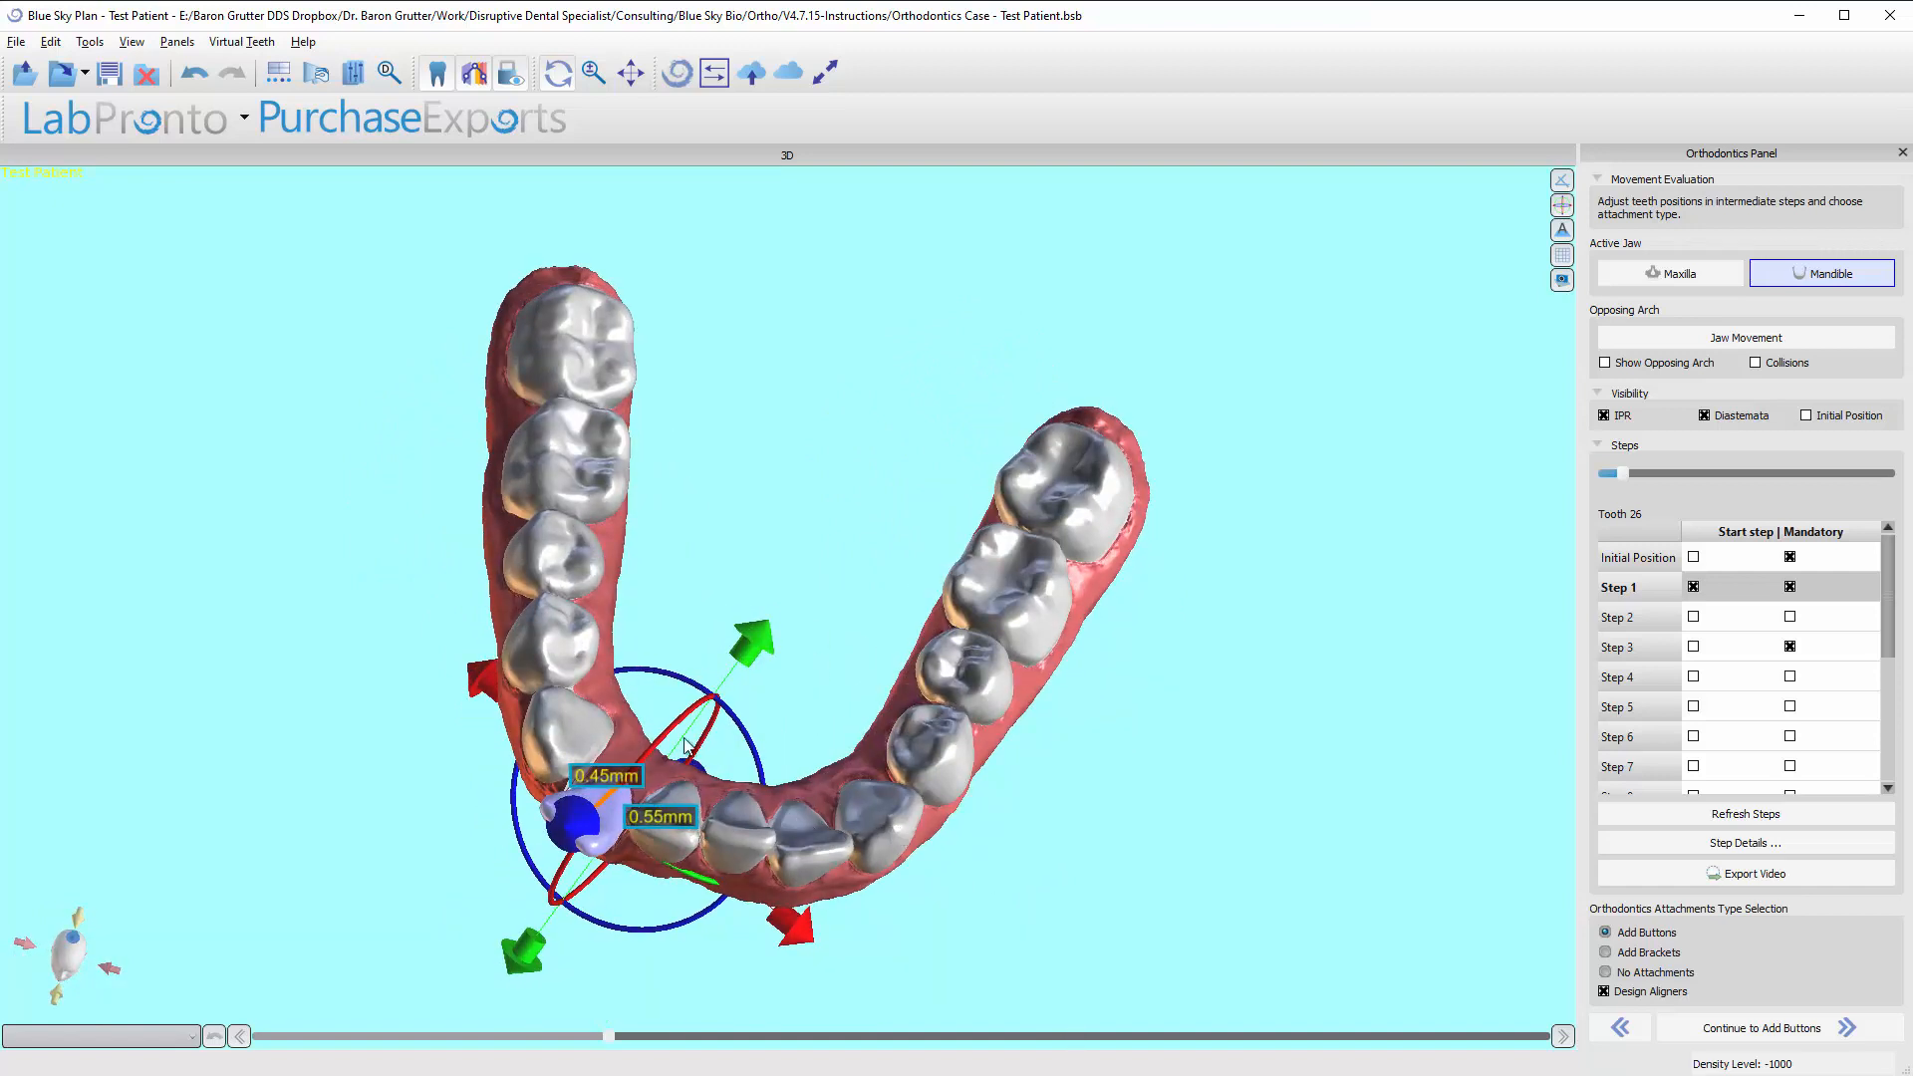
left_click_drag(842, 732, 996, 755)
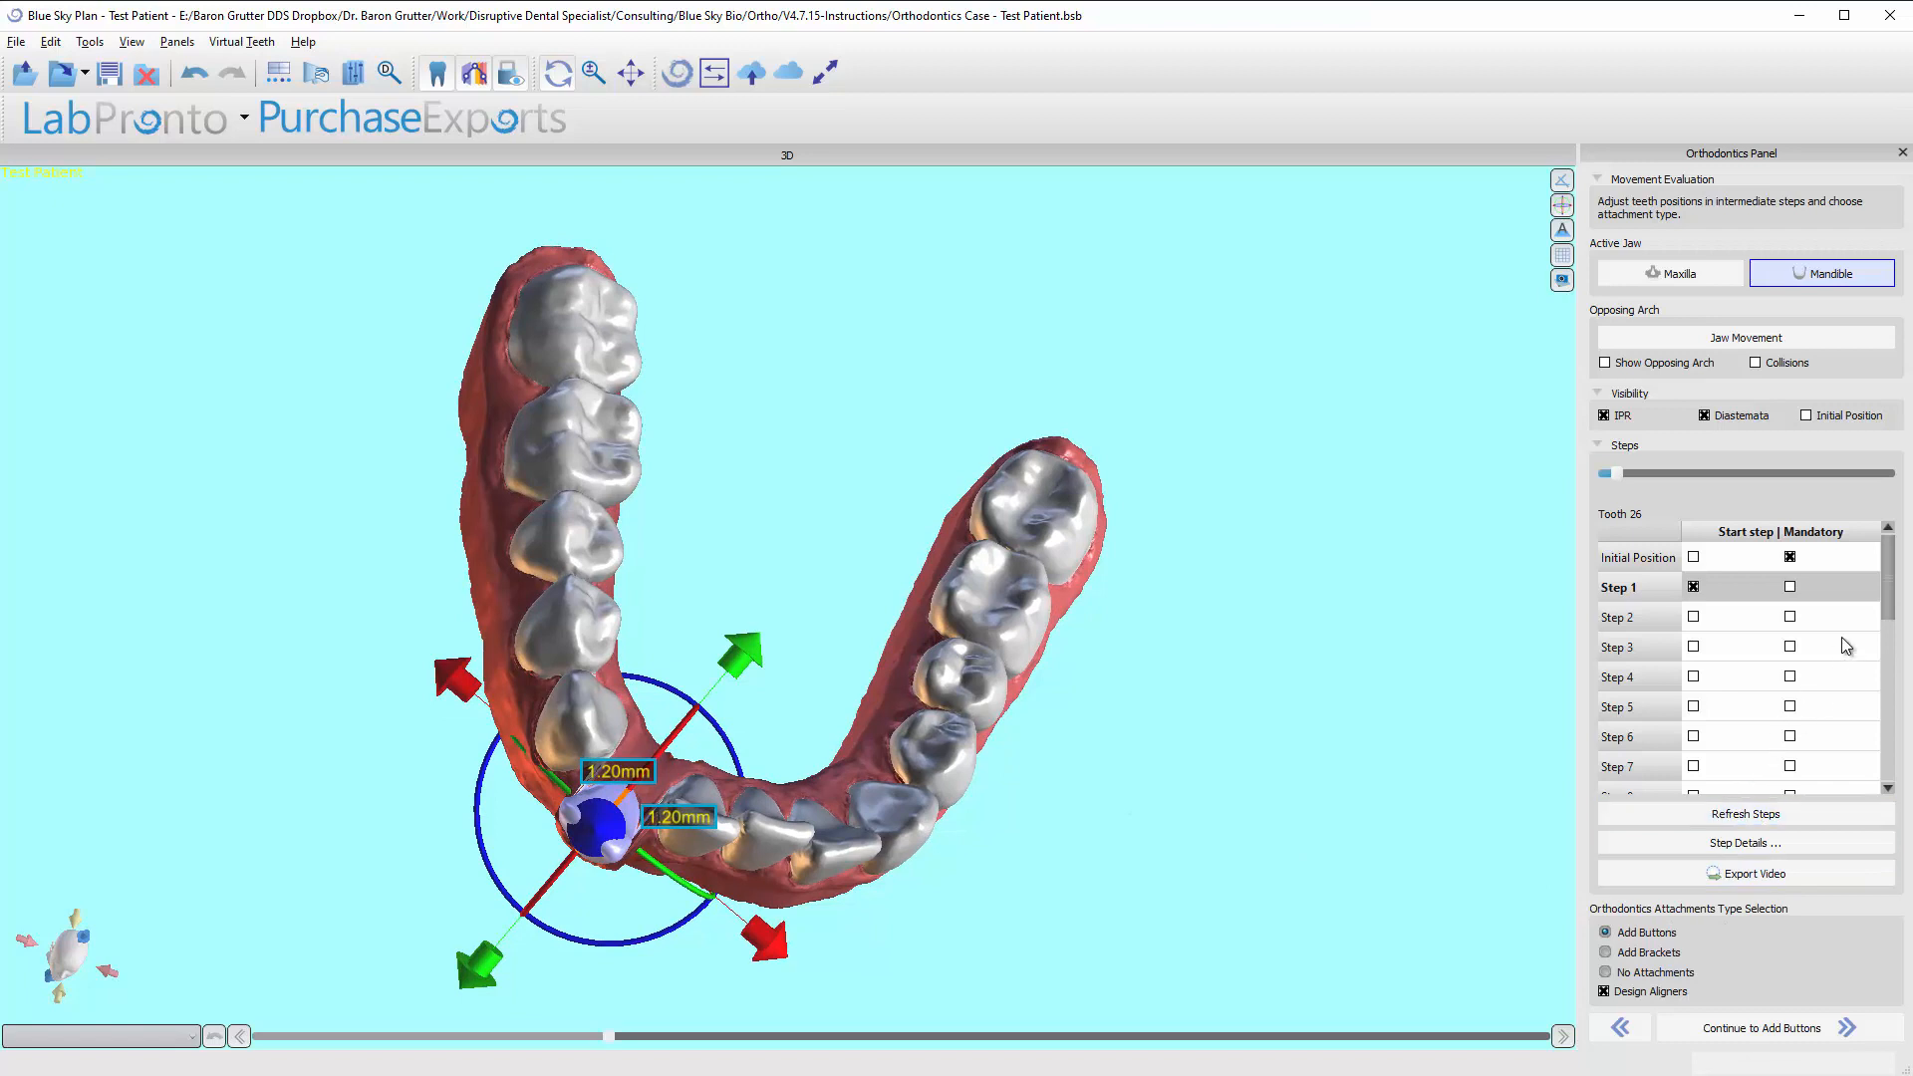
left_click_drag(1888, 609, 1894, 563)
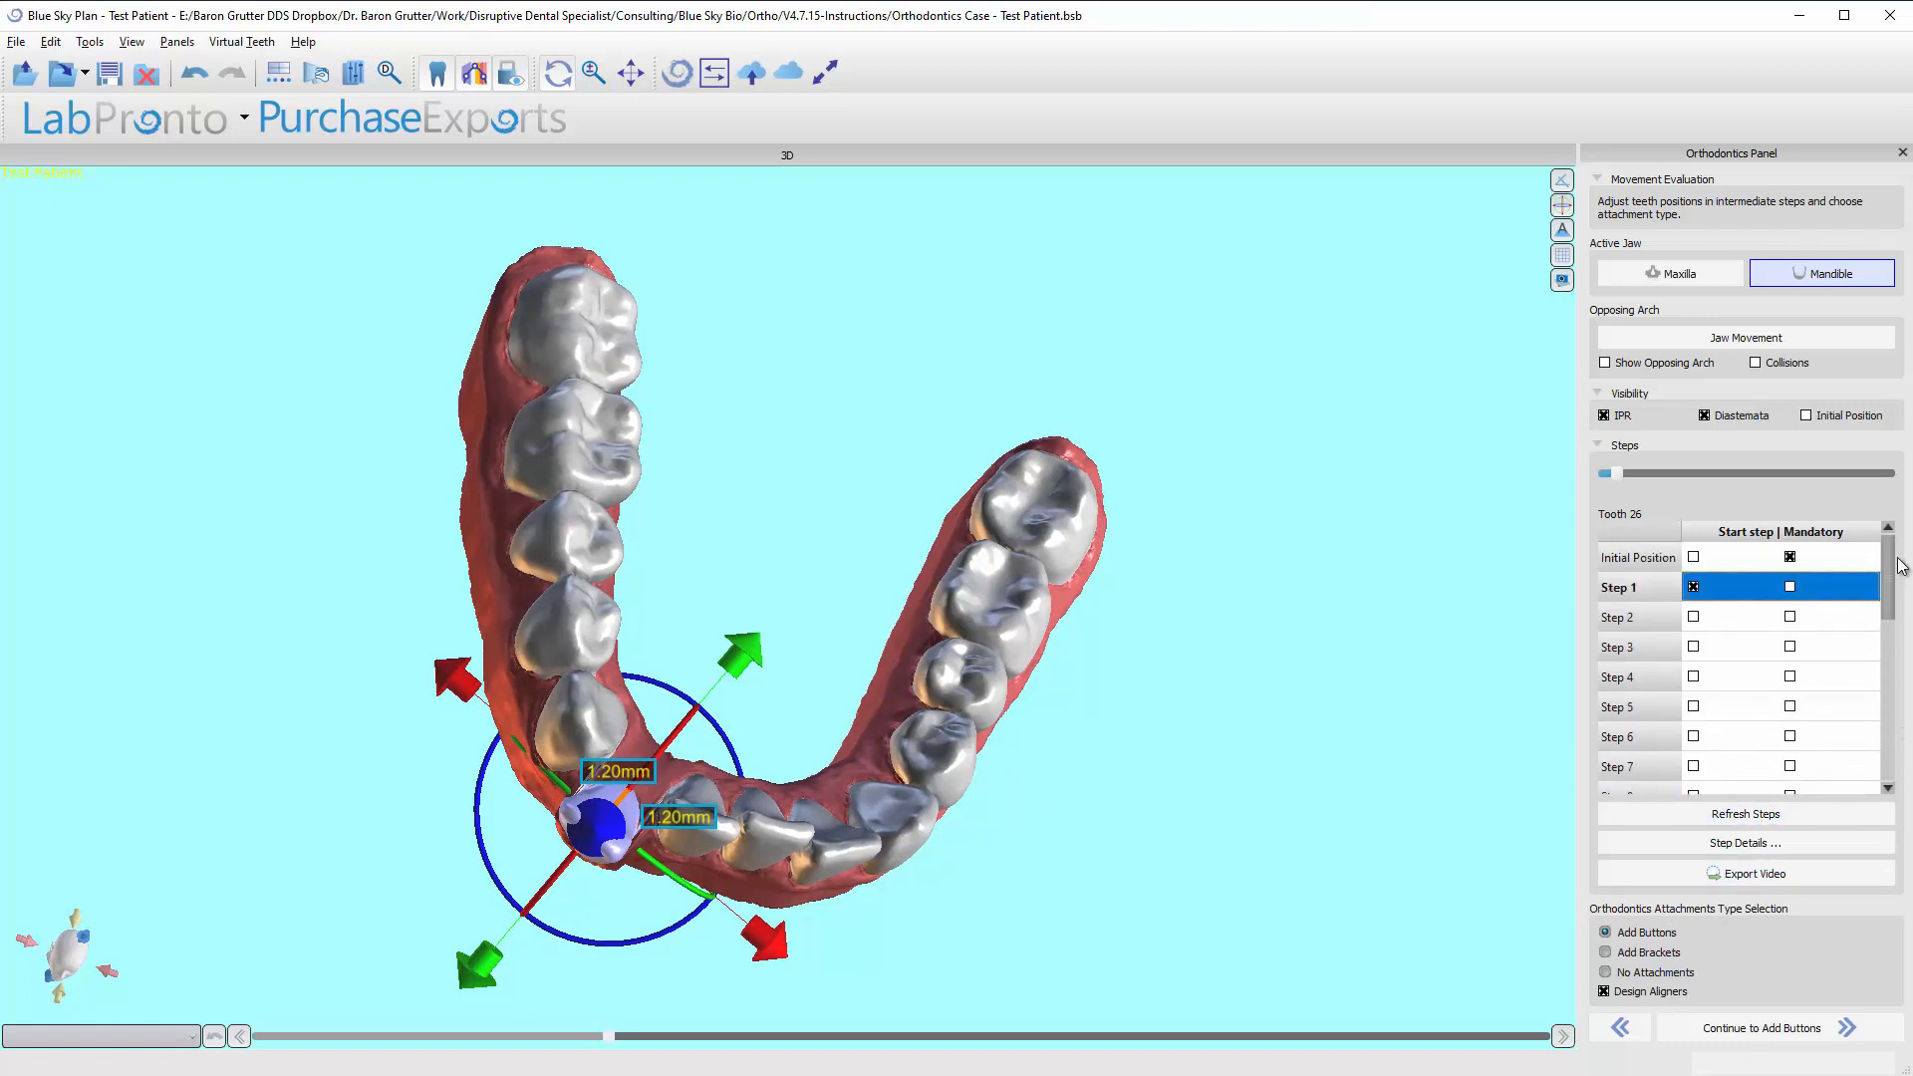
Follow tooth 26's movement from the initial position forward to Step 19.
left_click(1650, 556)
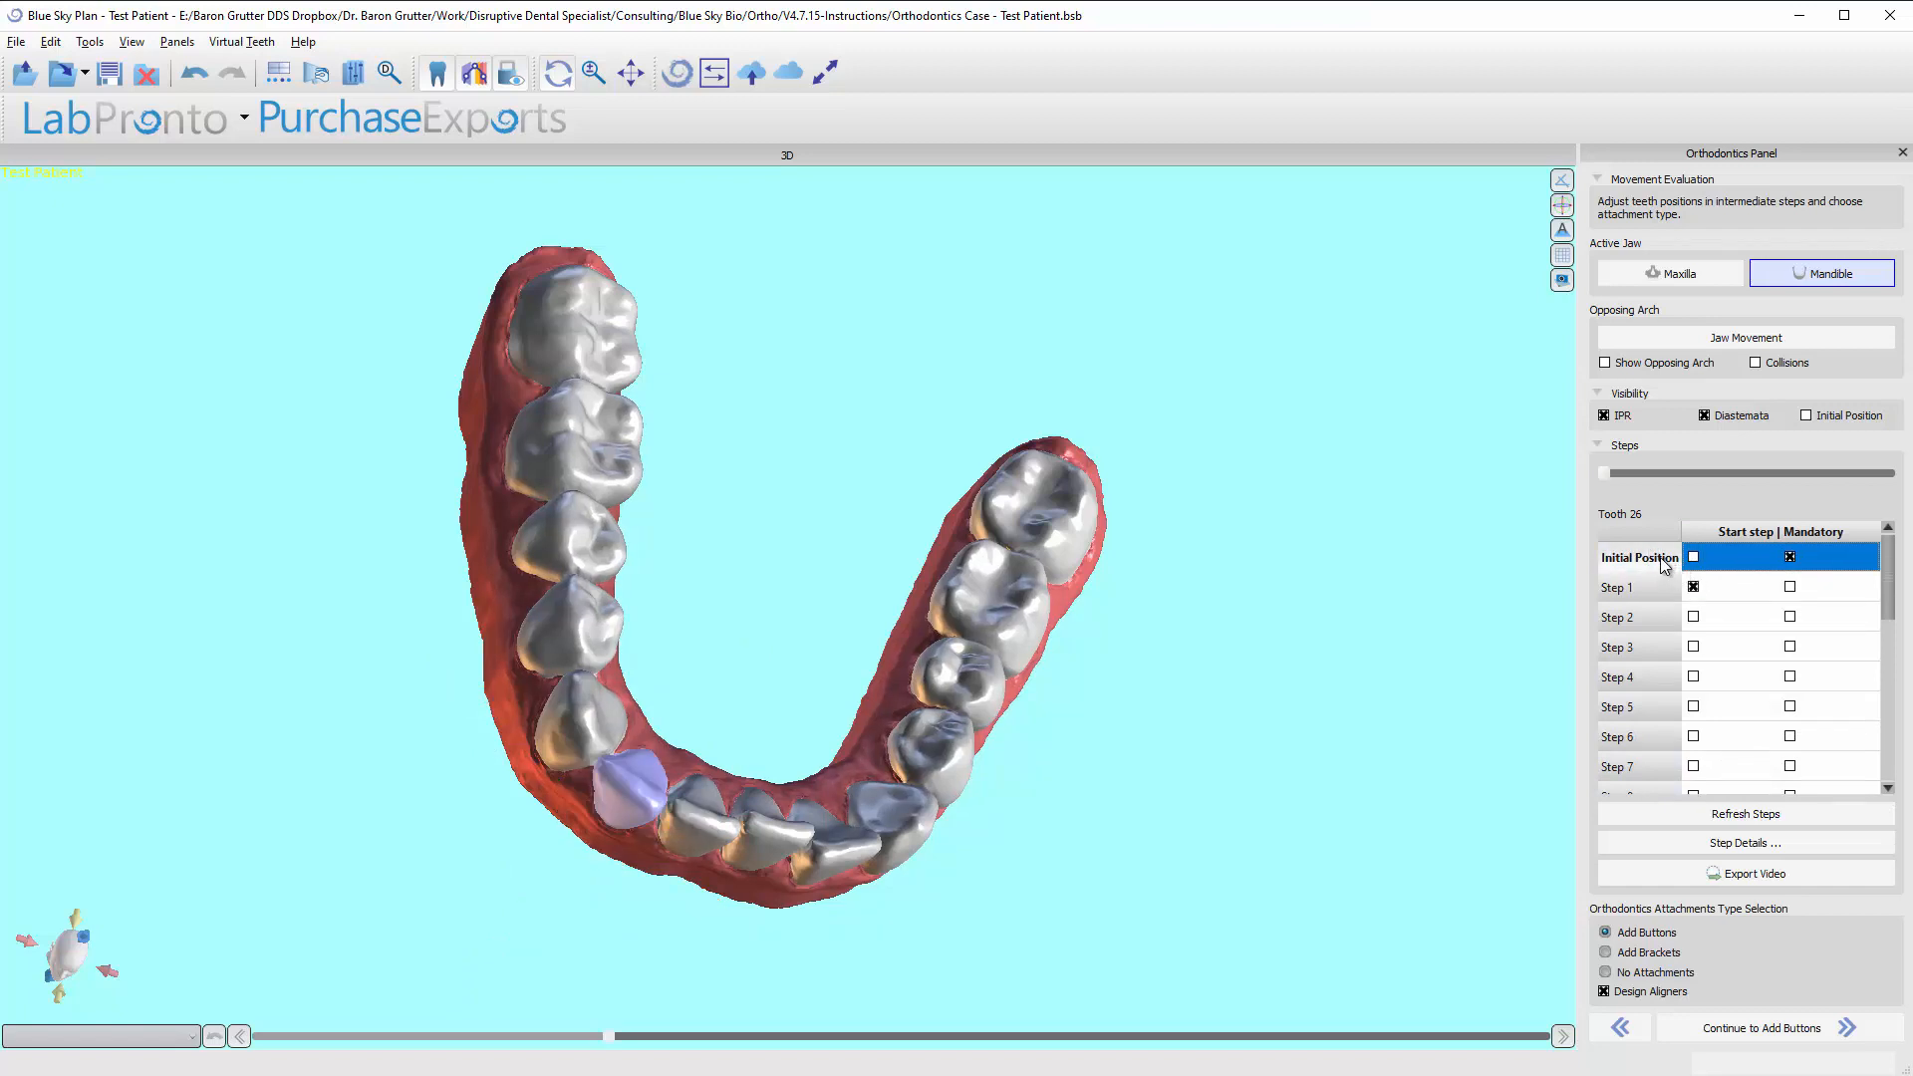
key("Down")
key("Down")
key("Down")
key("Down")
key("Down")
key("Down")
key("Down")
key("Down")
key("Down")
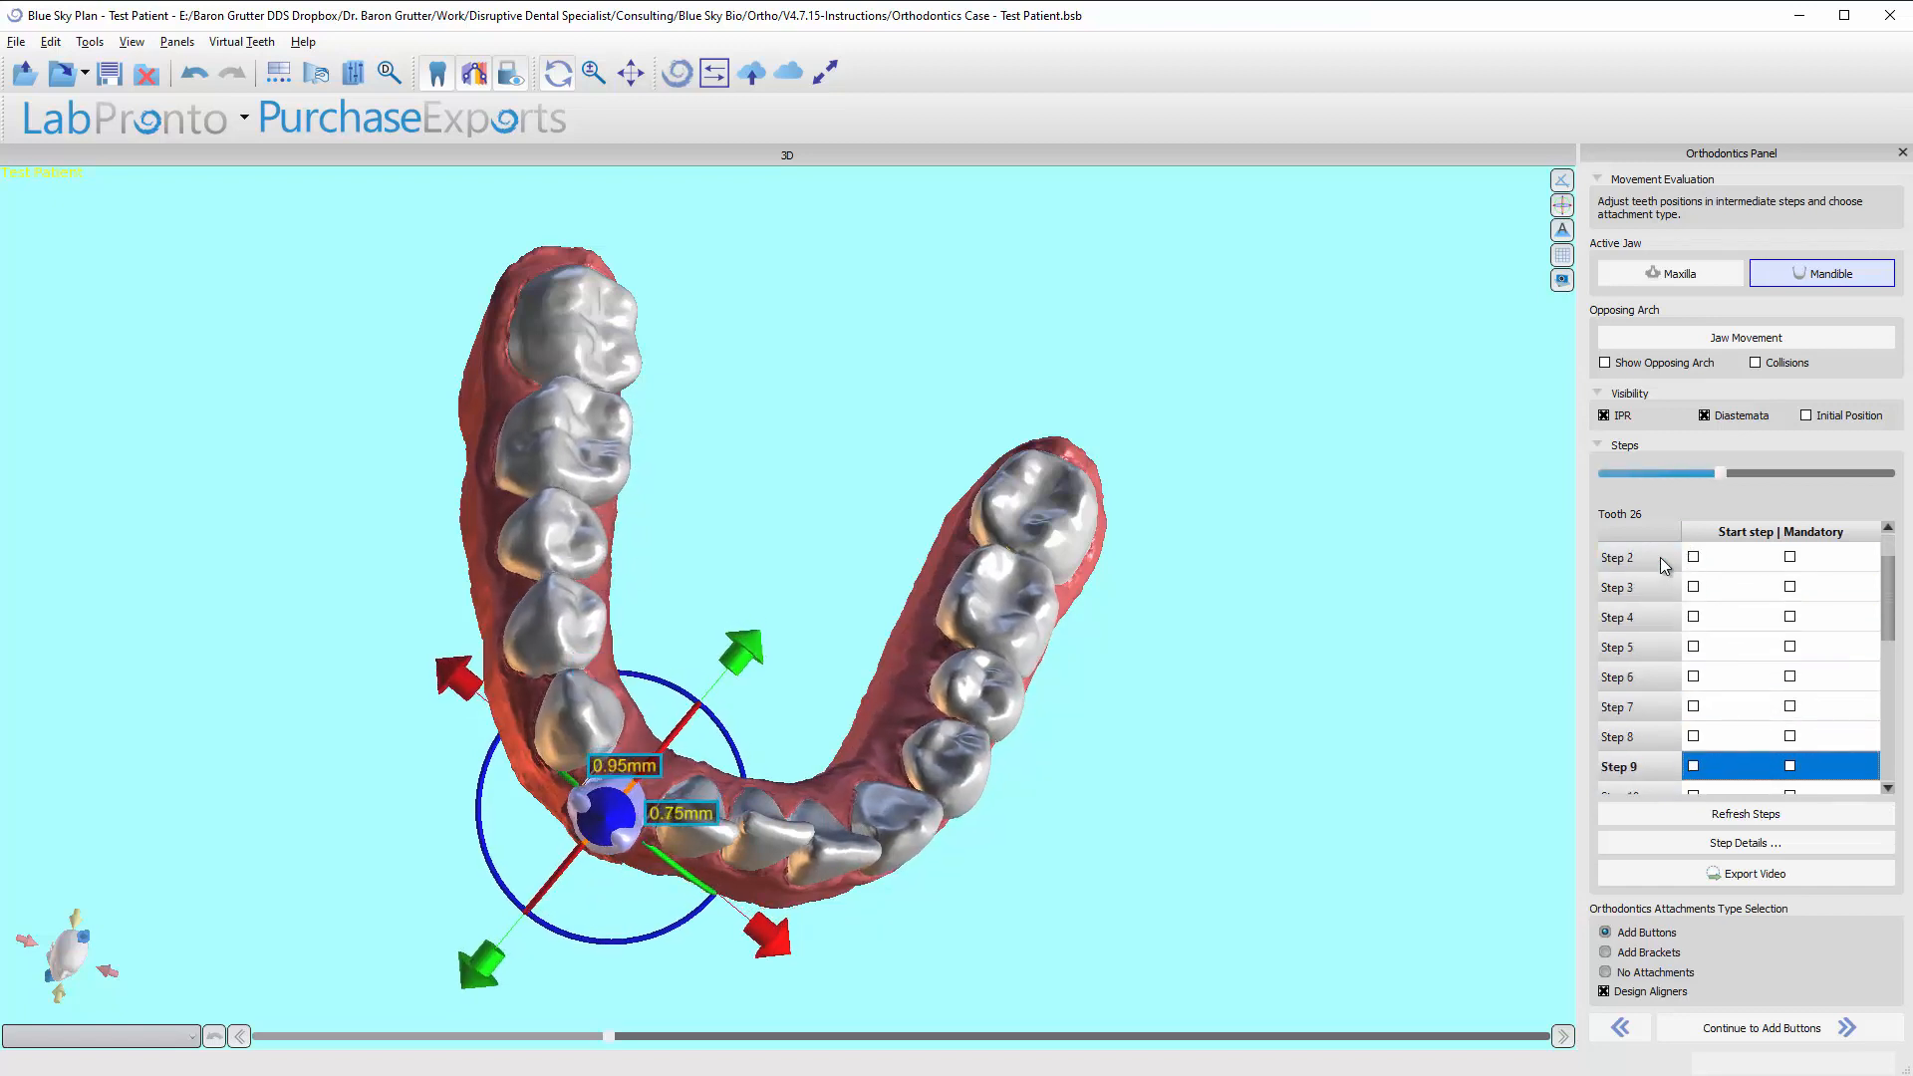
key("Down")
key("Down")
key("Down")
key("Down")
key("Down")
key("Down")
key("Down")
key("Down")
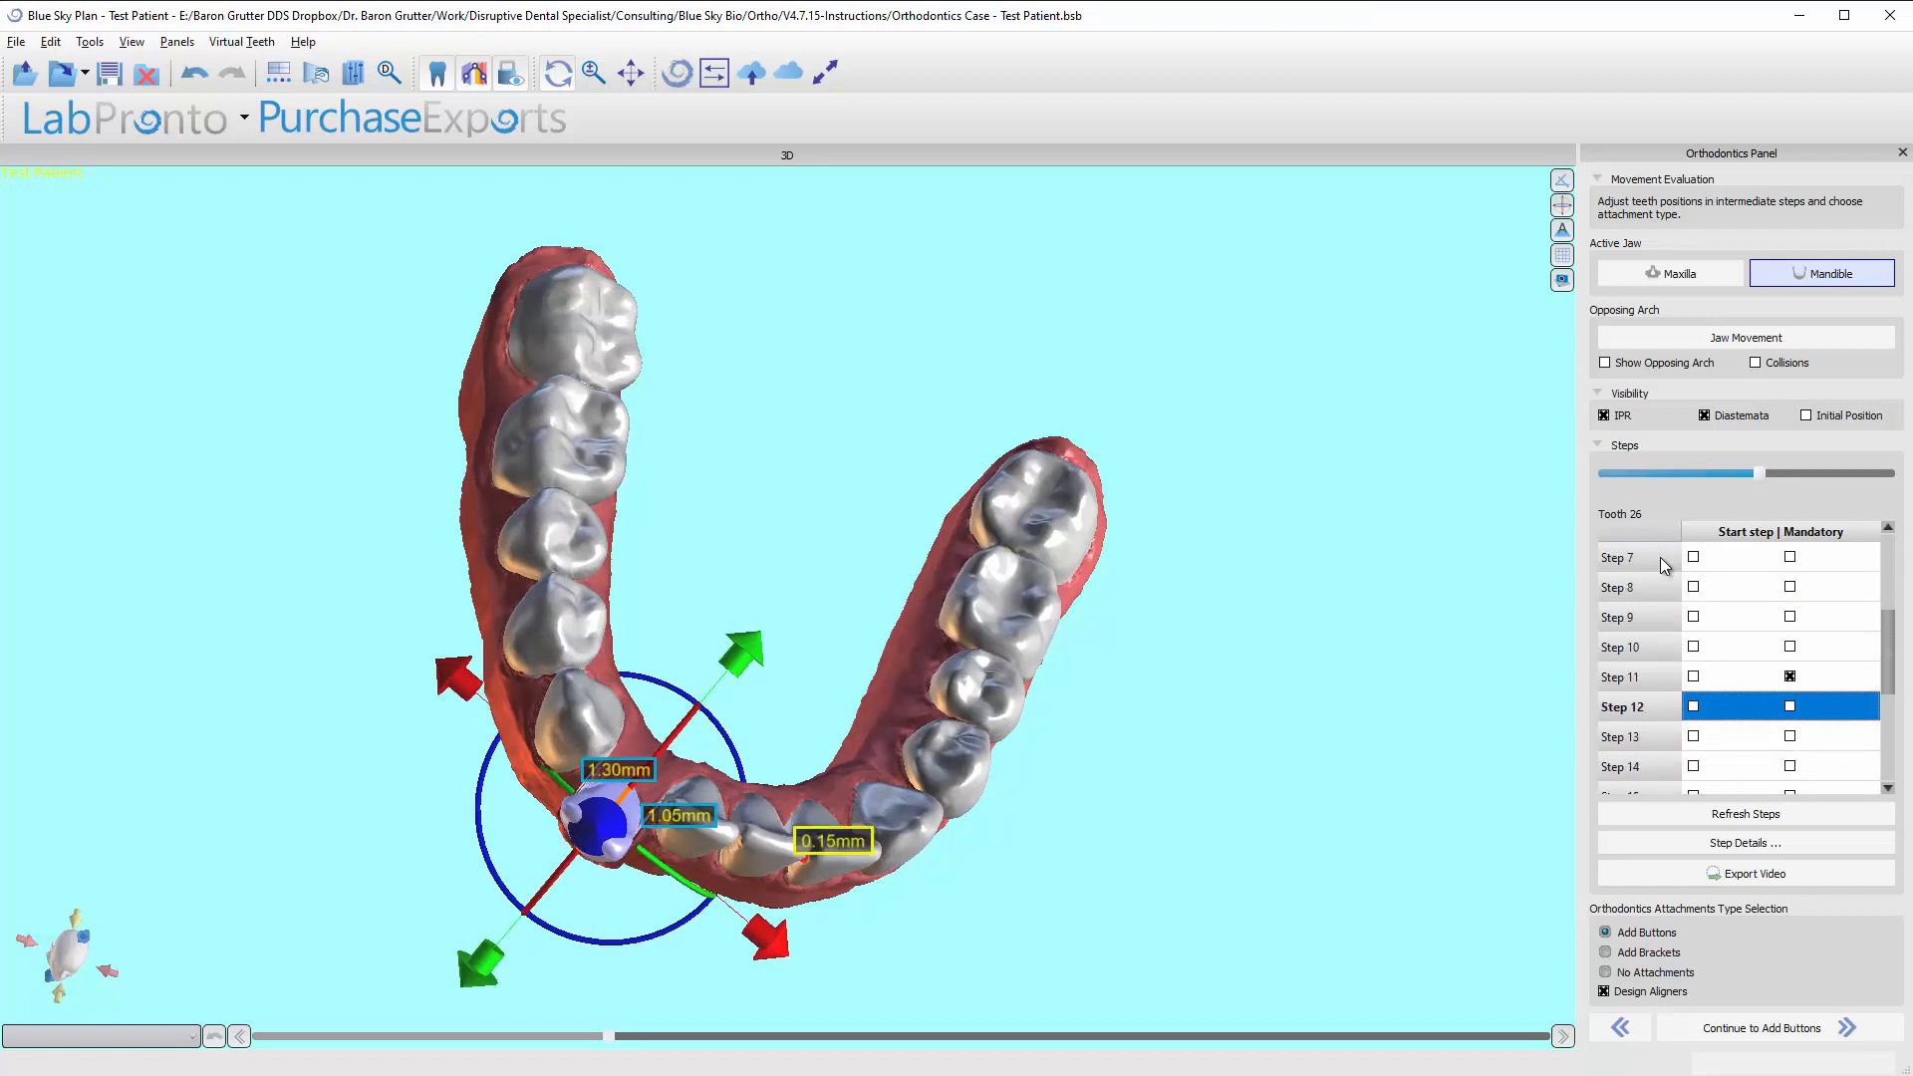
key("Down")
key("Down")
key("Down")
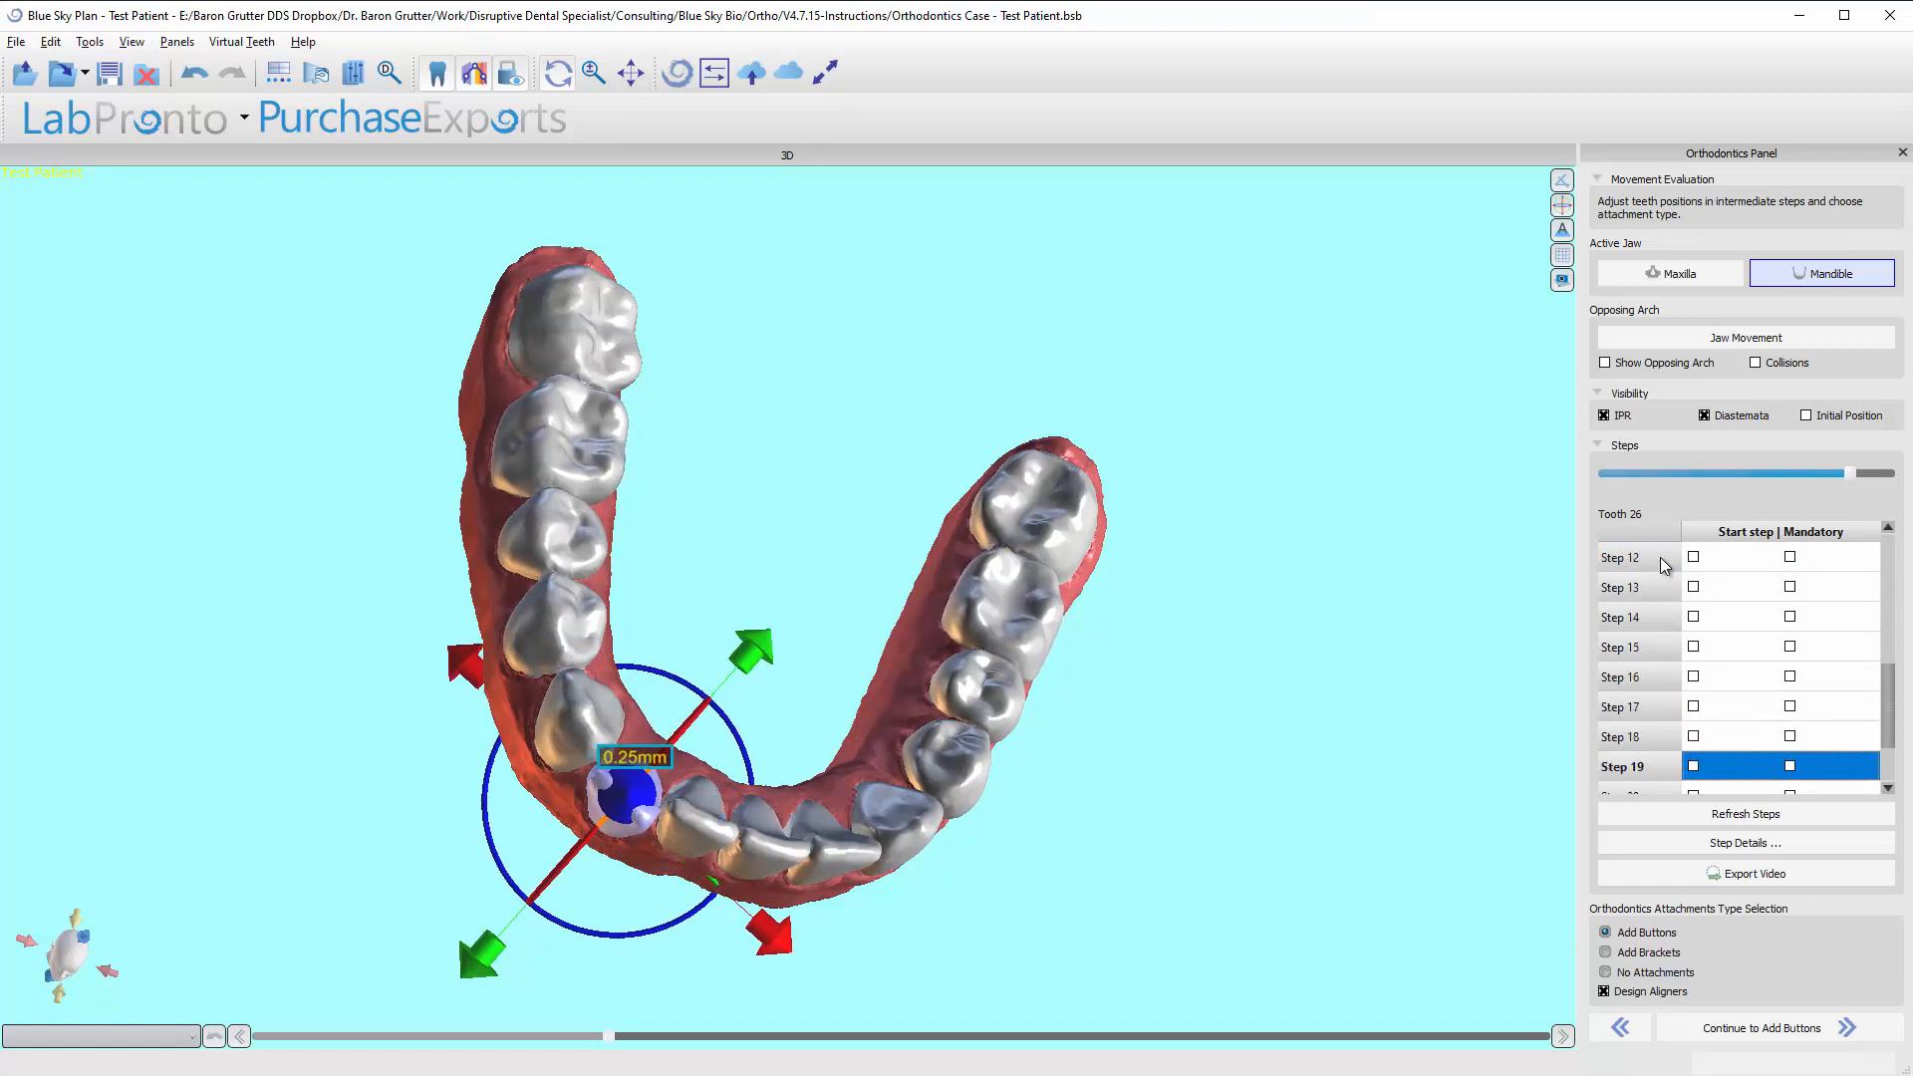
Review tooth 26's movement backward from Step 19 to Step 6 and forward again to Step 11.
key("Up")
key("Up")
key("Up")
key("Up")
key("Up")
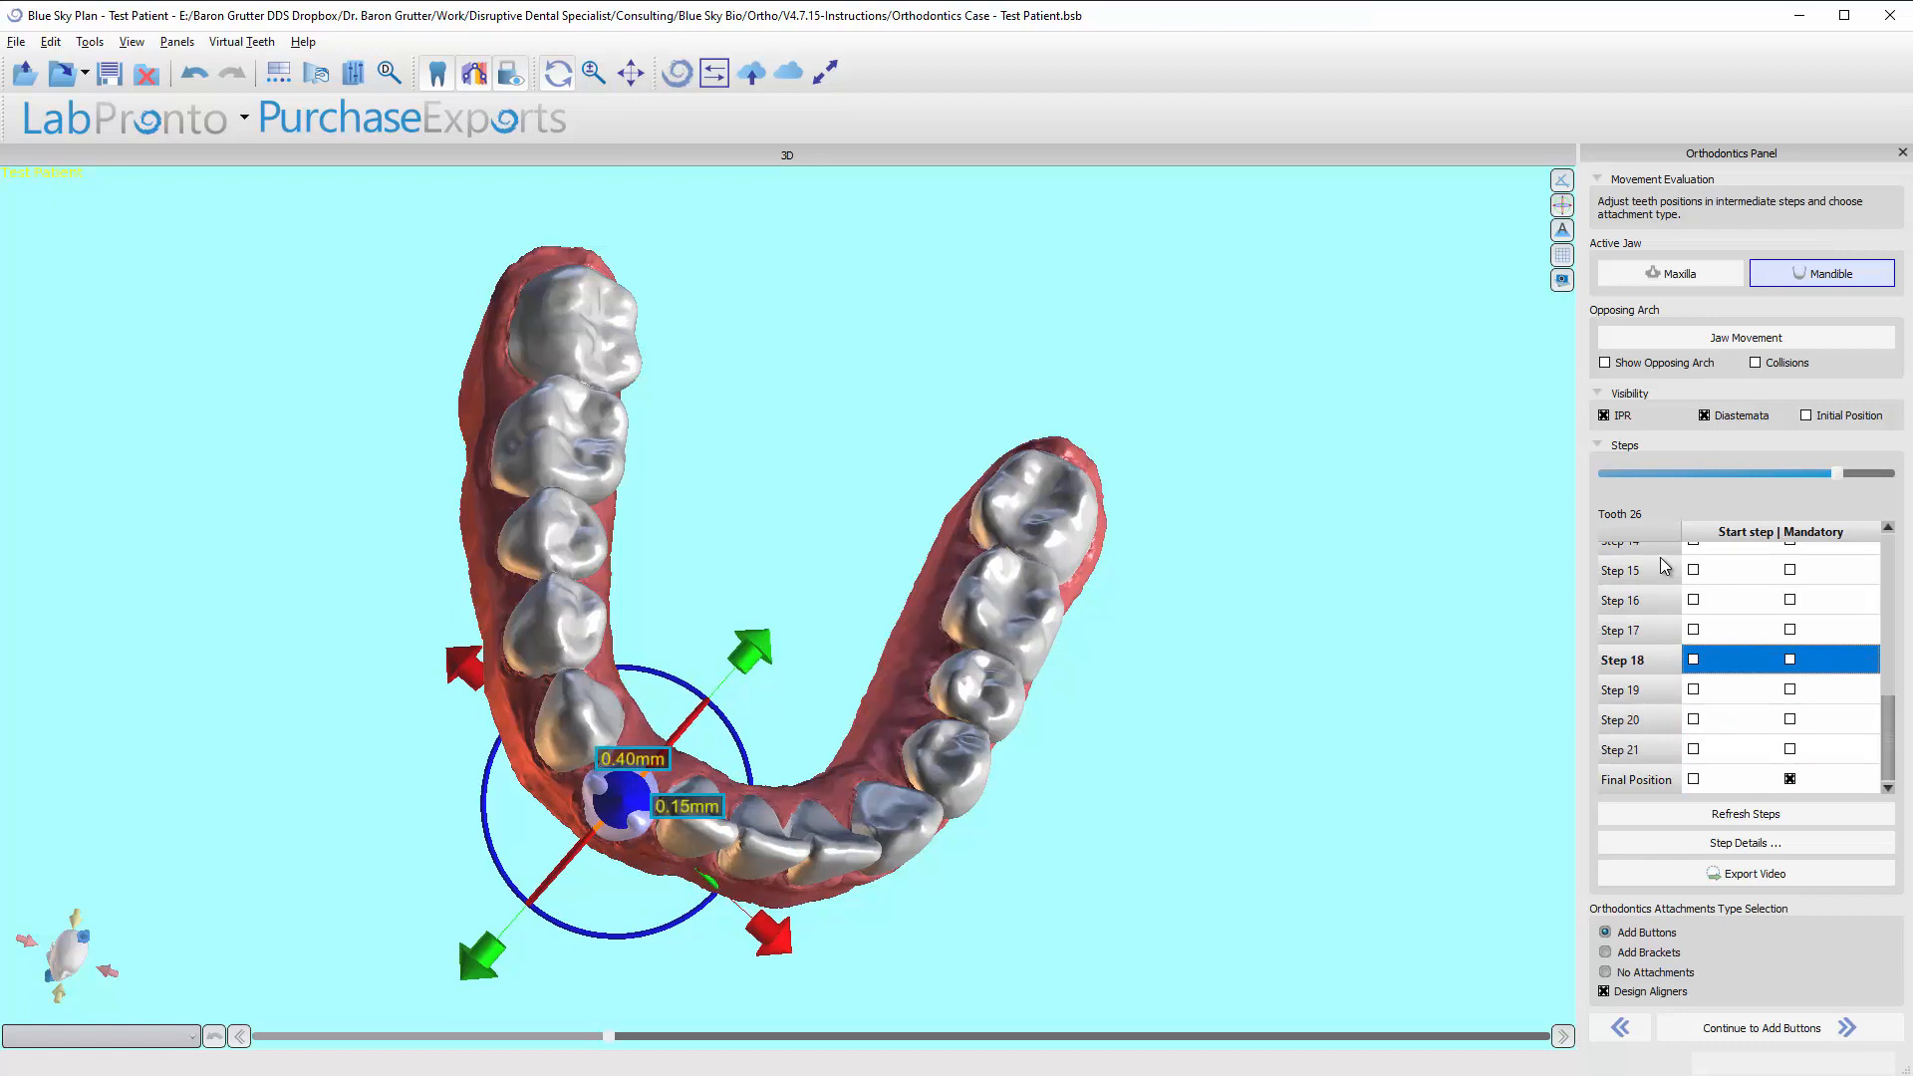
key("Up")
key("Up")
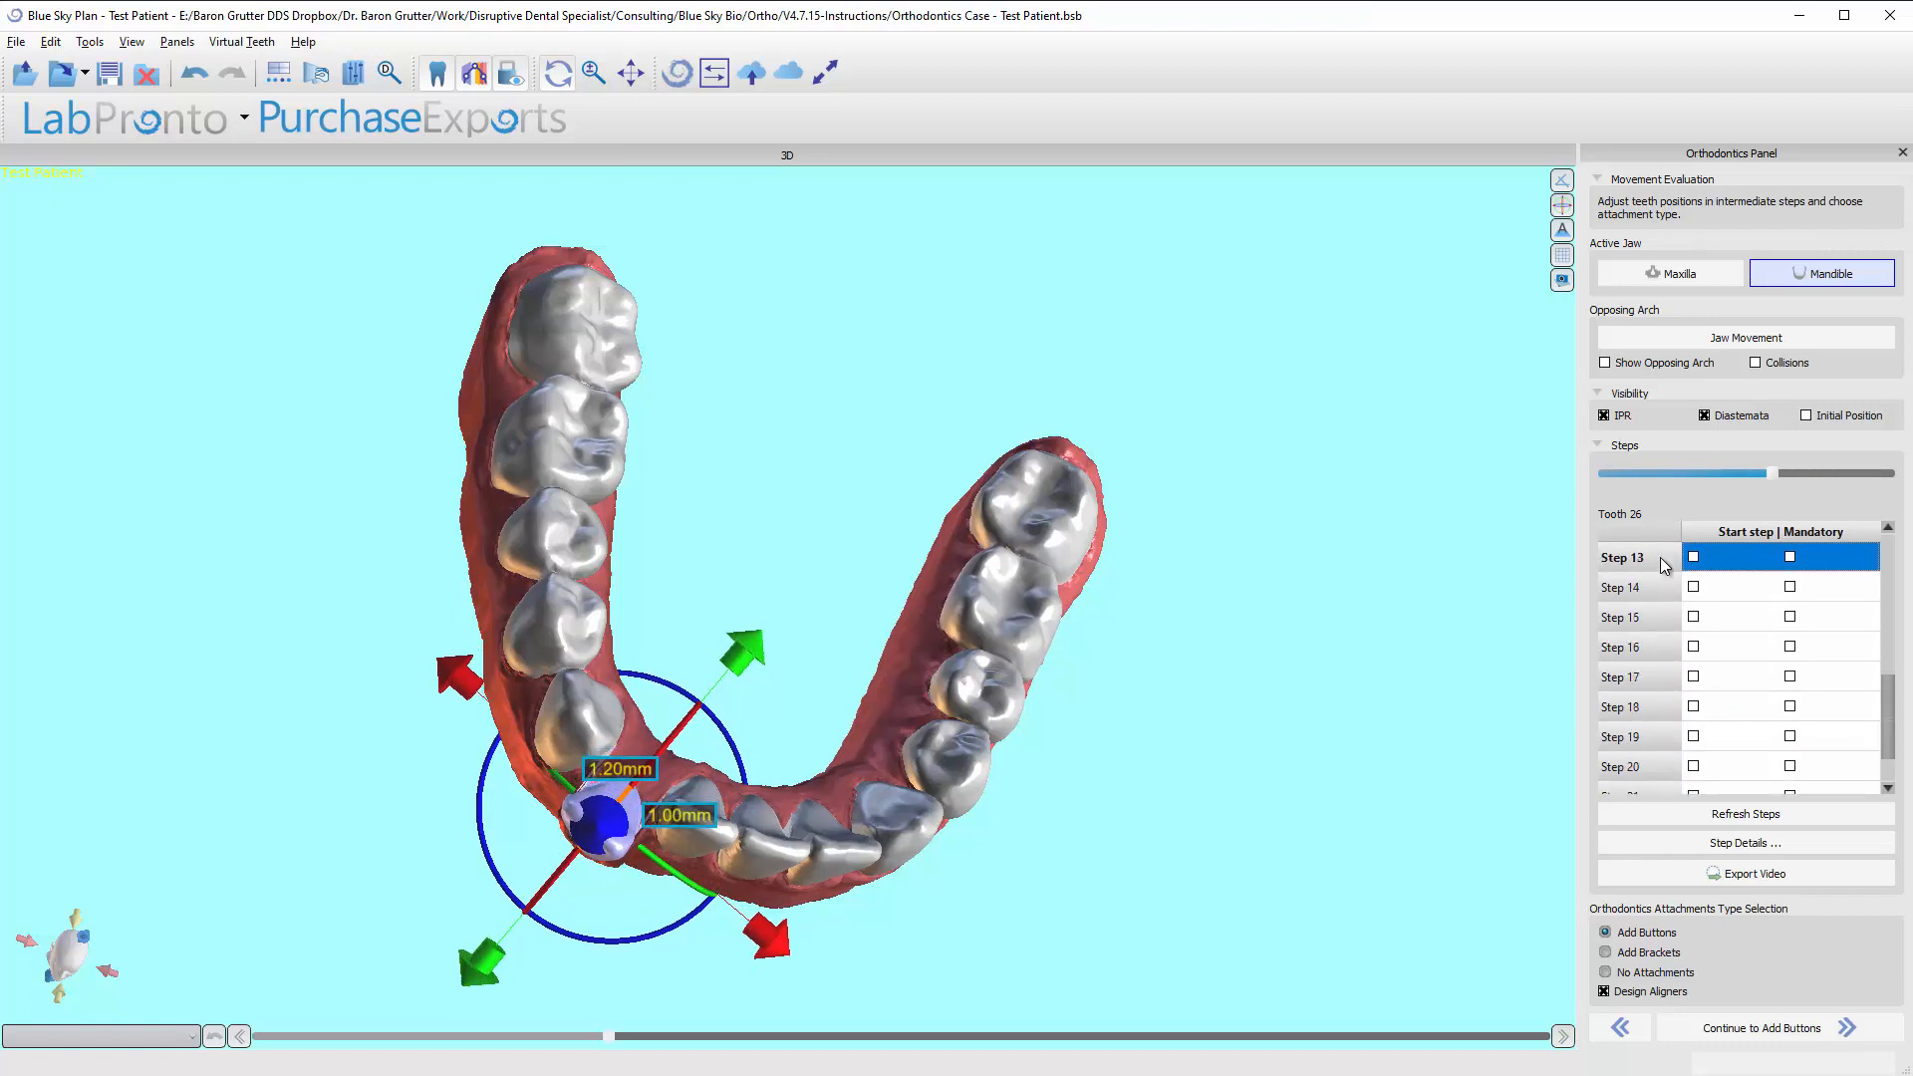
key("Up")
key("Up")
key("Up")
key("Up")
key("Up")
key("Up")
key("Up")
key("Up")
key("Up")
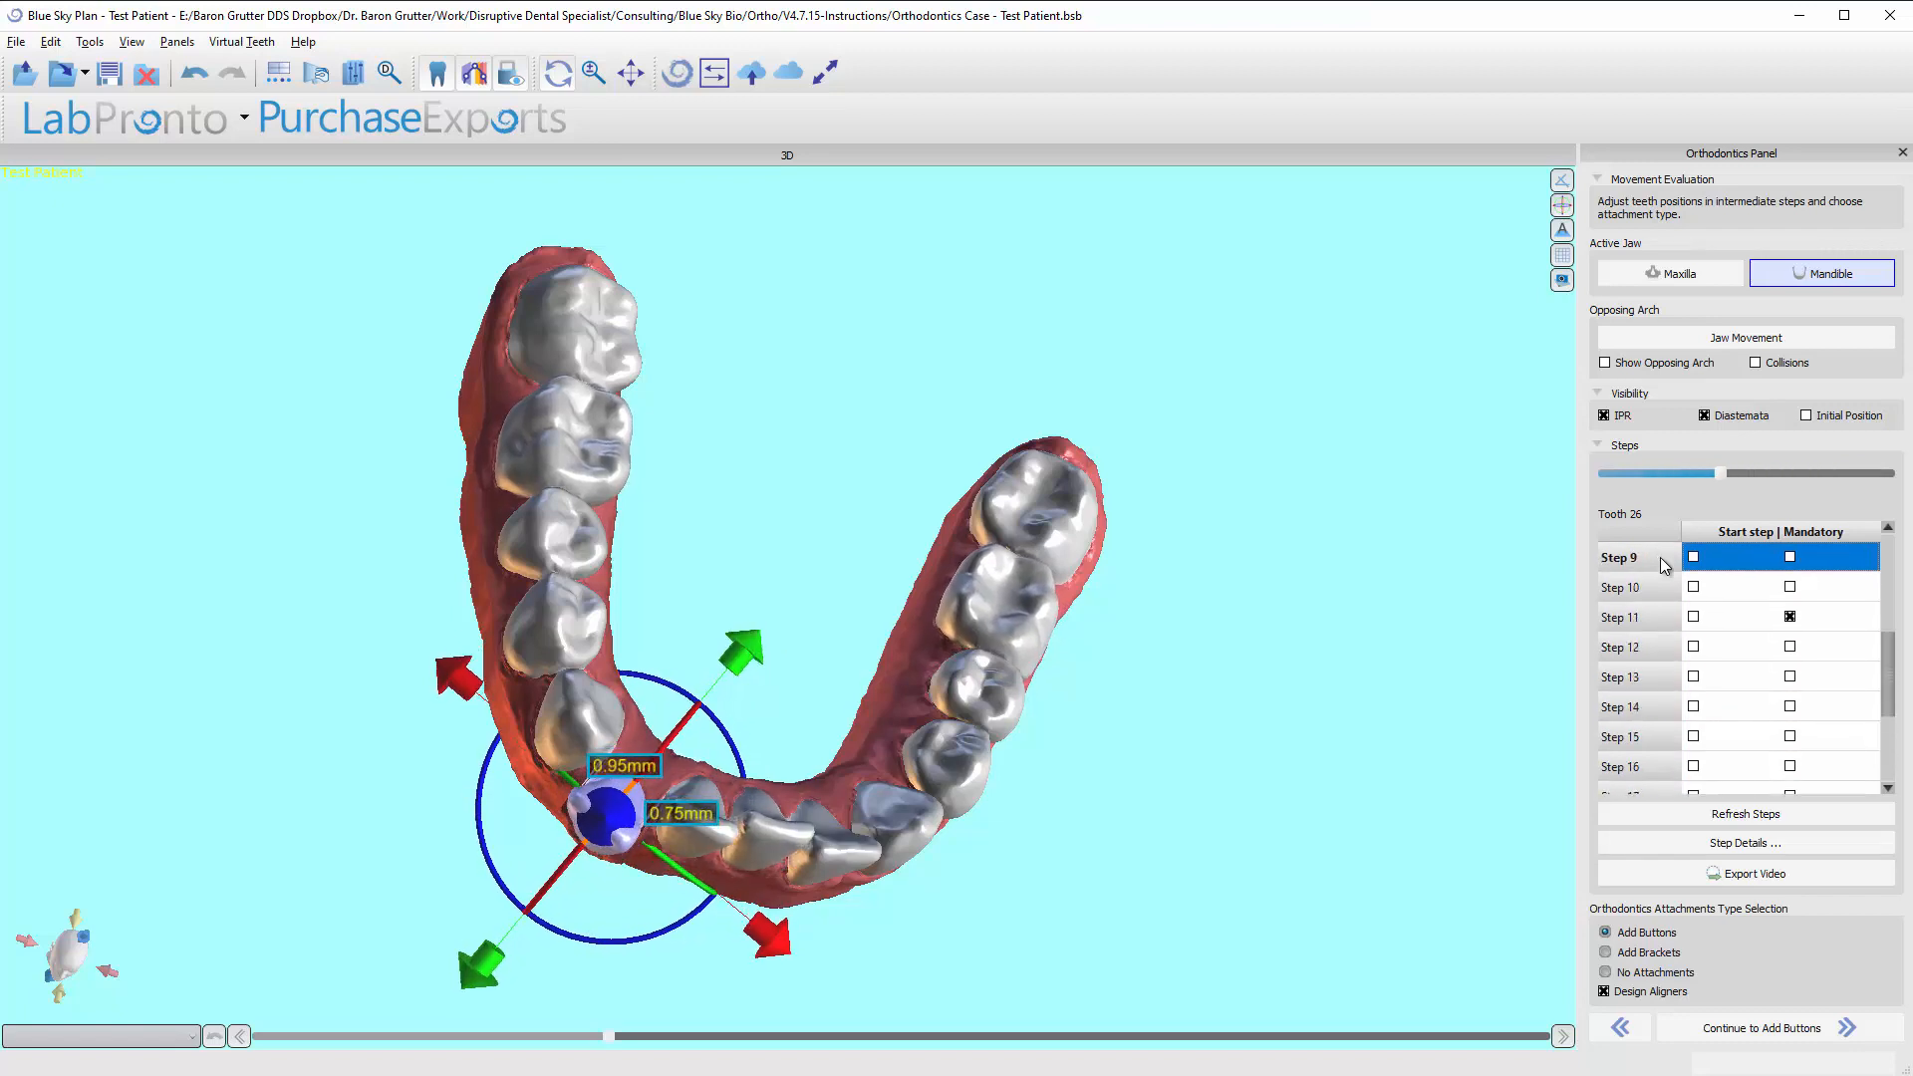
key("Down")
key("Down")
key("Down")
key("Down")
key("Down")
key("Down")
key("Down")
key("Down")
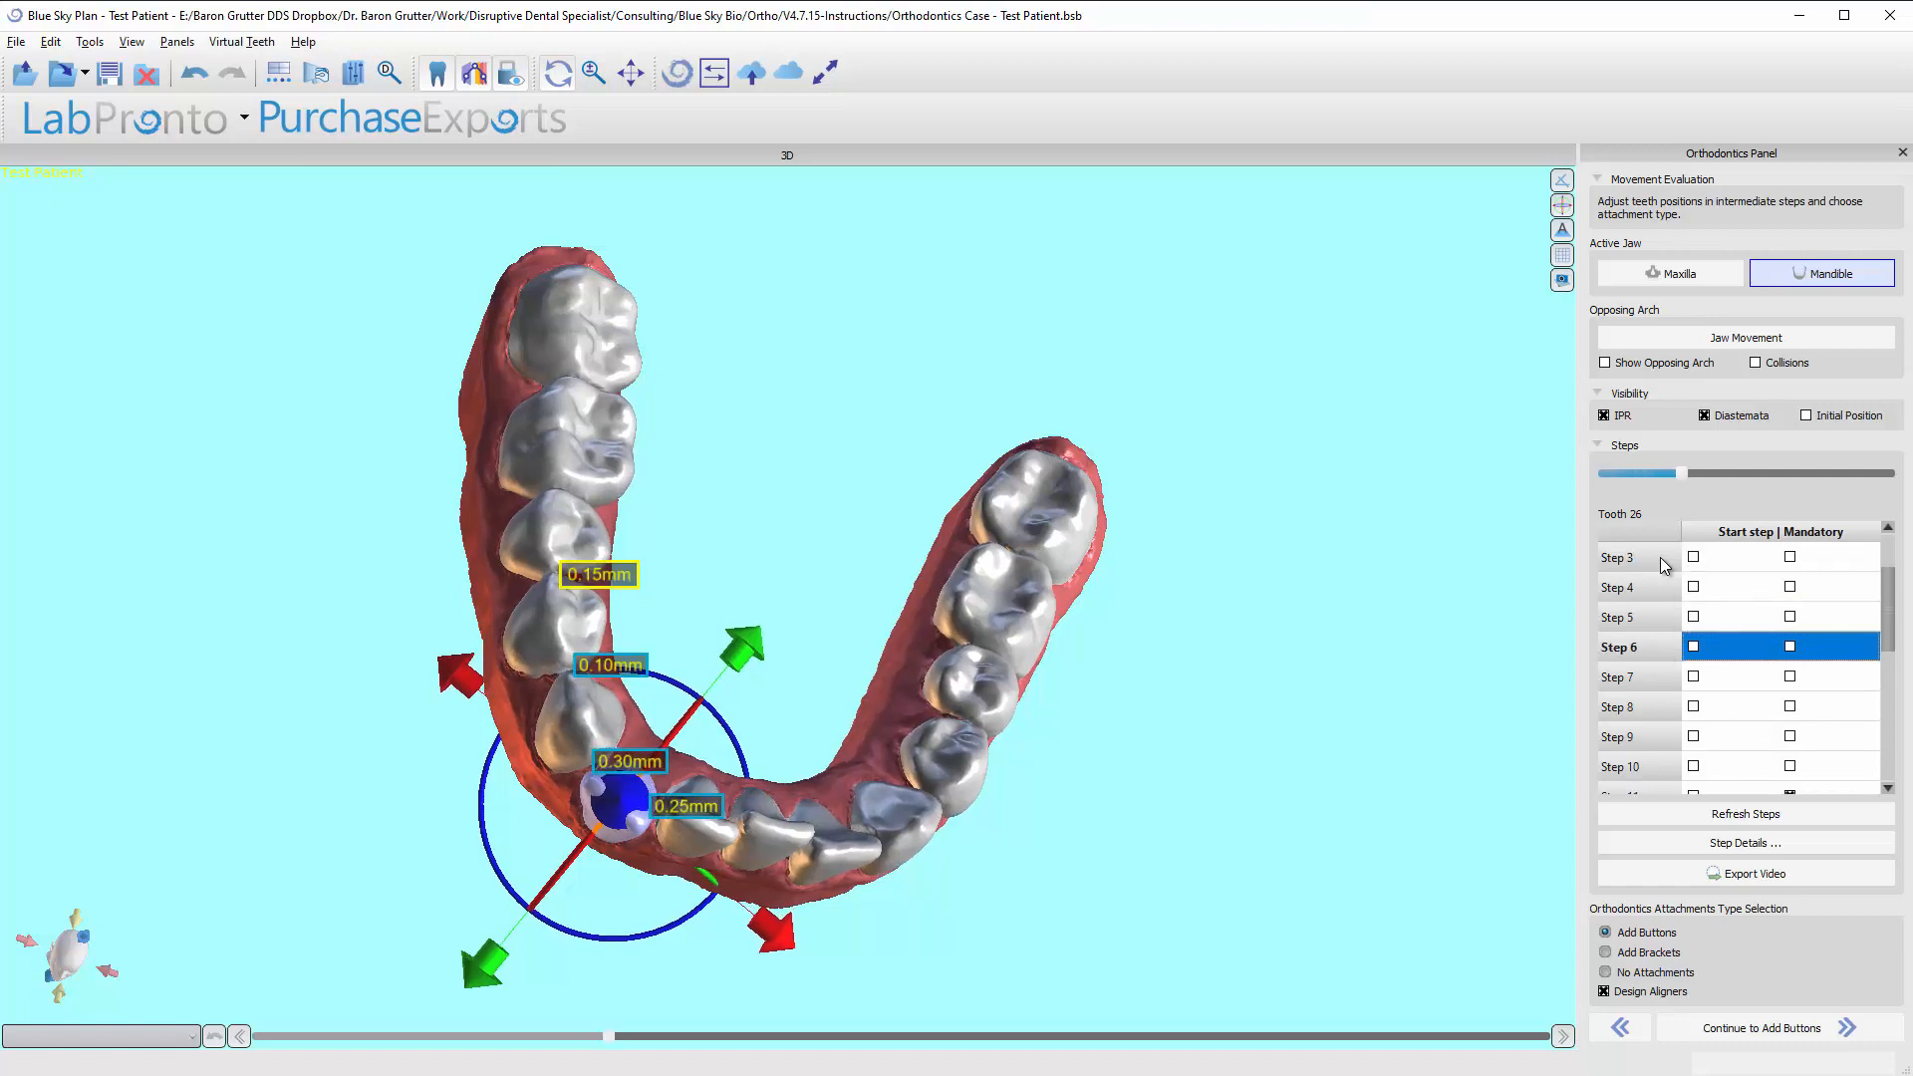
key("Down")
key("Down")
key("Down")
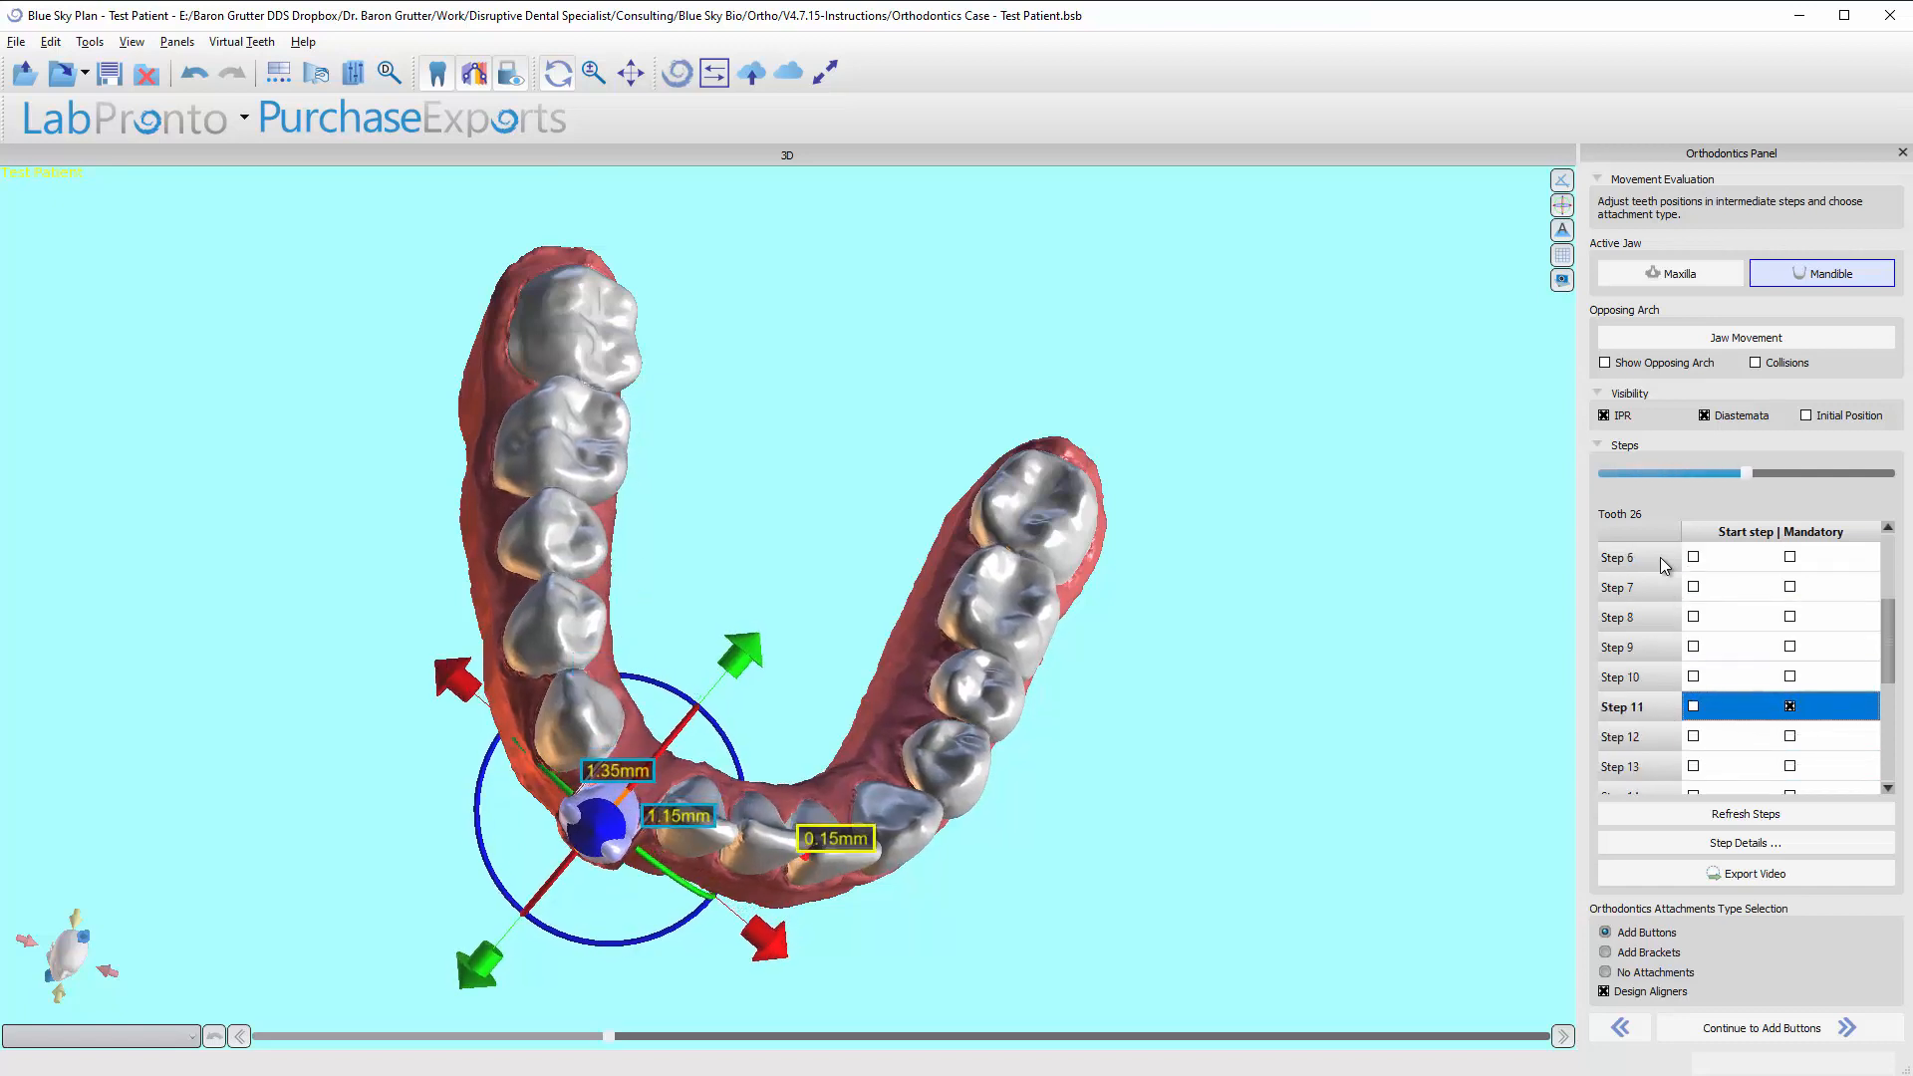
Compare tooth 26 in the Final Position with its position at Step 11.
key("End")
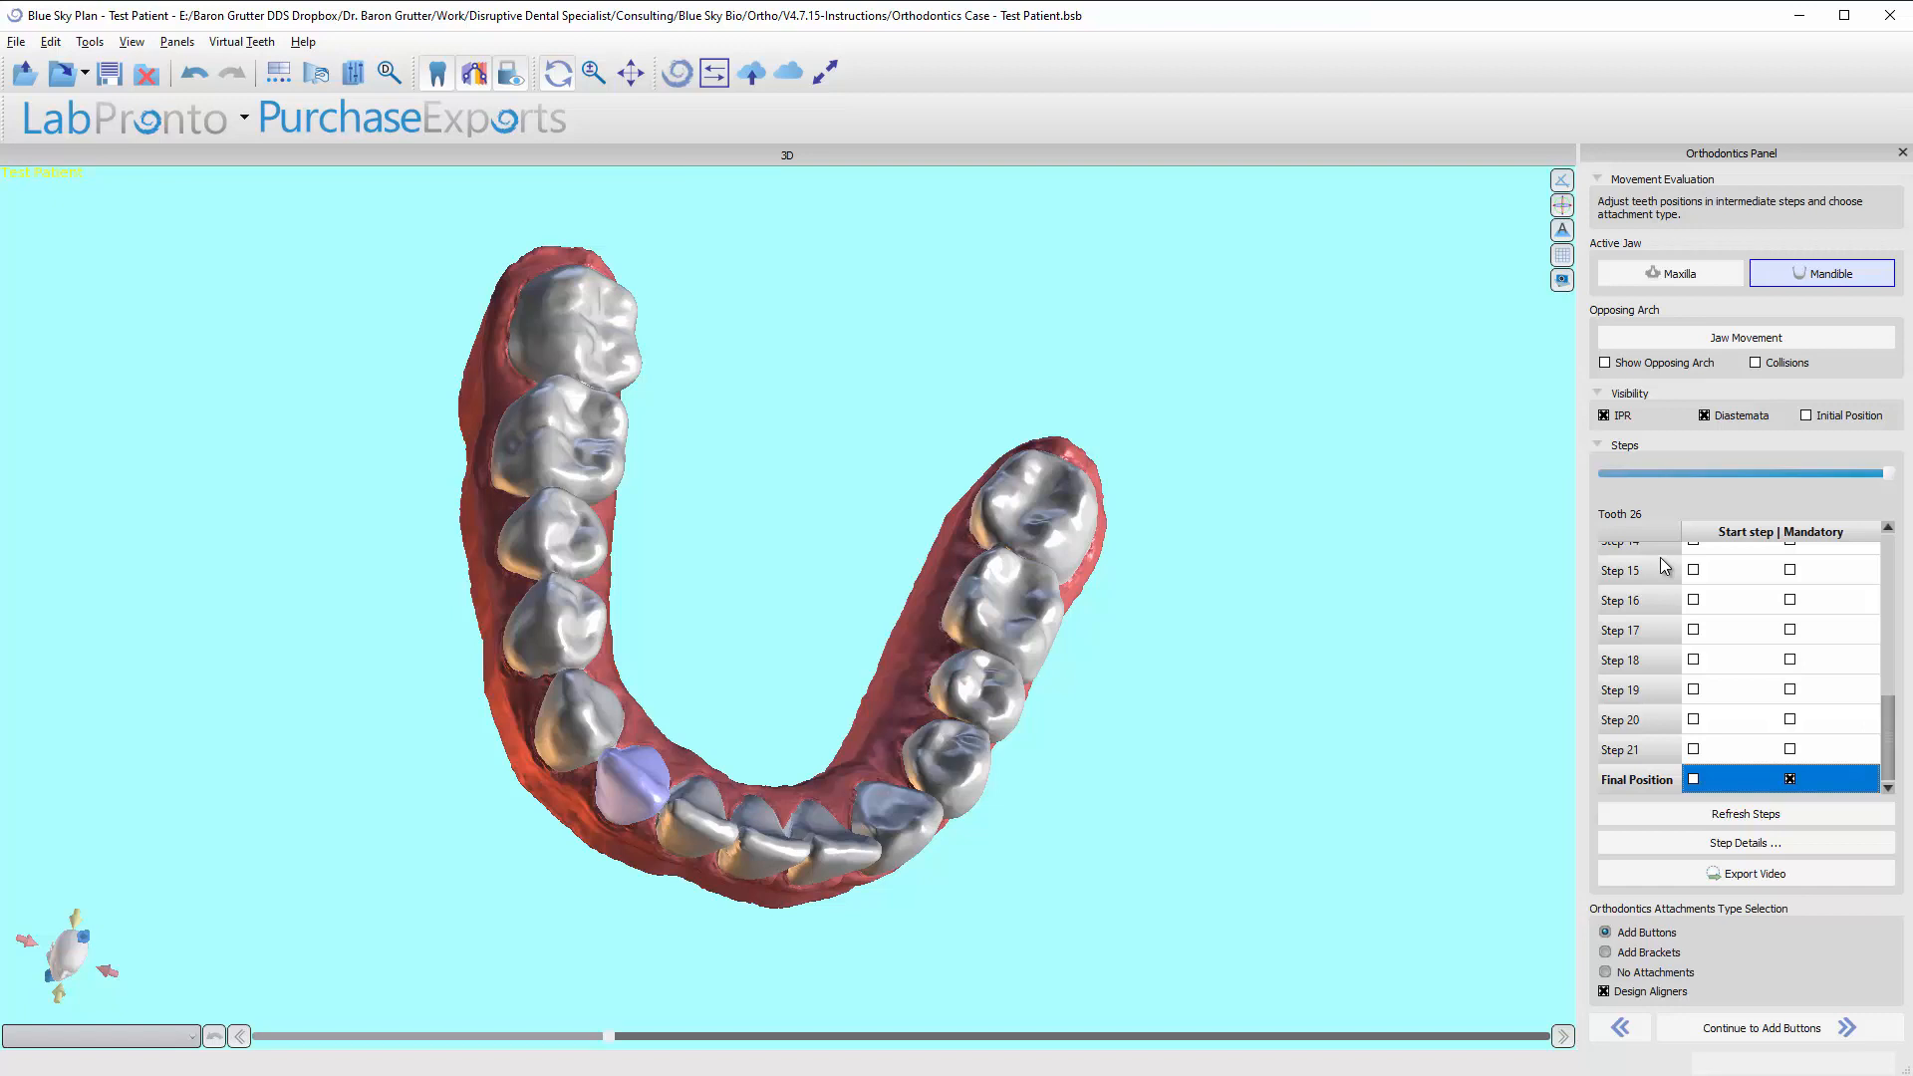
key("Up")
key("Up")
key("Up")
key("Up")
key("Up")
key("Up")
key("Up")
key("Up")
key("Up")
key("Up")
key("Up")
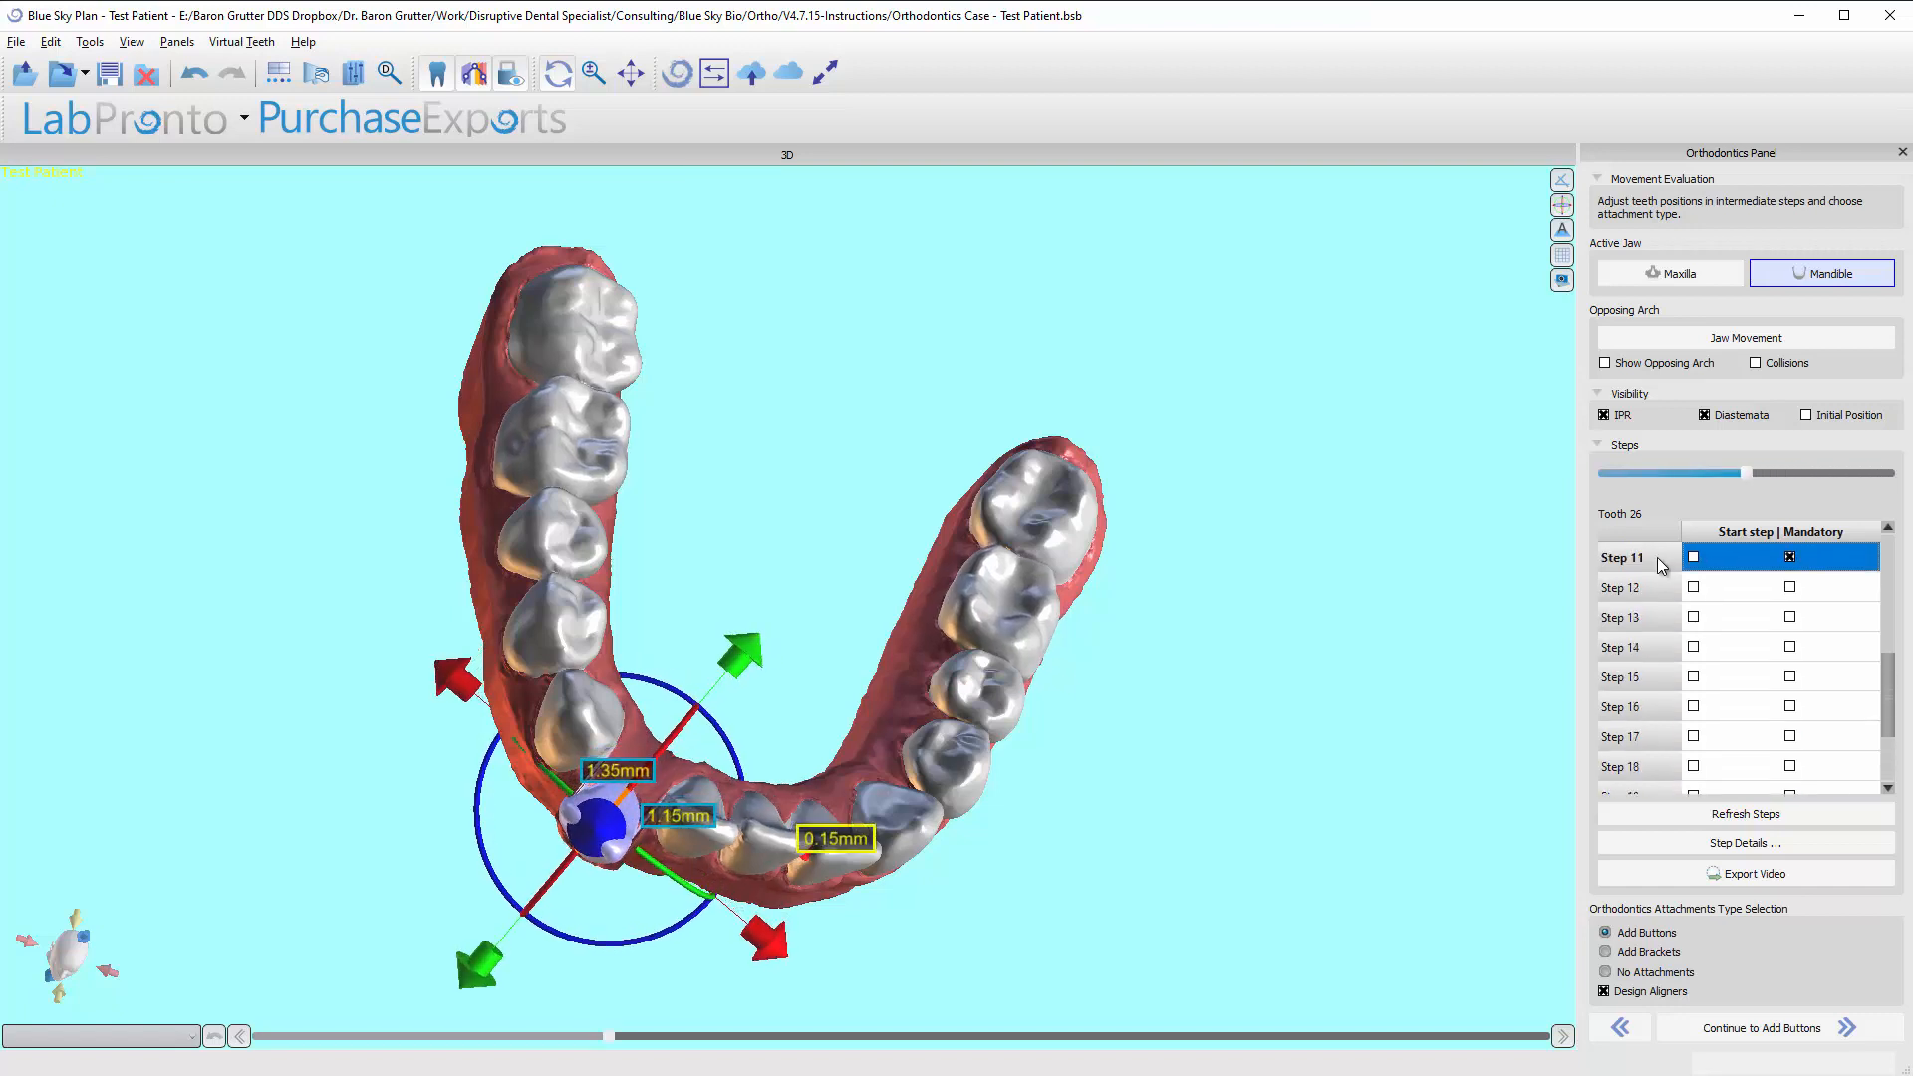
At Step 1, move tooth 22 inward toward the tongue, to about 0.65 mm overlap with tooth 23, and refresh the steps.
left_click(923, 840)
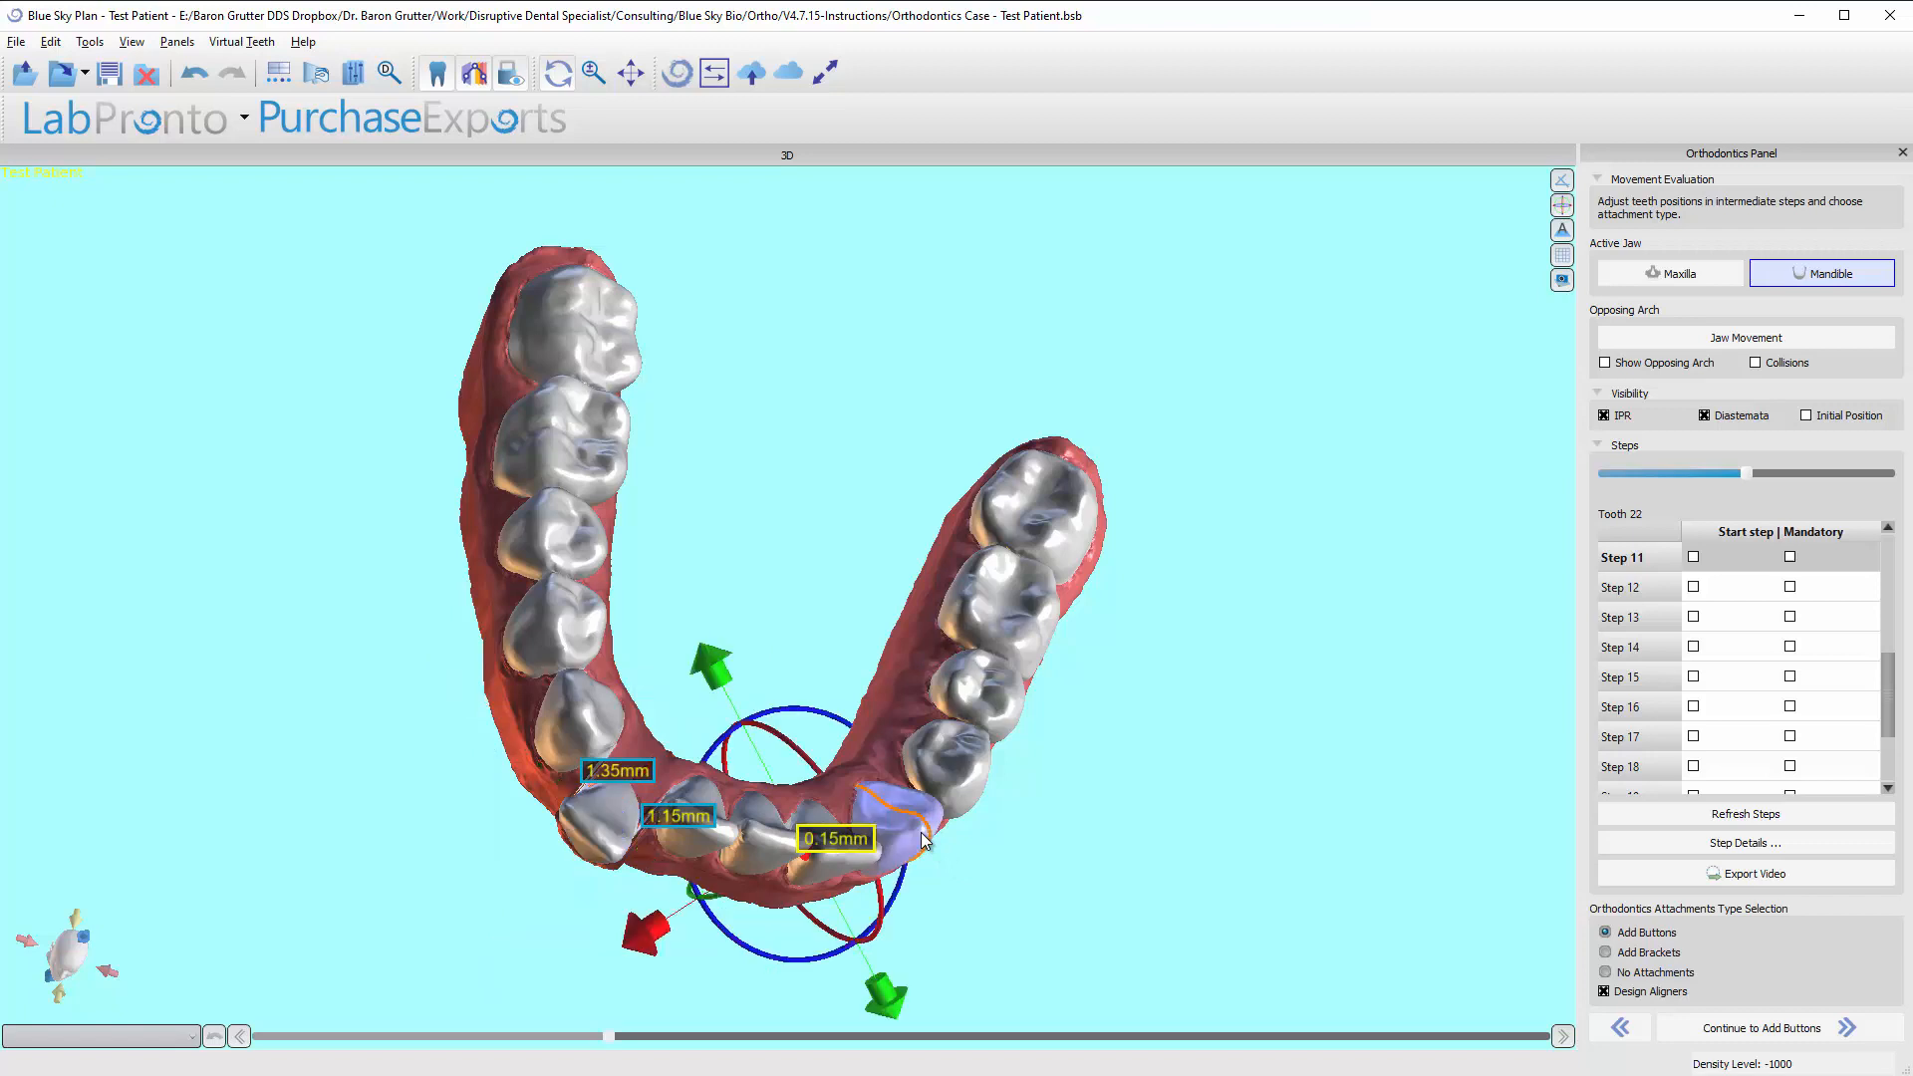
scroll(1717, 679, "up", 4)
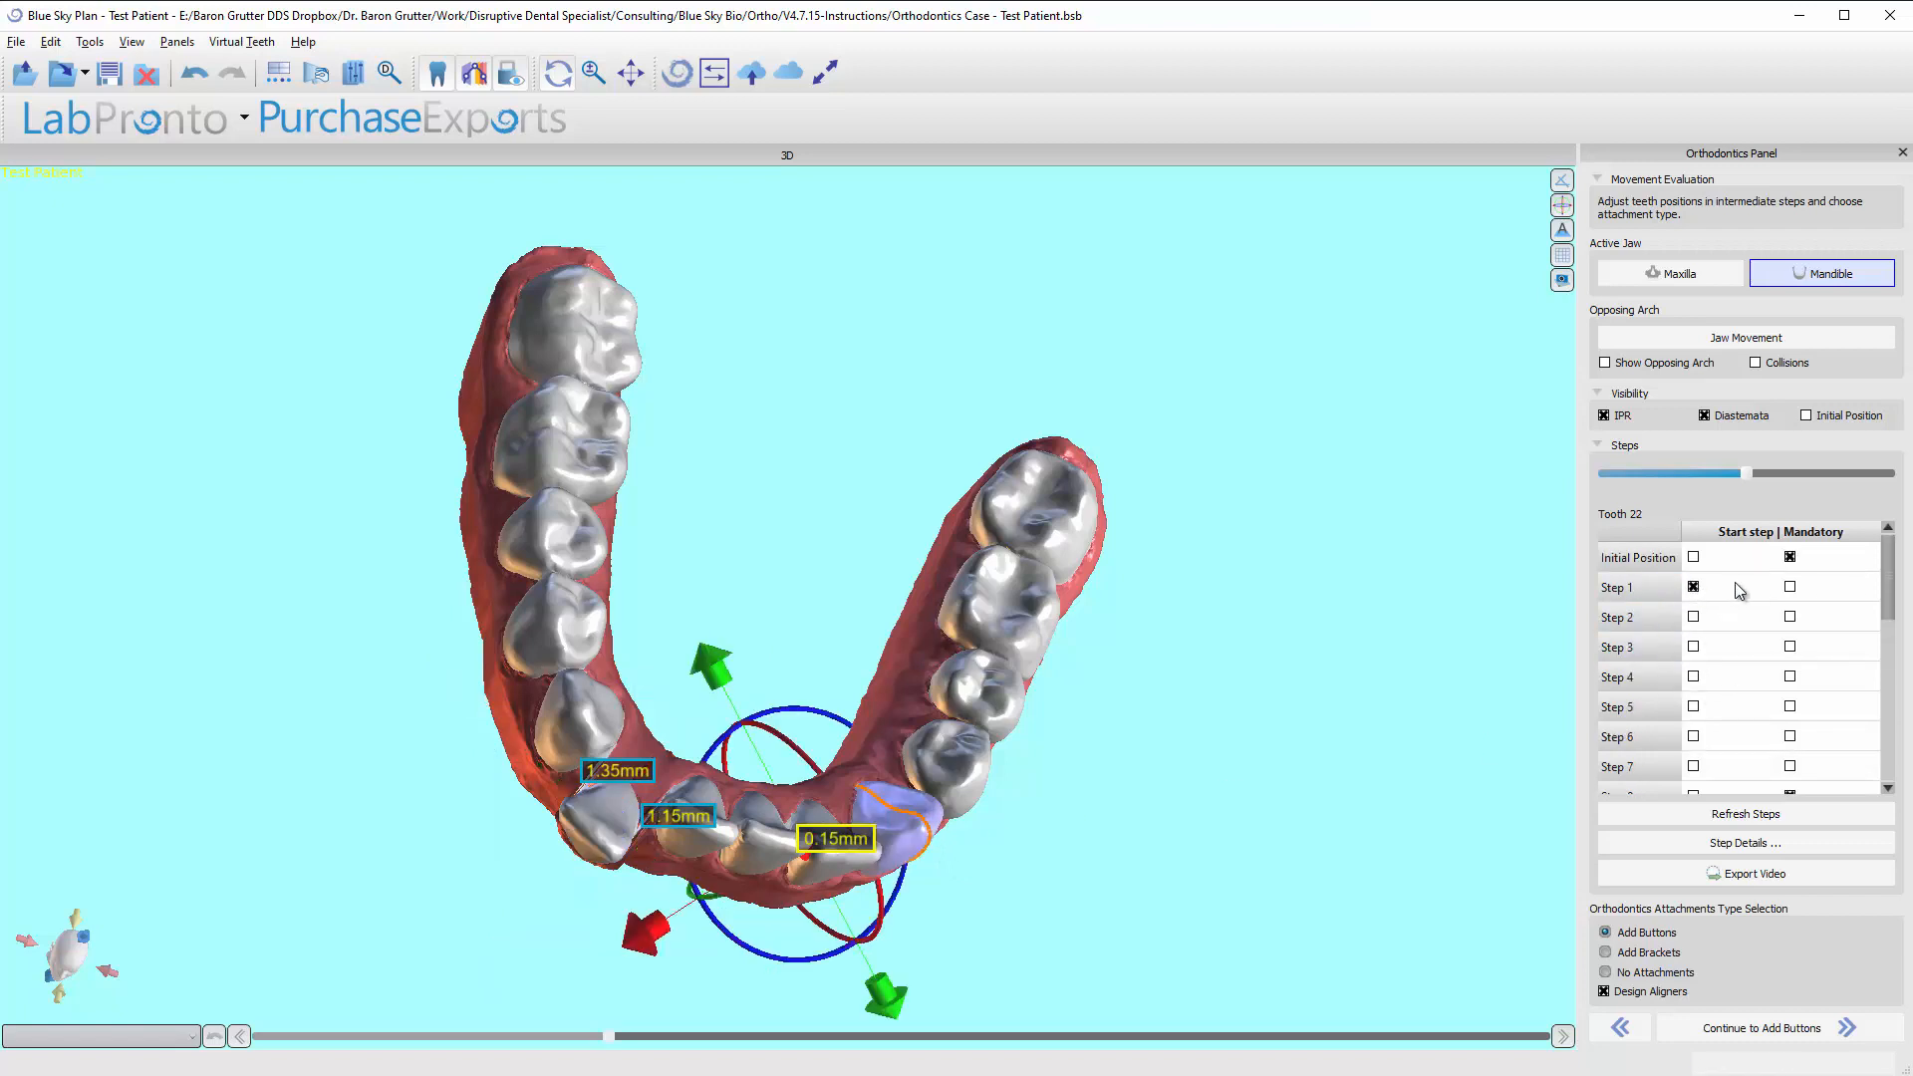
left_click(1626, 589)
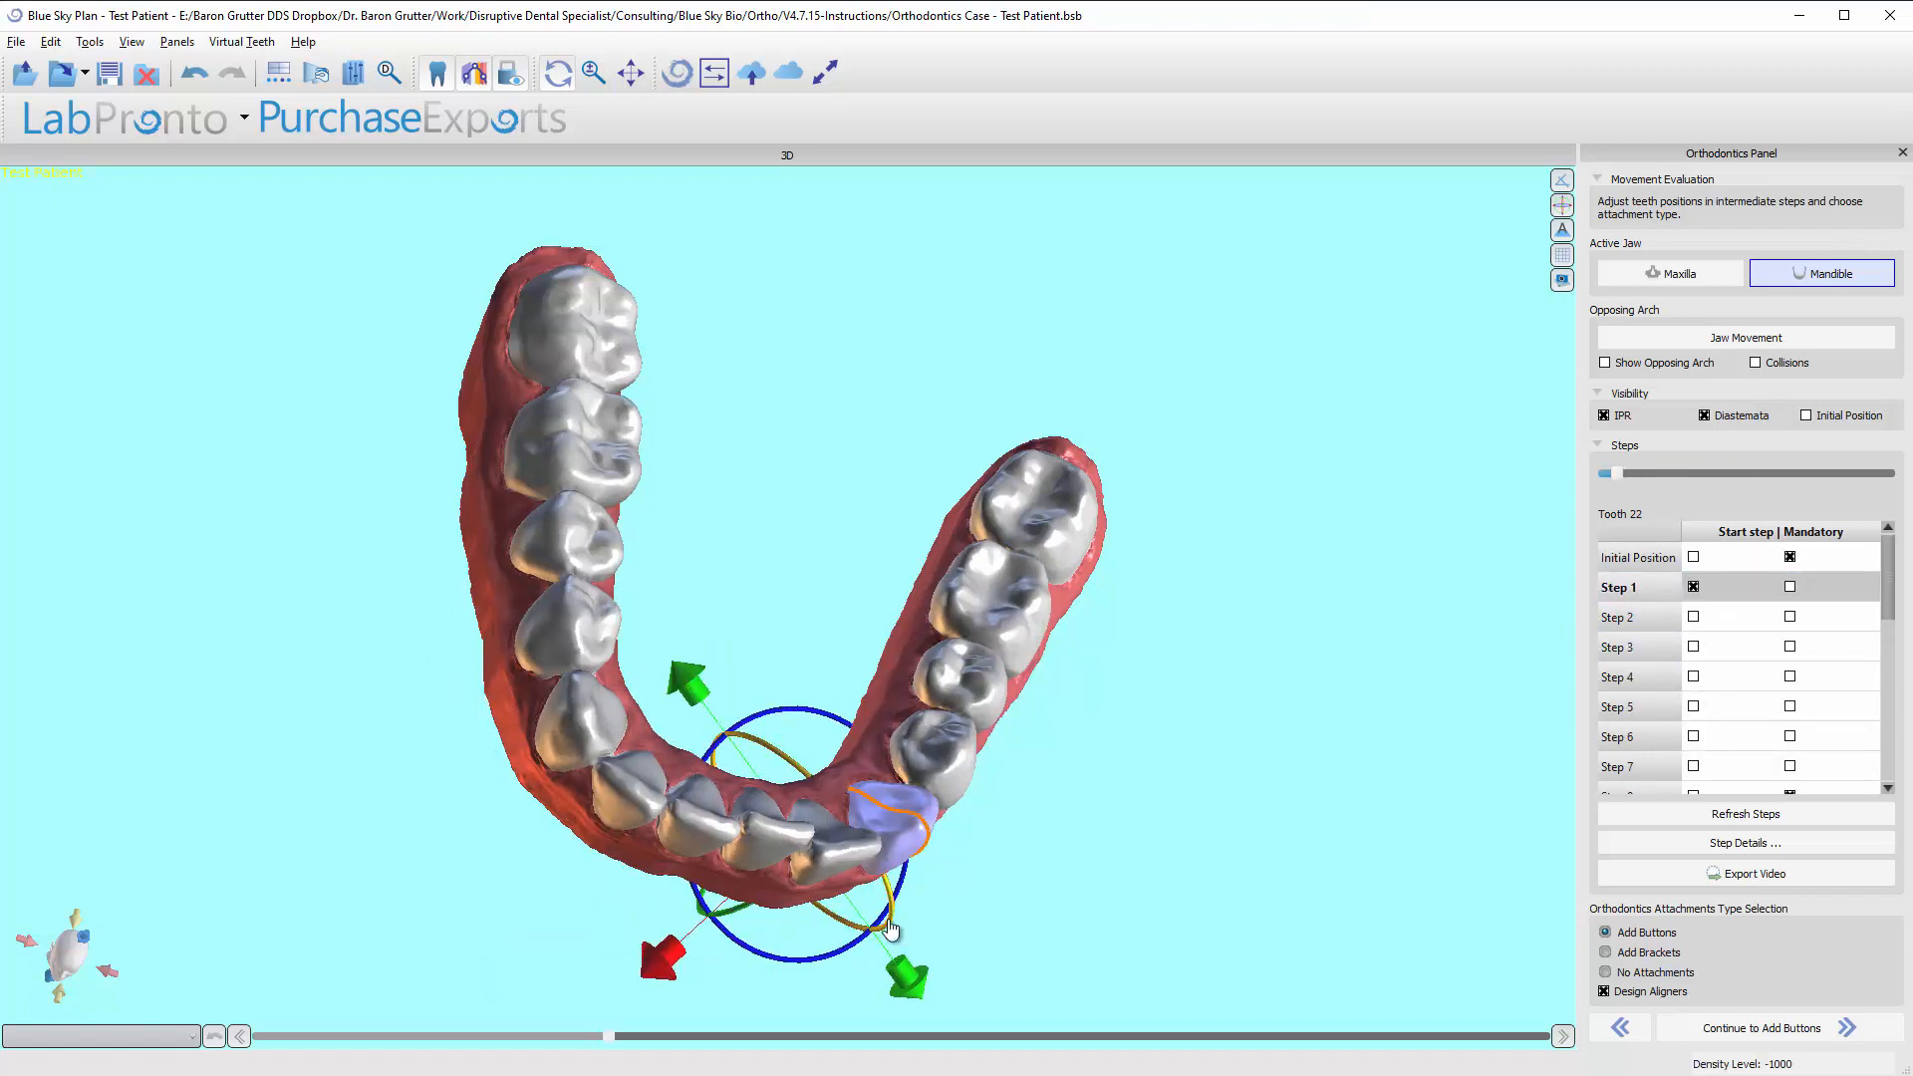
left_click_drag(713, 759, 690, 787)
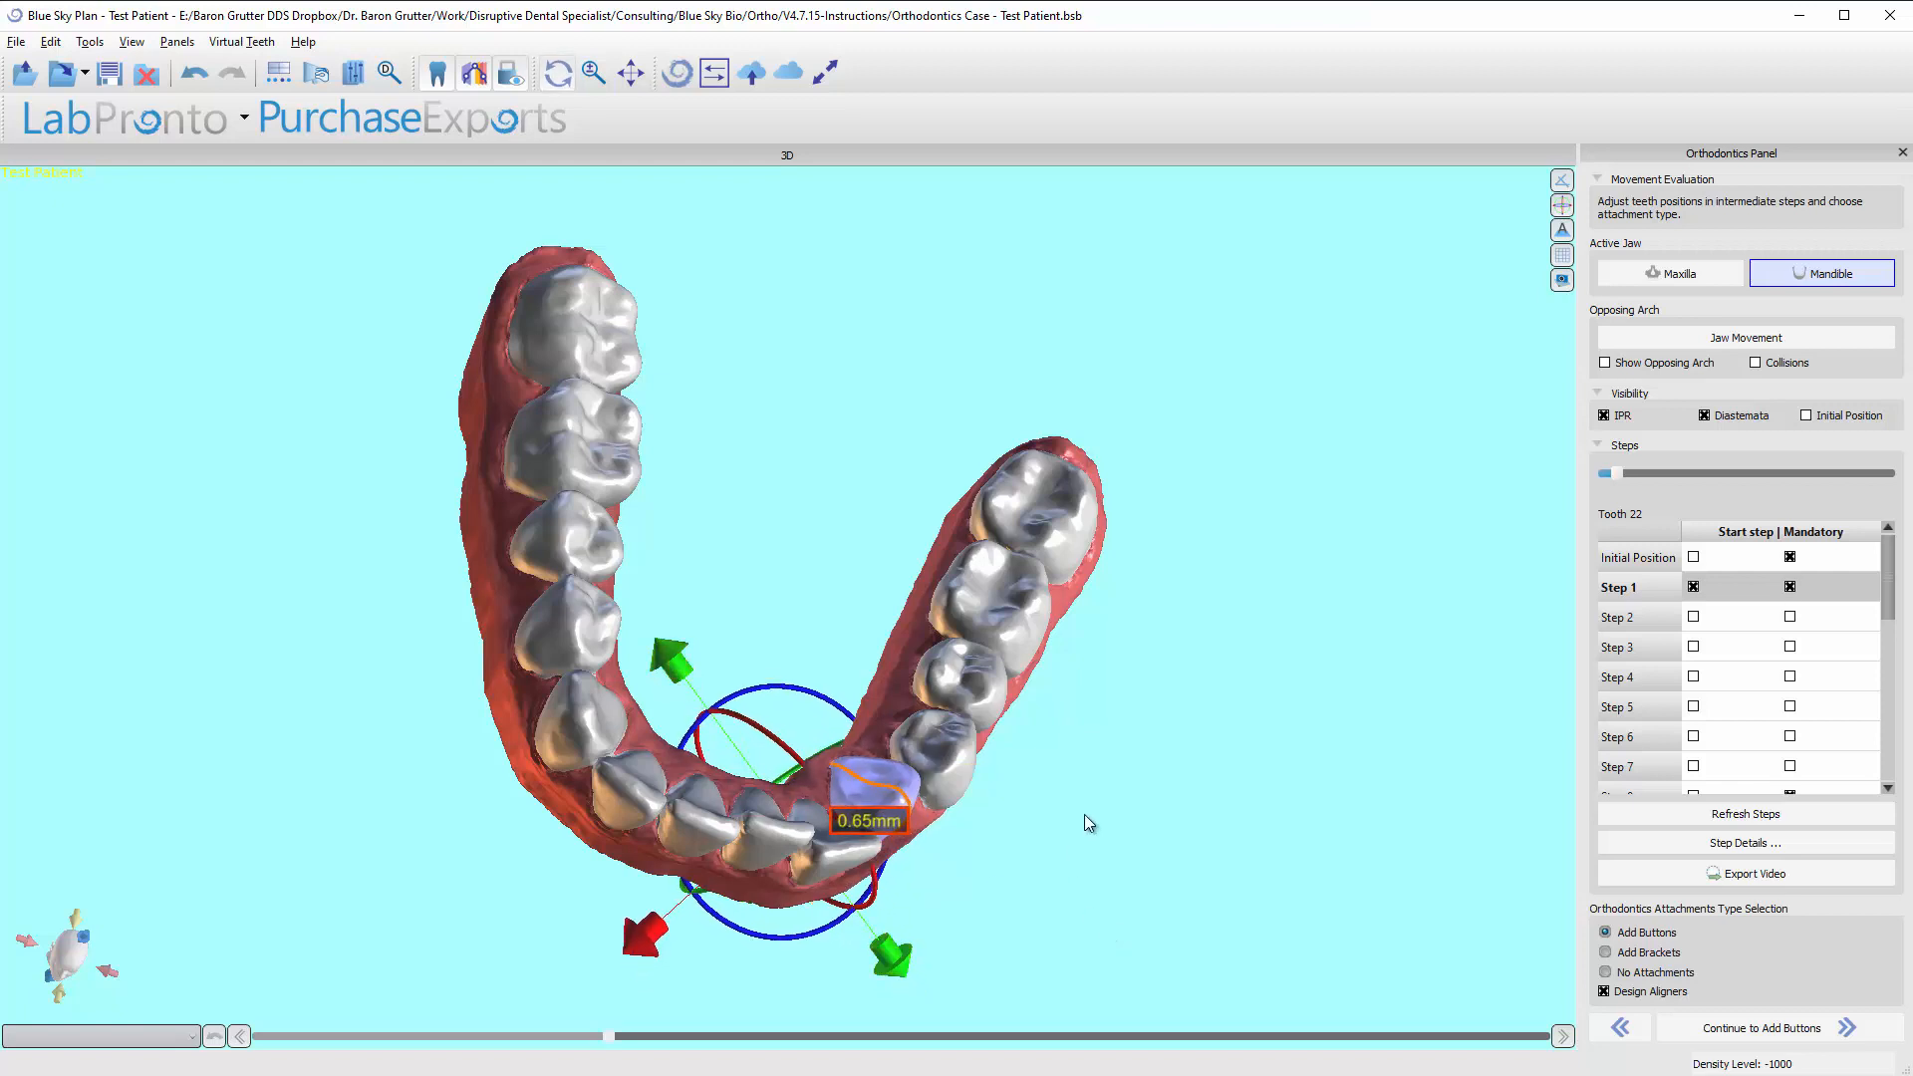
left_click(1750, 817)
Follow tooth 22's recalculated movement from the initial position through Steps 6 and 37 to the Final Position.
key("Left")
key("Right")
key("Right")
key("Right")
key("Right")
key("Right")
key("Right")
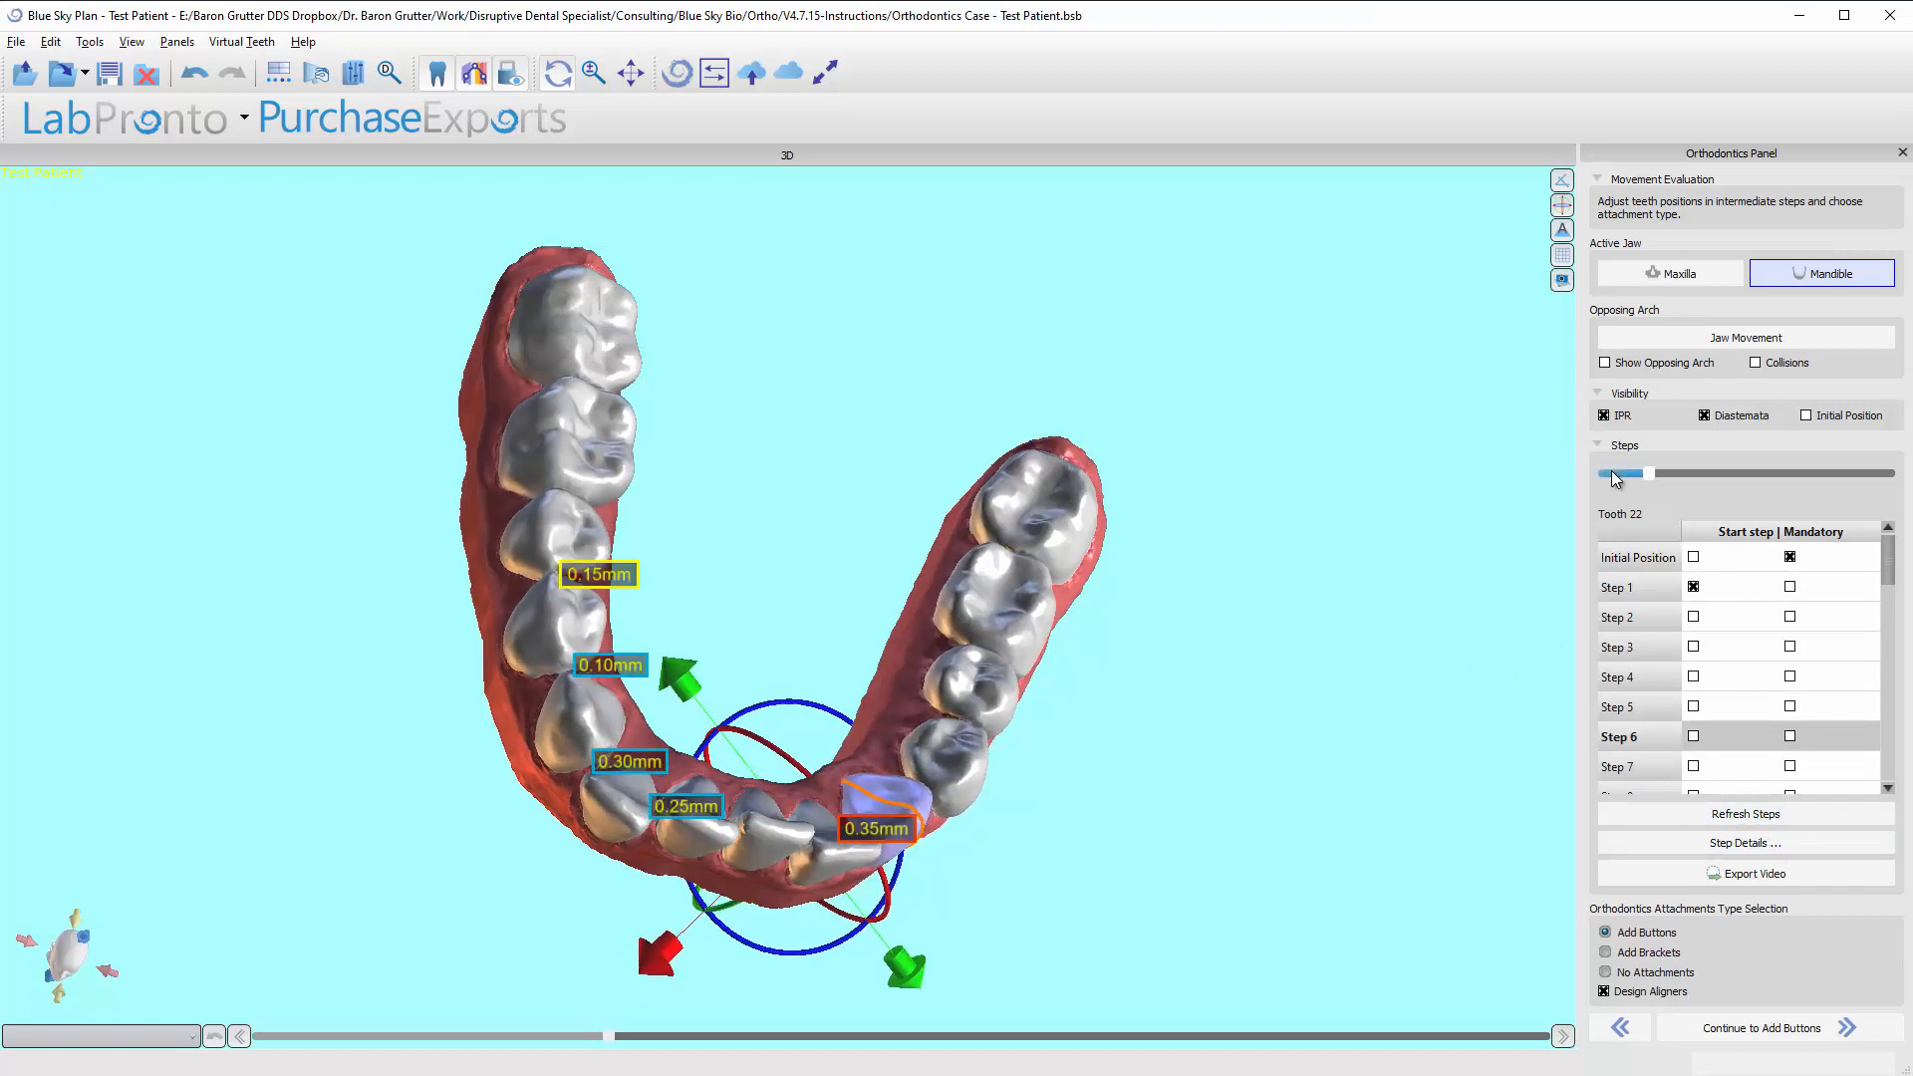
key("Right")
key("Right")
key("Right")
key("Right")
key("Right")
key("Right")
key("Right")
key("Right")
key("Right")
key("Right")
key("Right")
key("Right")
key("Right")
key("Right")
key("Right")
key("Right")
key("Right")
key("Right")
key("Right")
key("Right")
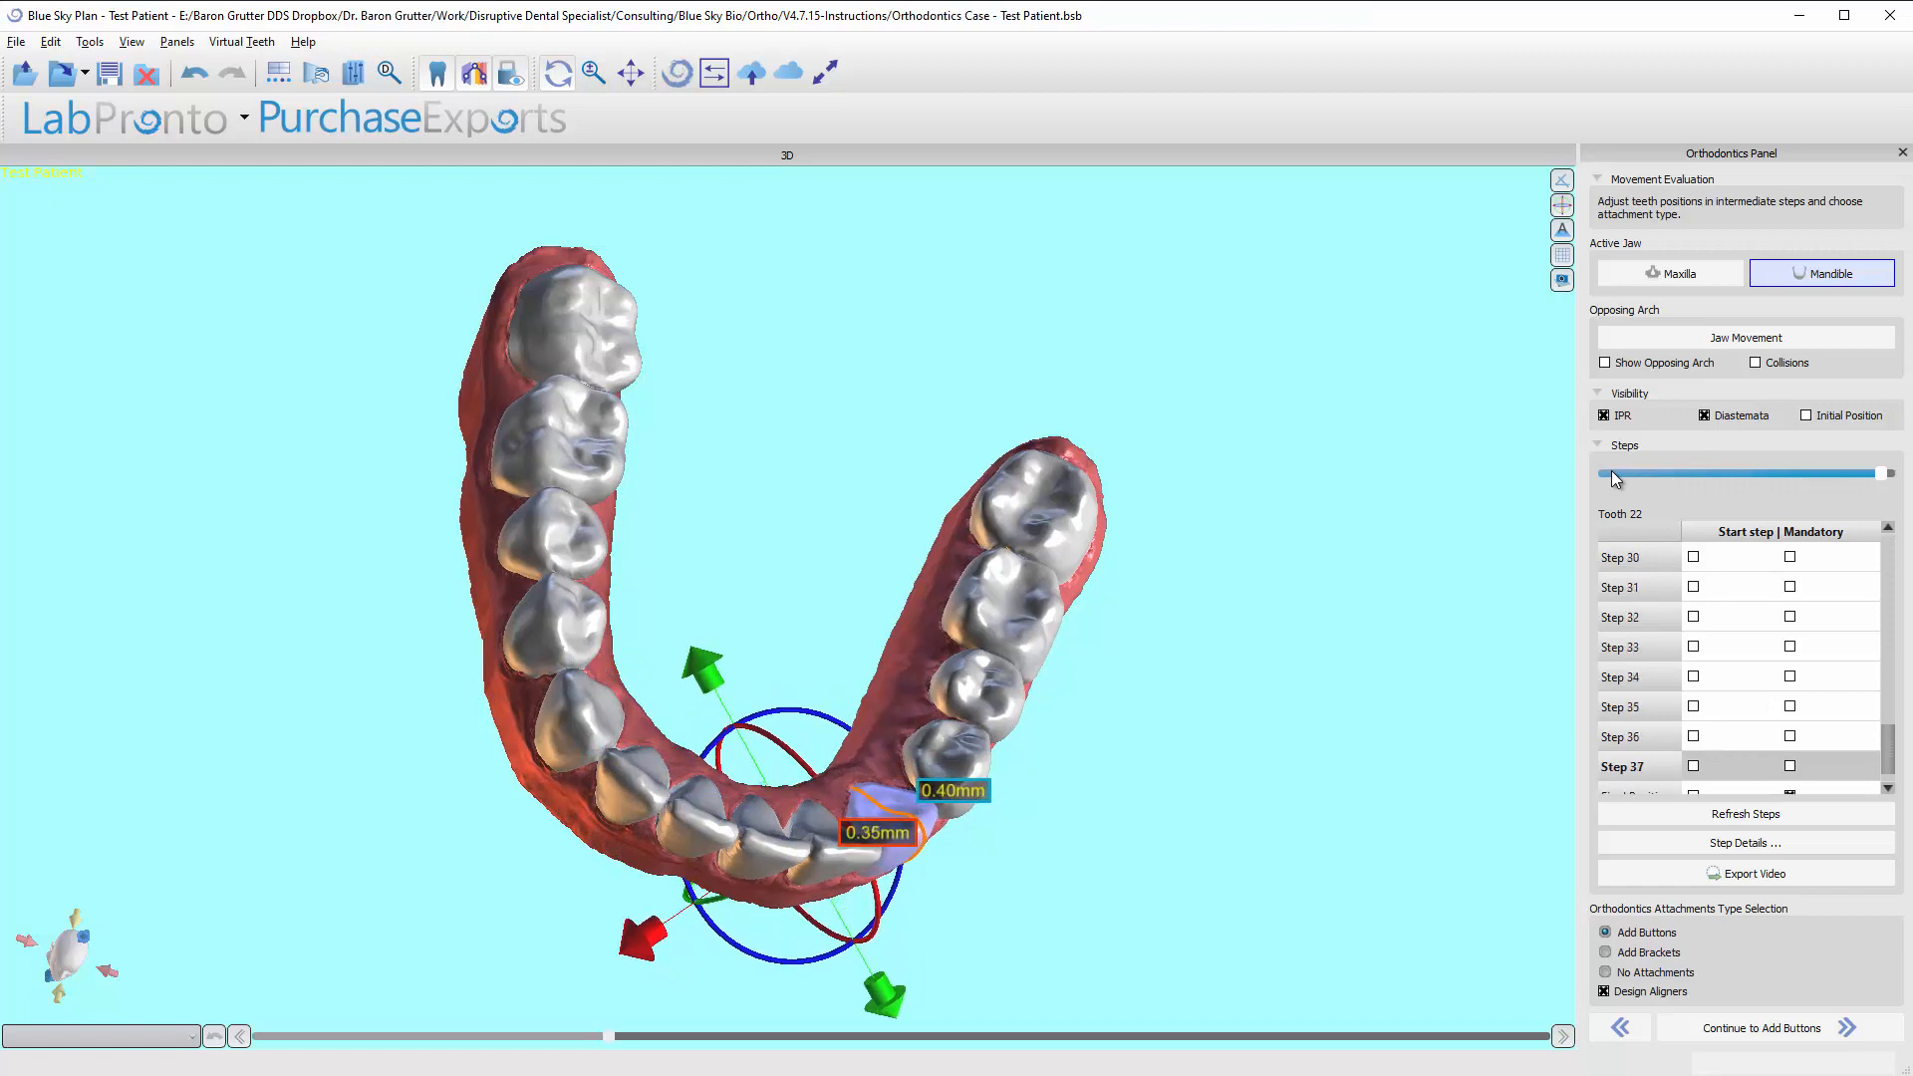
key("Right")
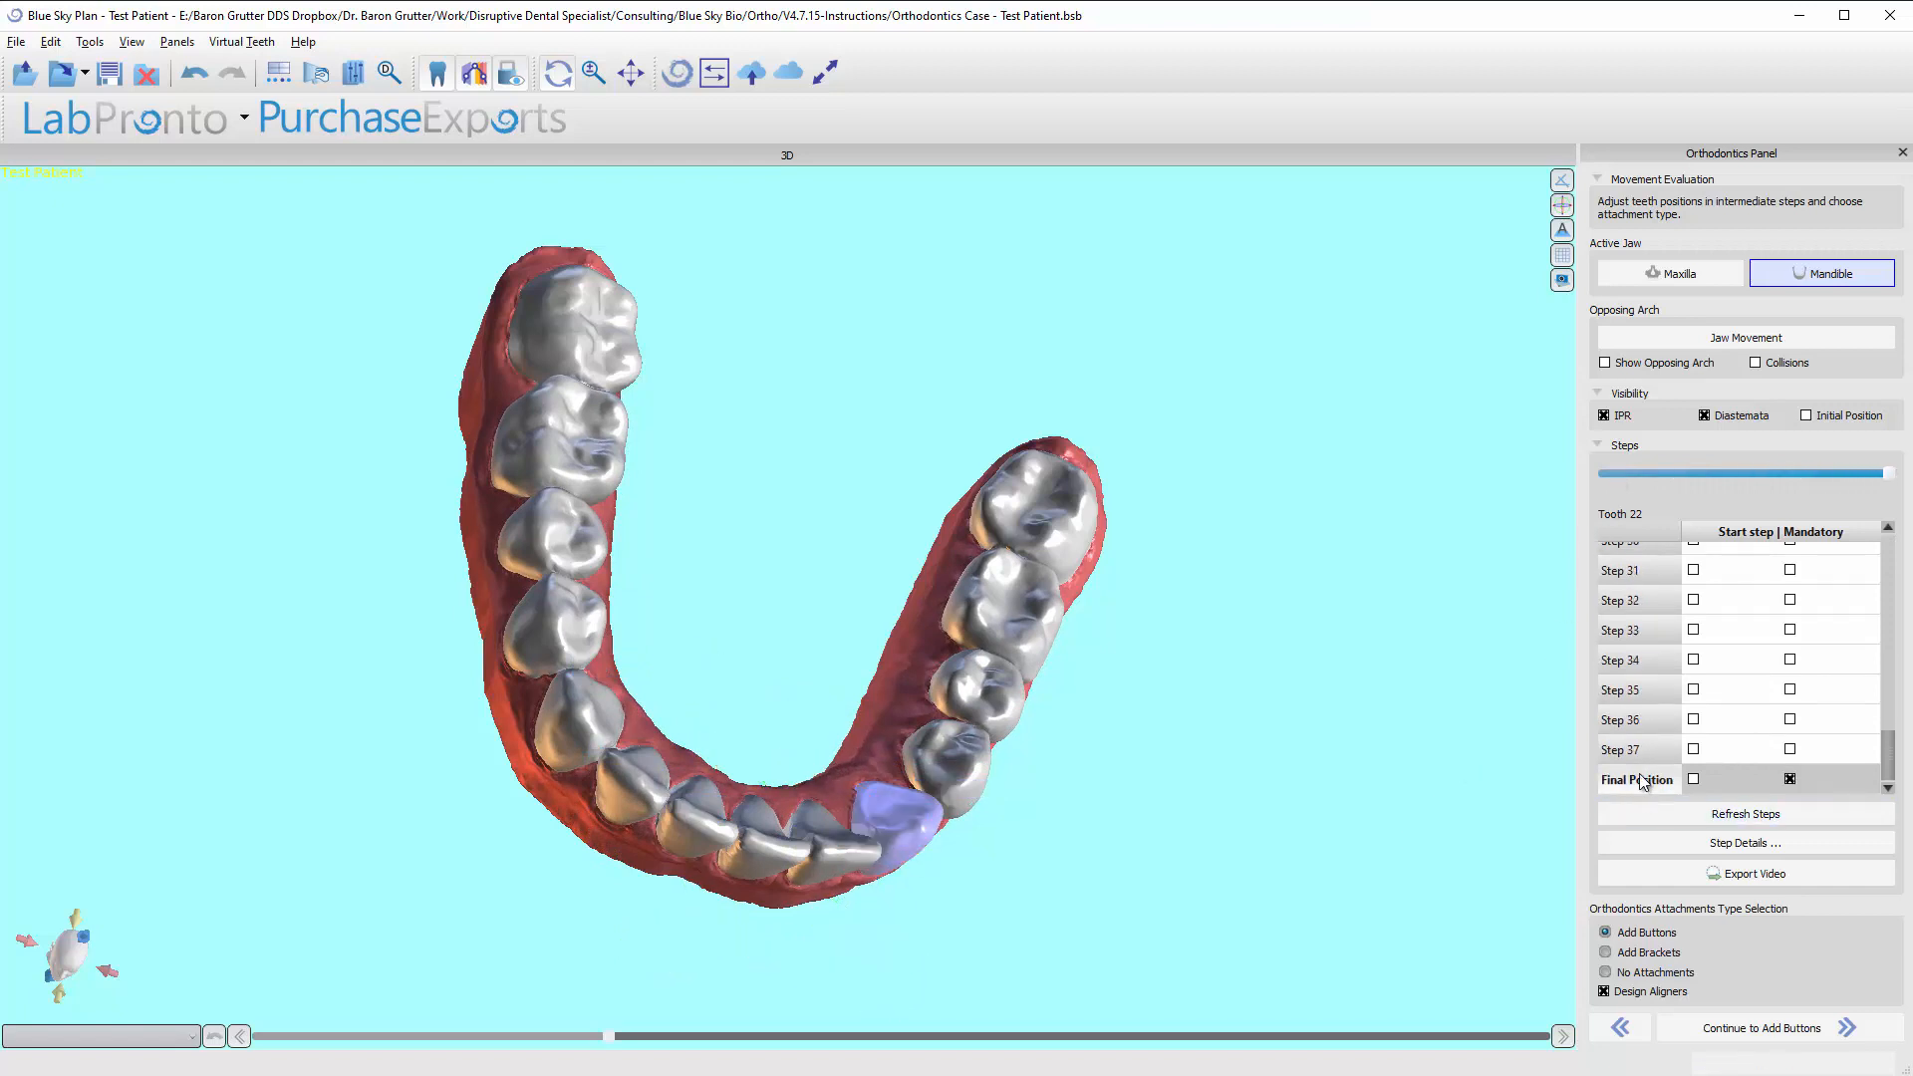
Inspect the final mandibular arch from a more occlusal angle and go back to the Tooth Alignment stage.
left_click_drag(833, 596, 757, 629)
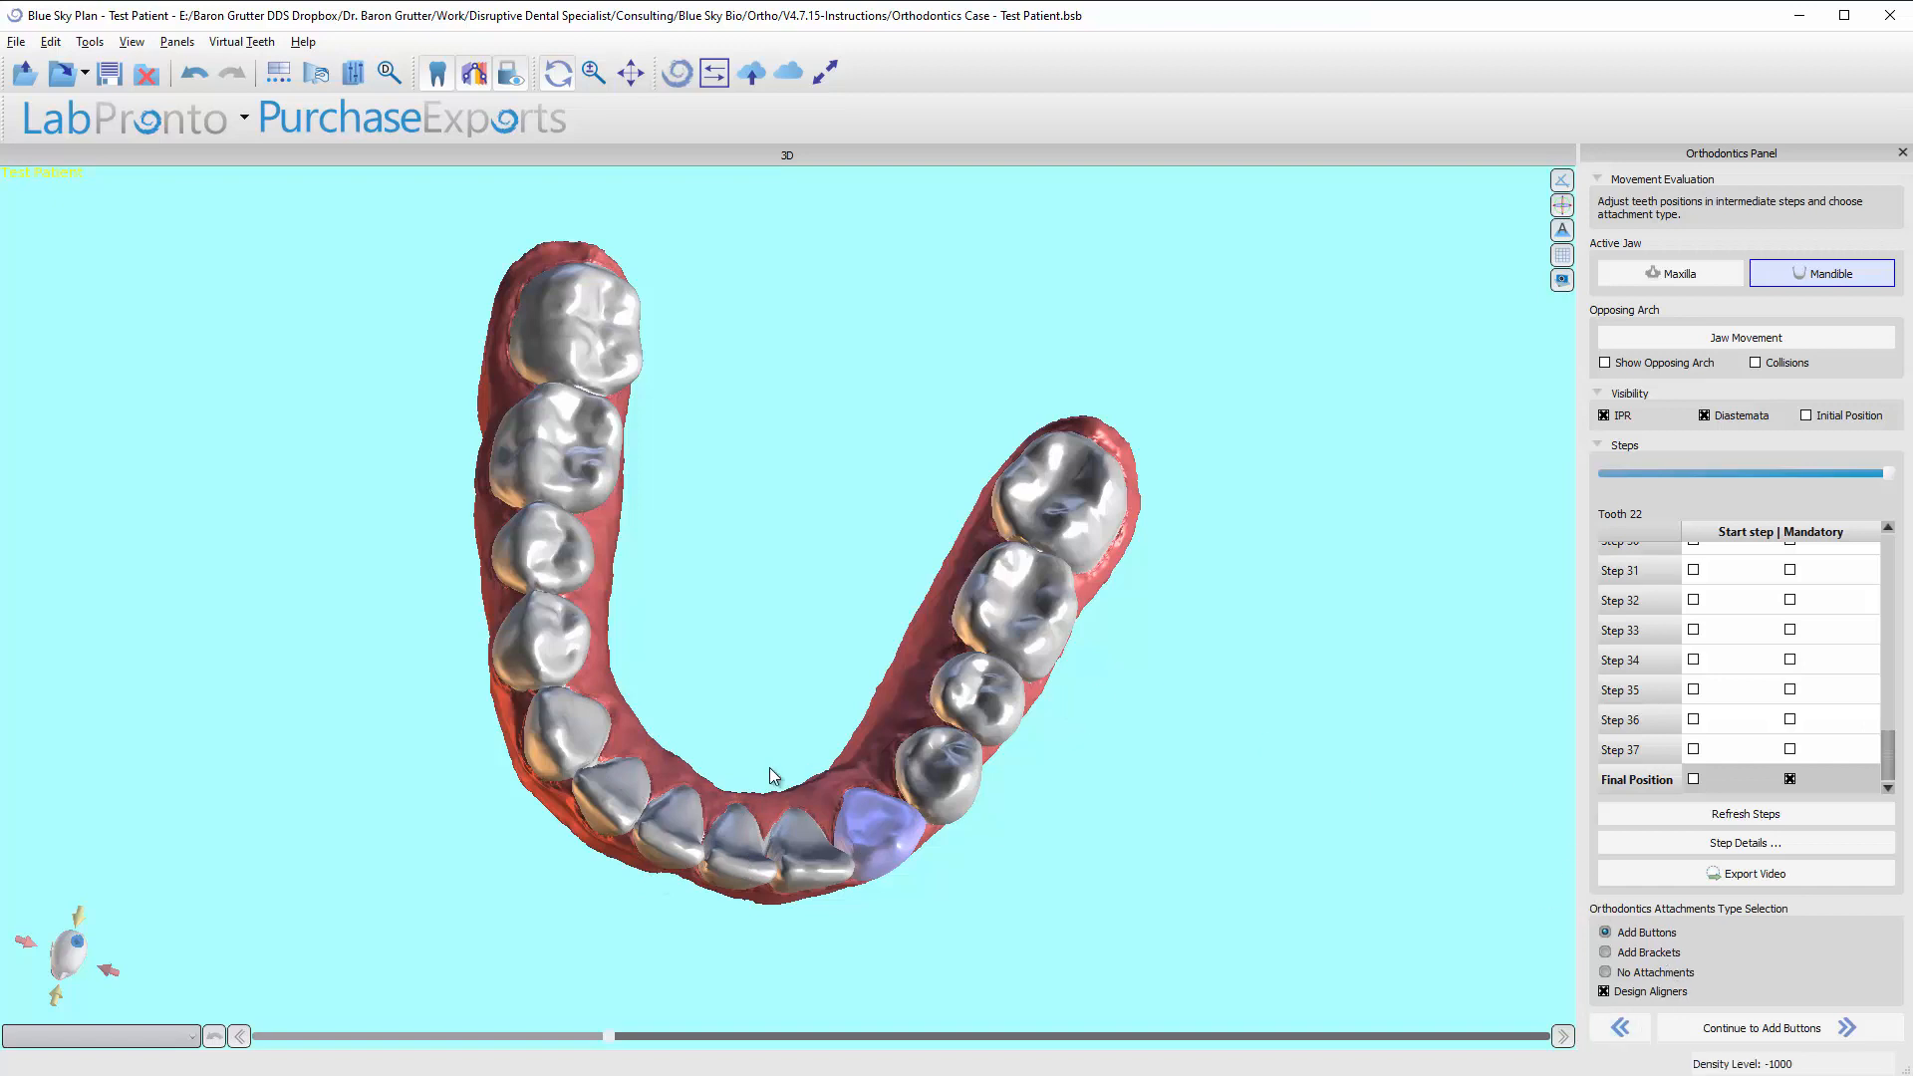
left_click(1623, 1029)
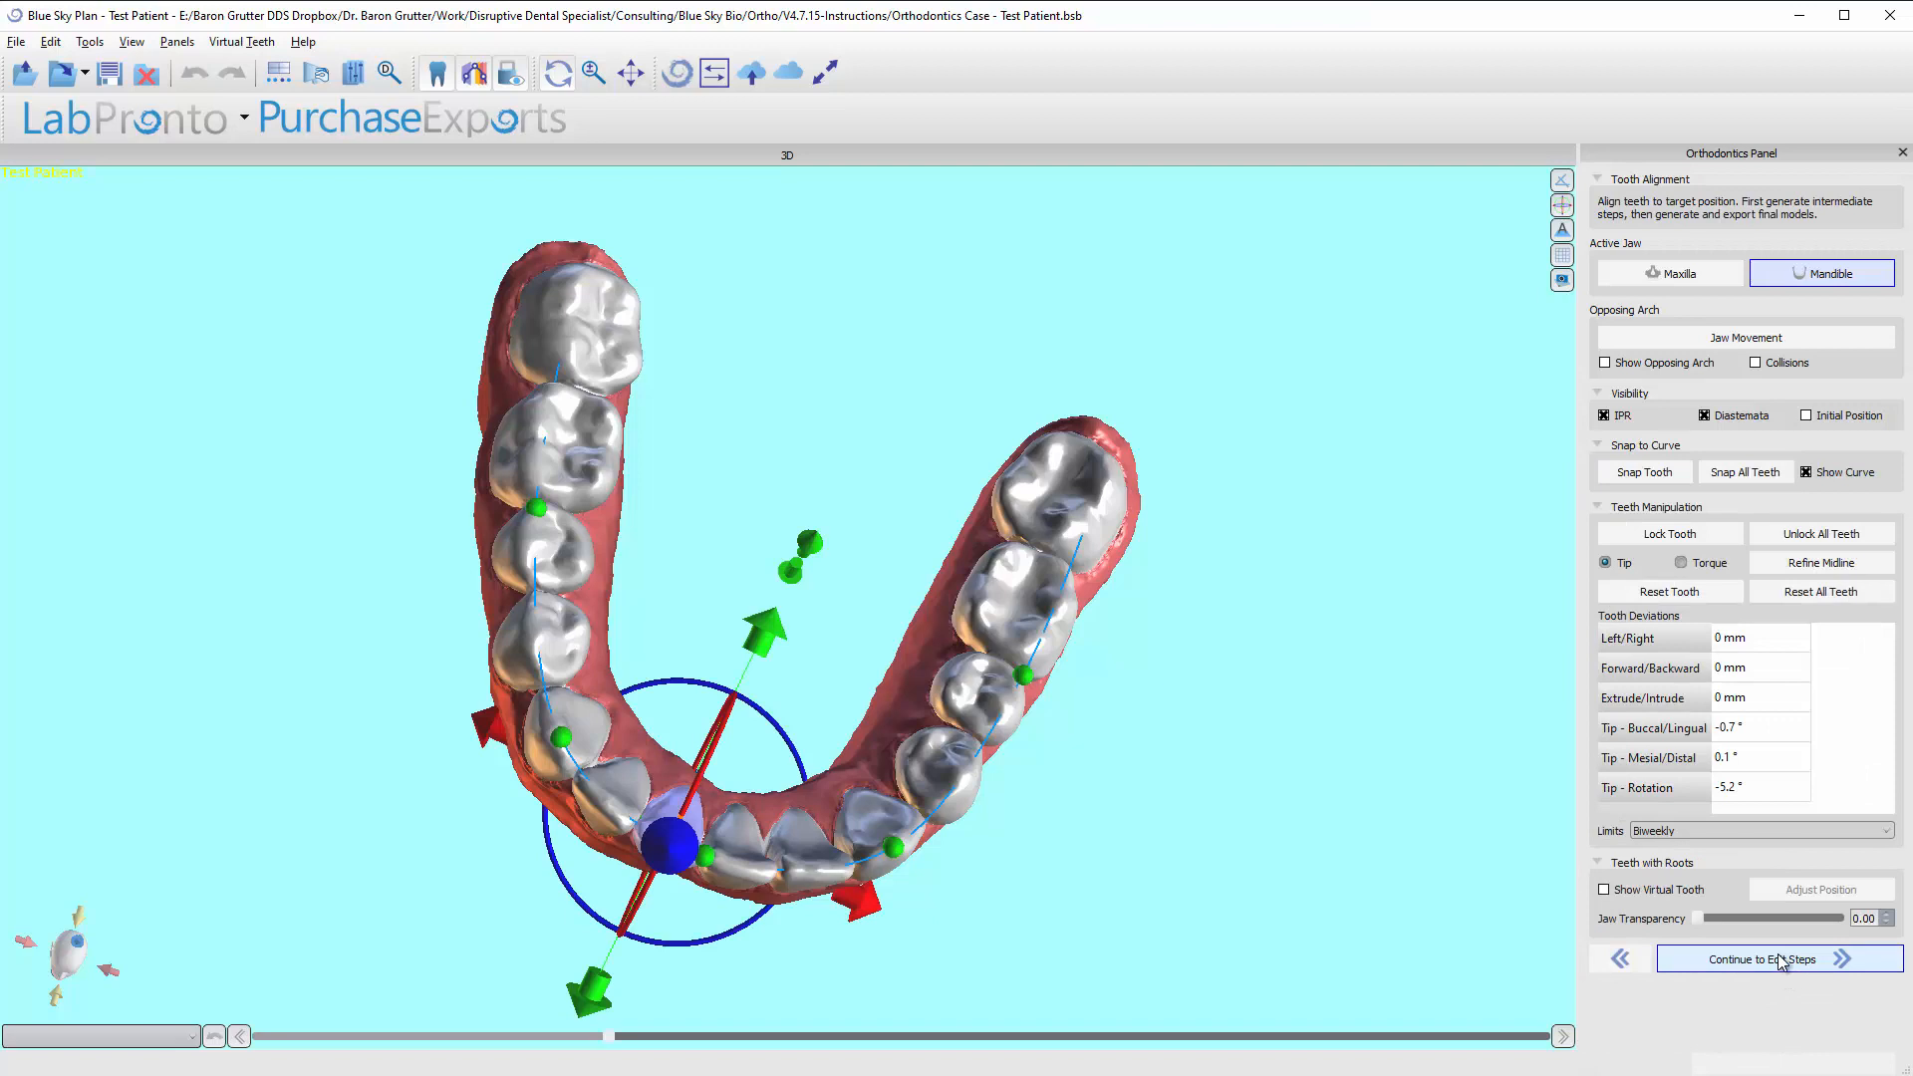
Continue from Tooth Alignment to Movement Evaluation and look through the mandibular step list for tooth 25.
left_click(1780, 961)
scroll(1649, 747, "down", 2)
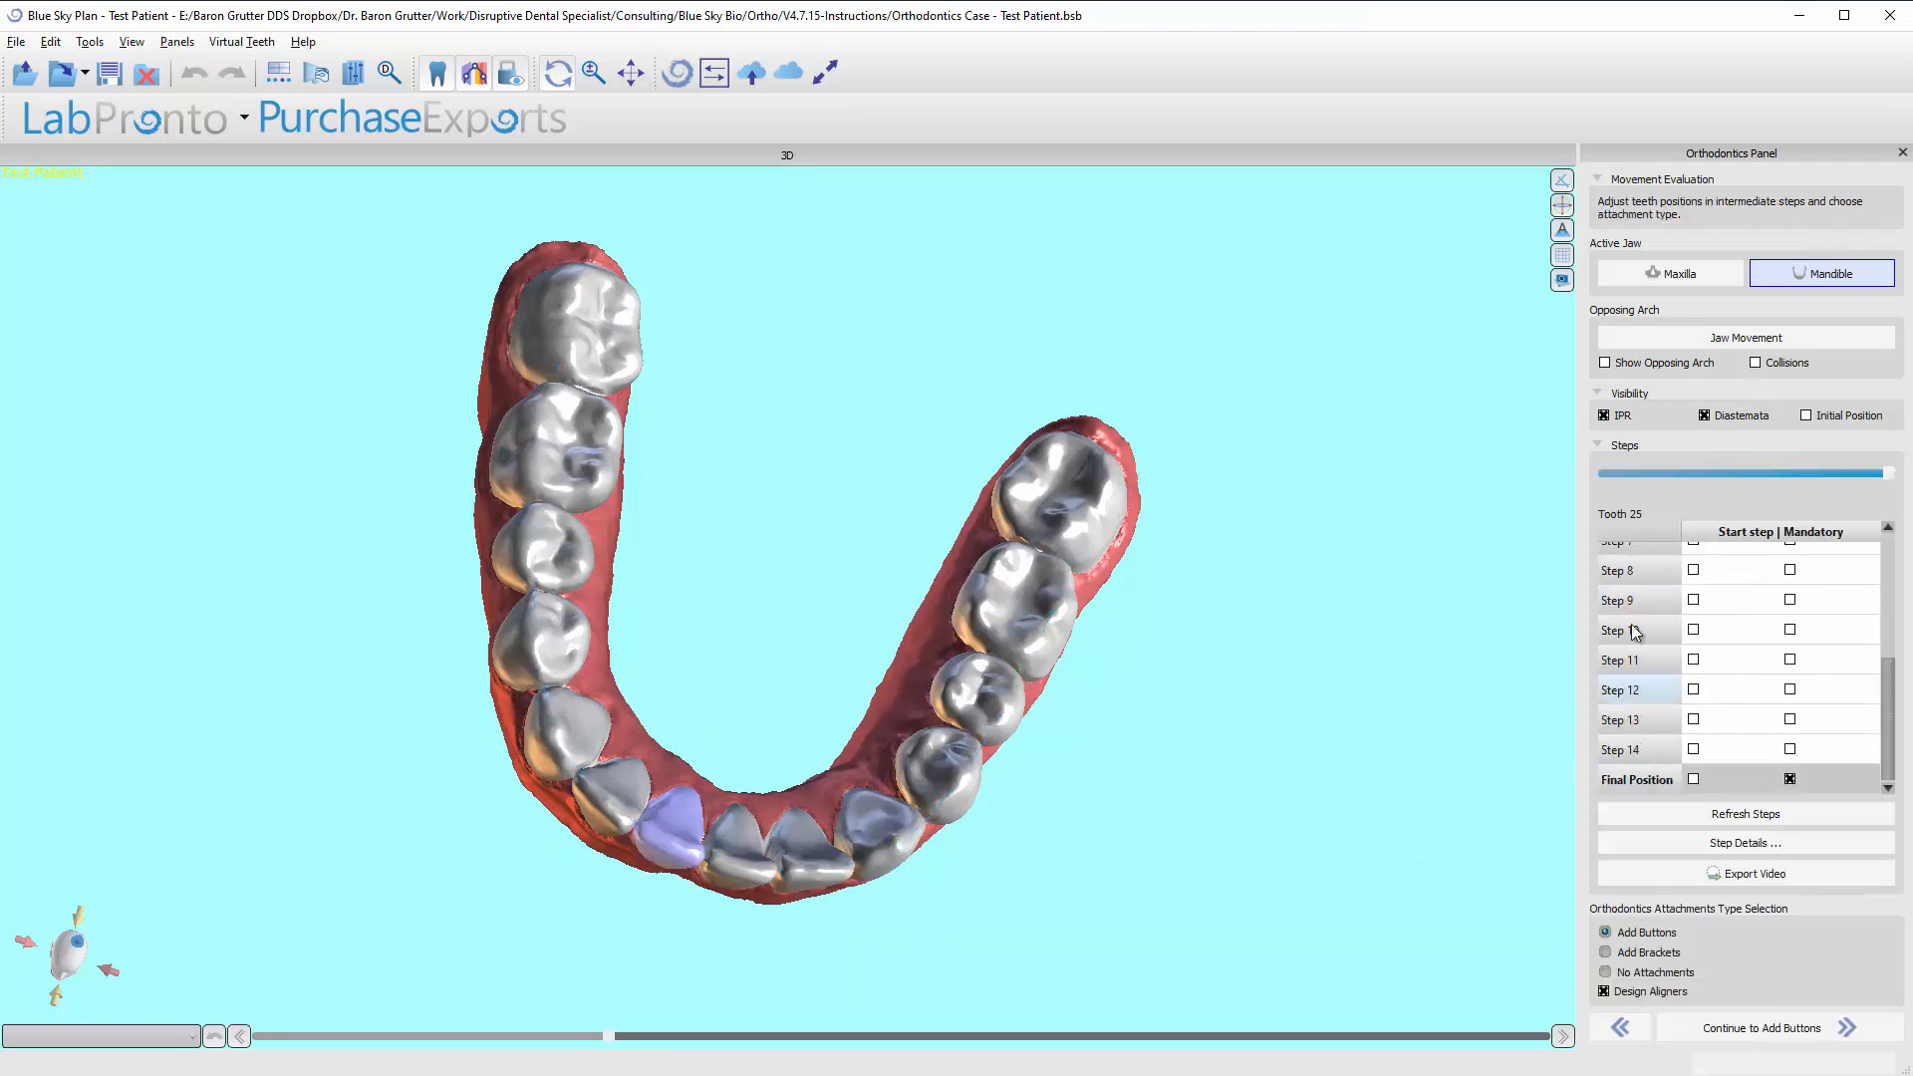
scroll(1624, 603, "up", 3)
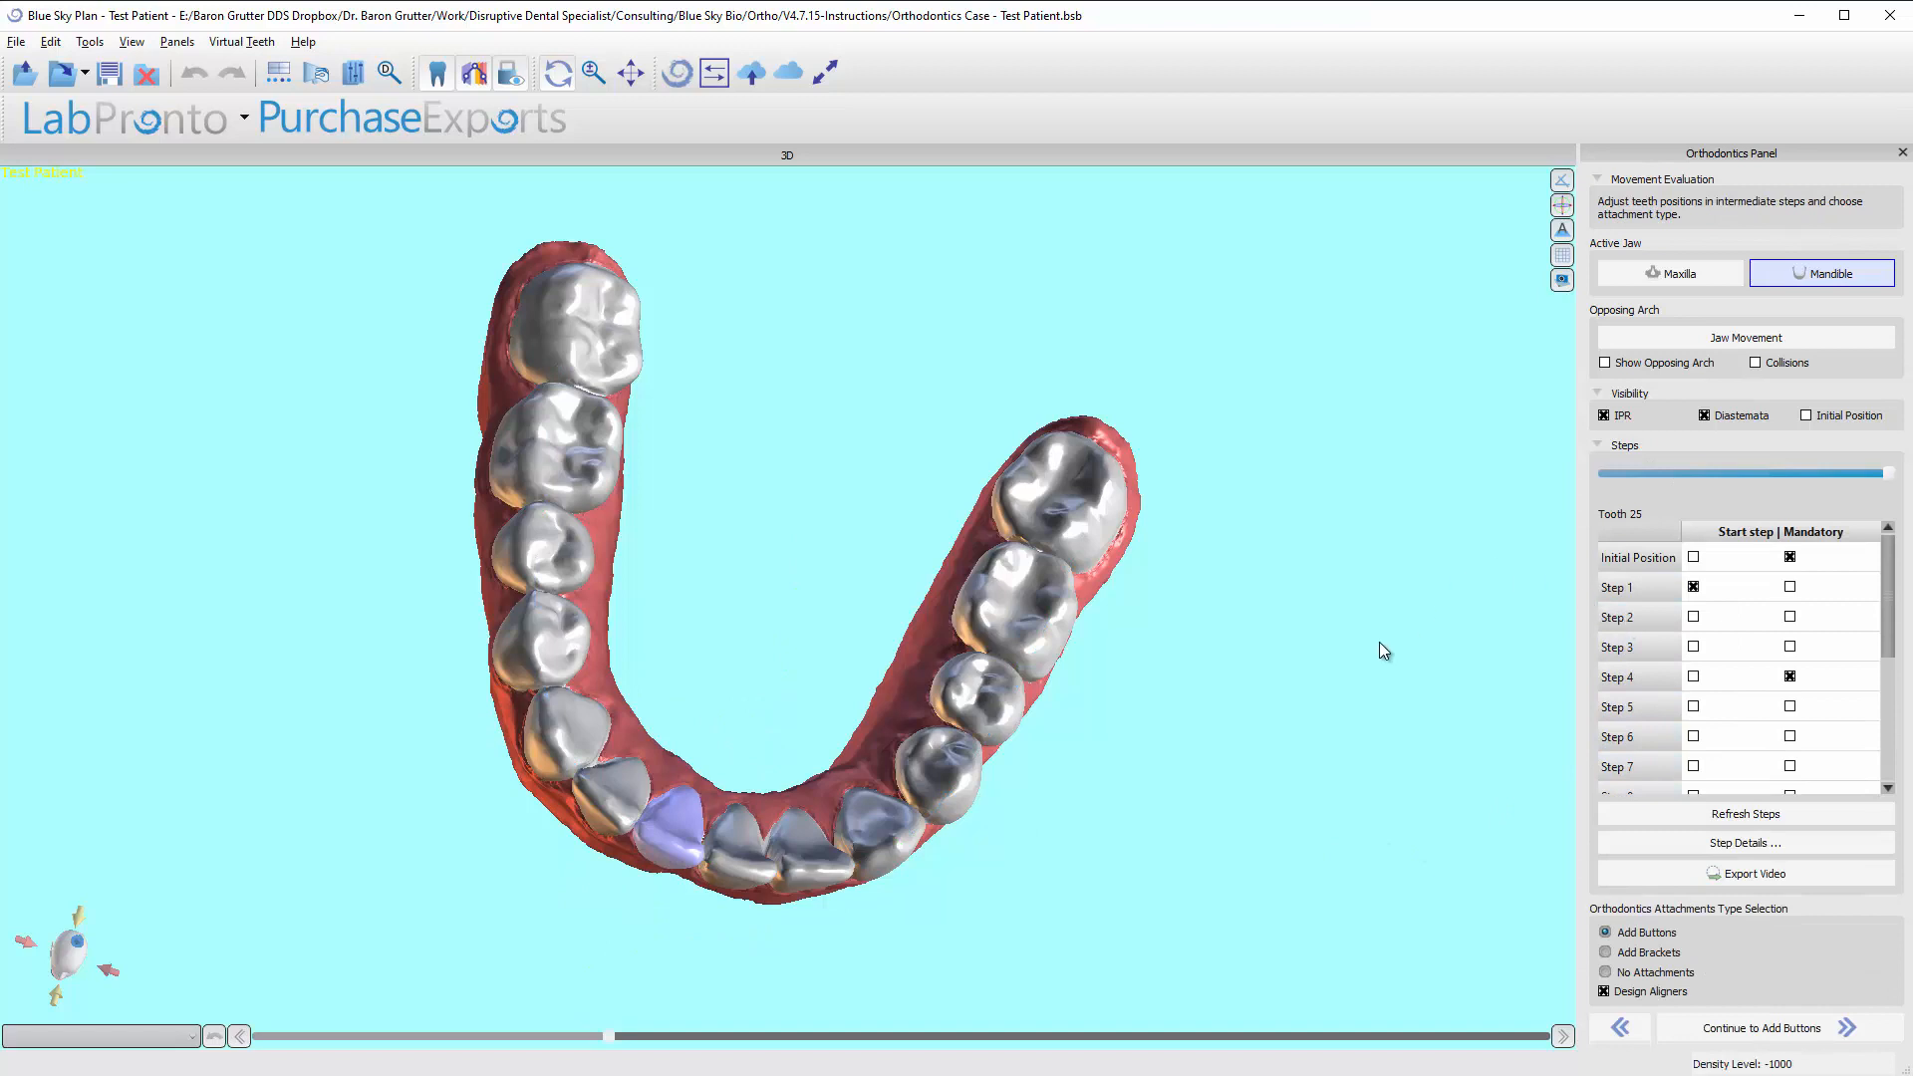
Make the maxilla active with the opposing arch hidden, and inspect its Initial Position from the occlusal and front sides.
left_click(1715, 277)
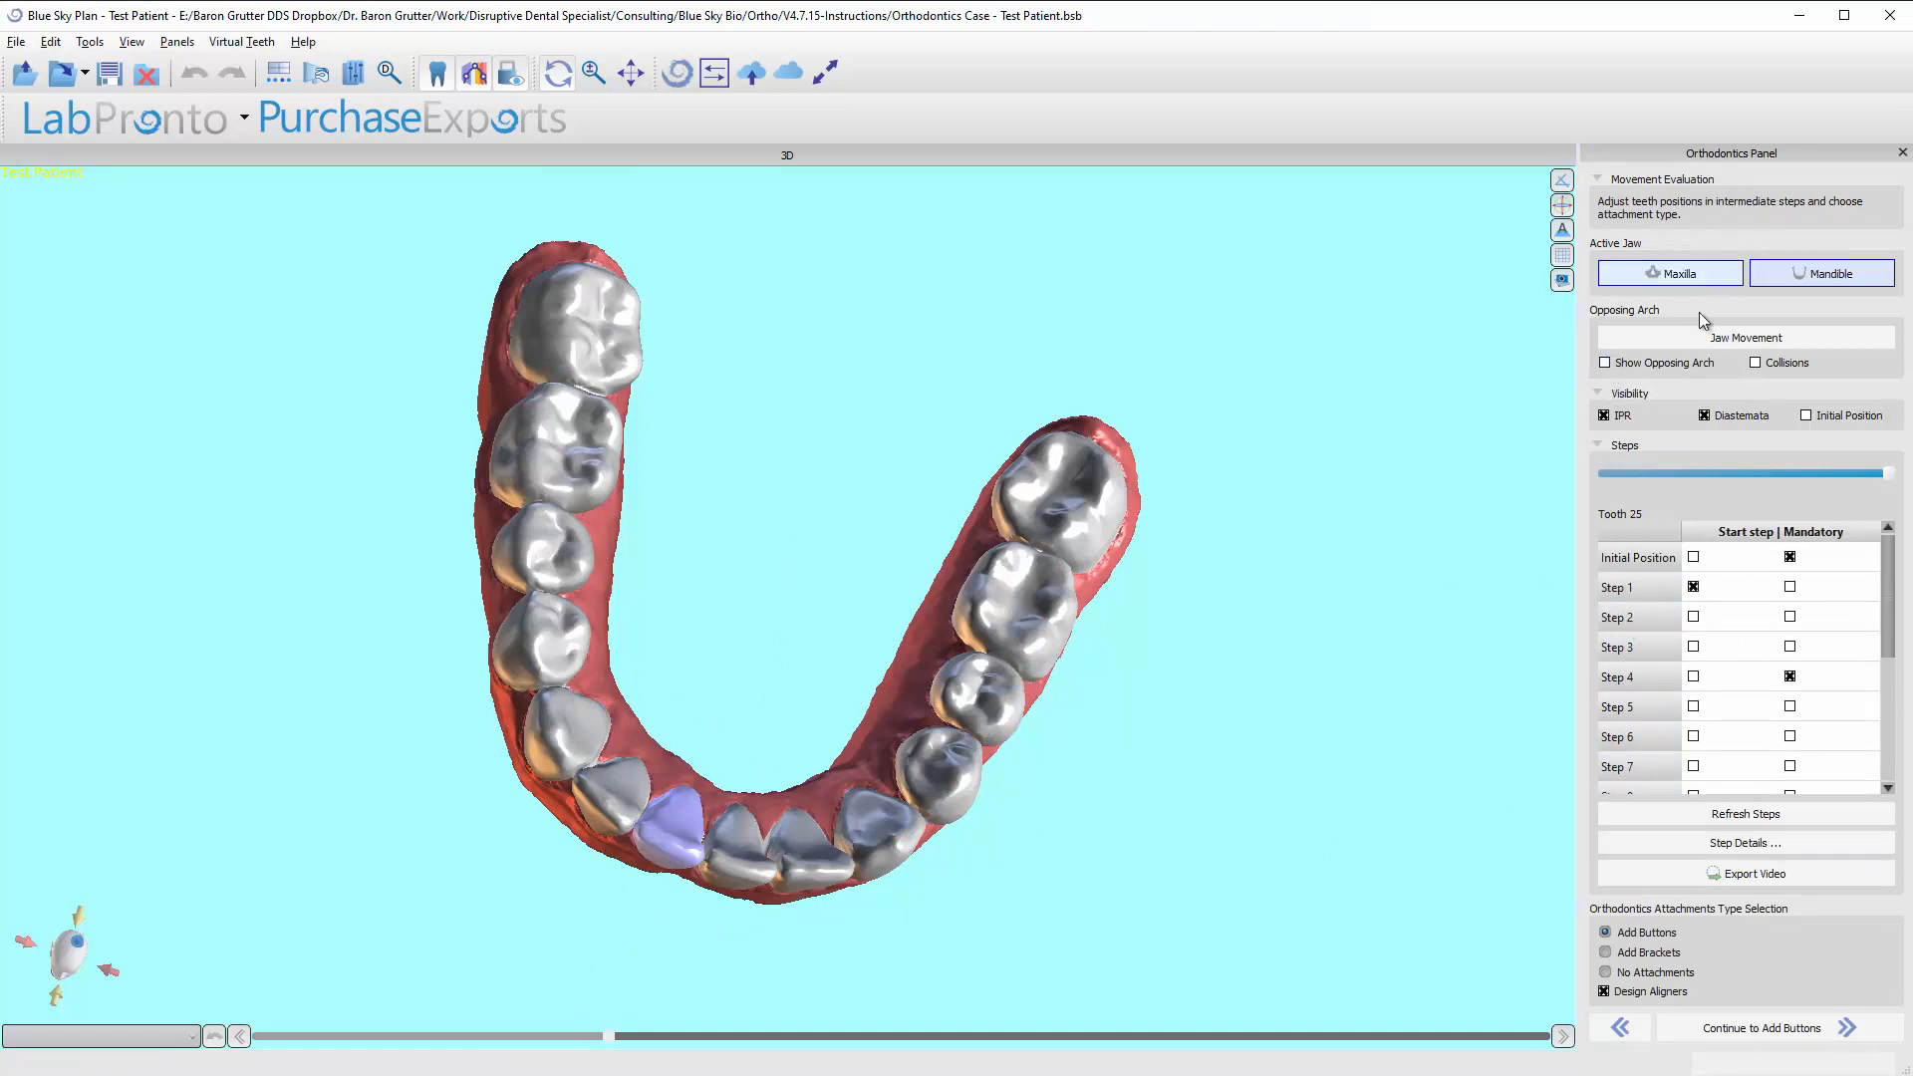
left_click(1604, 363)
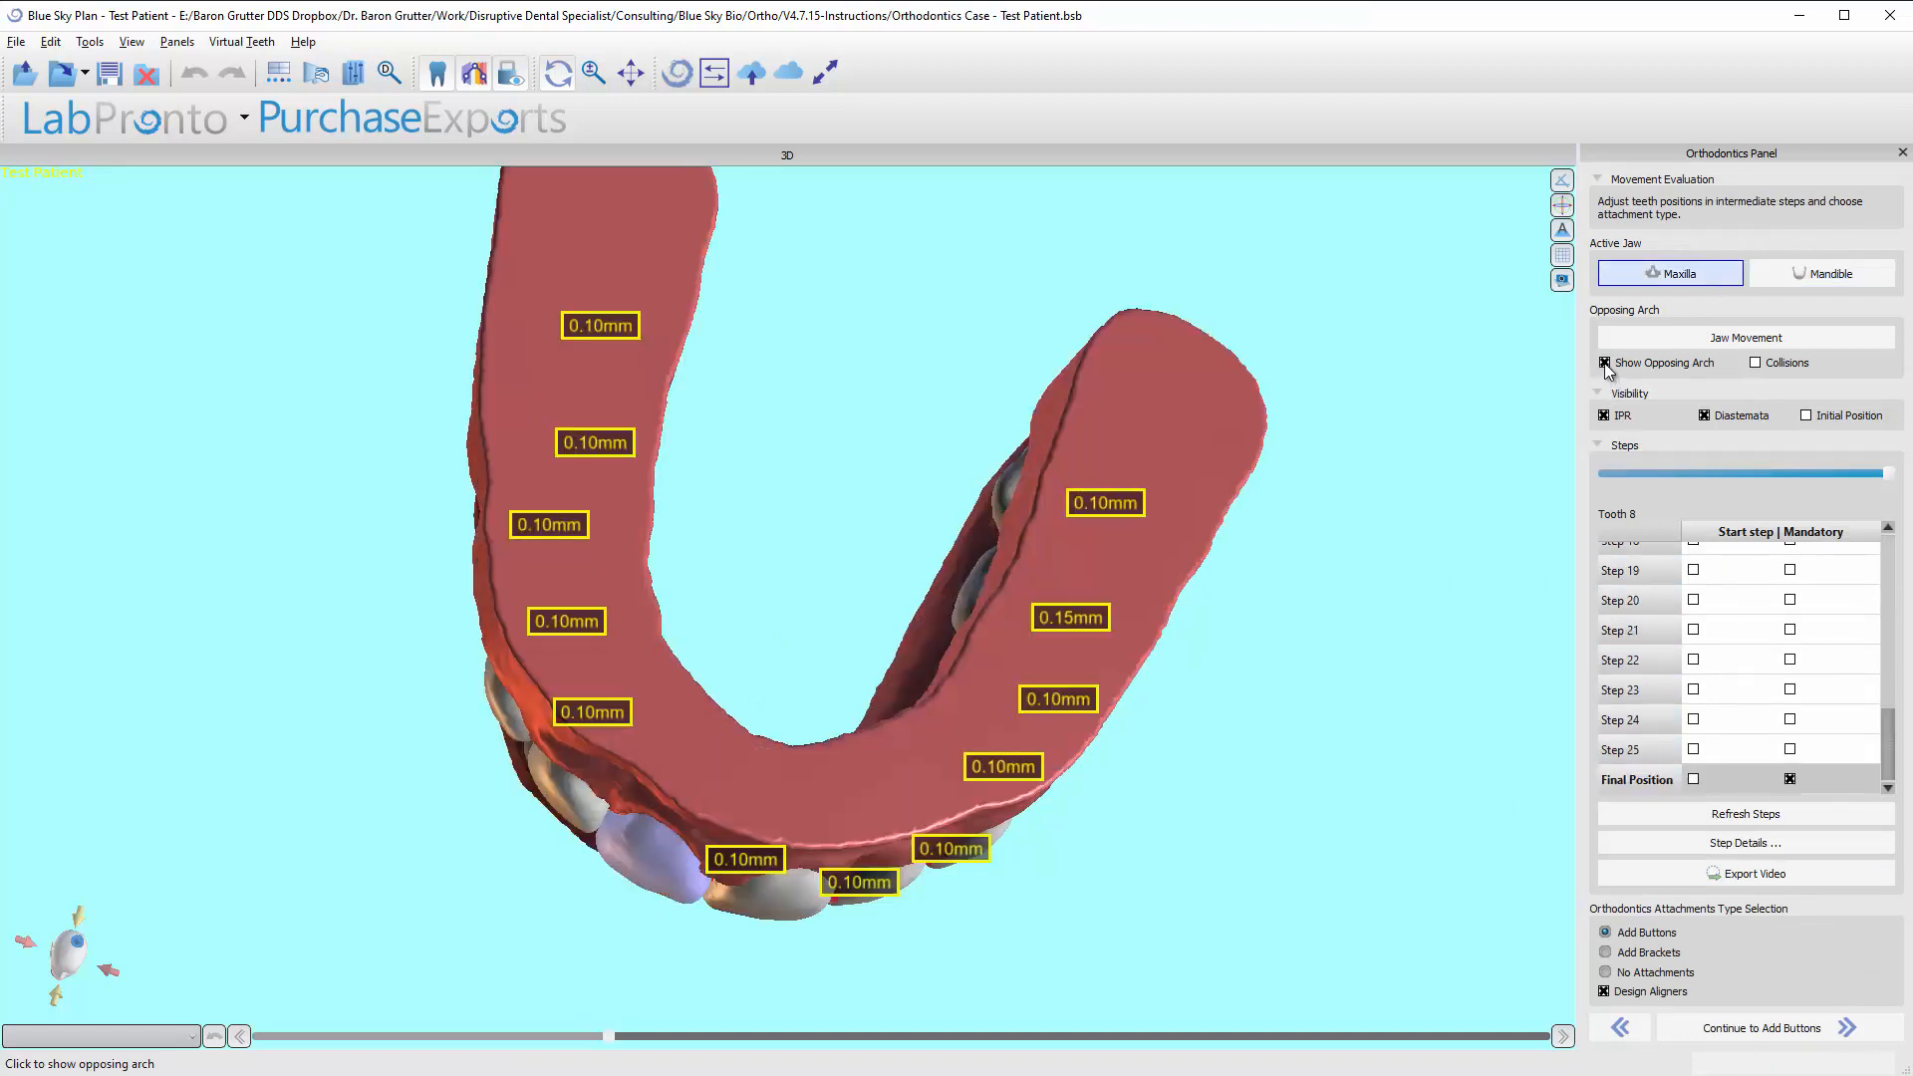
left_click(1604, 365)
left_click_drag(741, 939, 984, 569)
left_click_drag(839, 773, 819, 568)
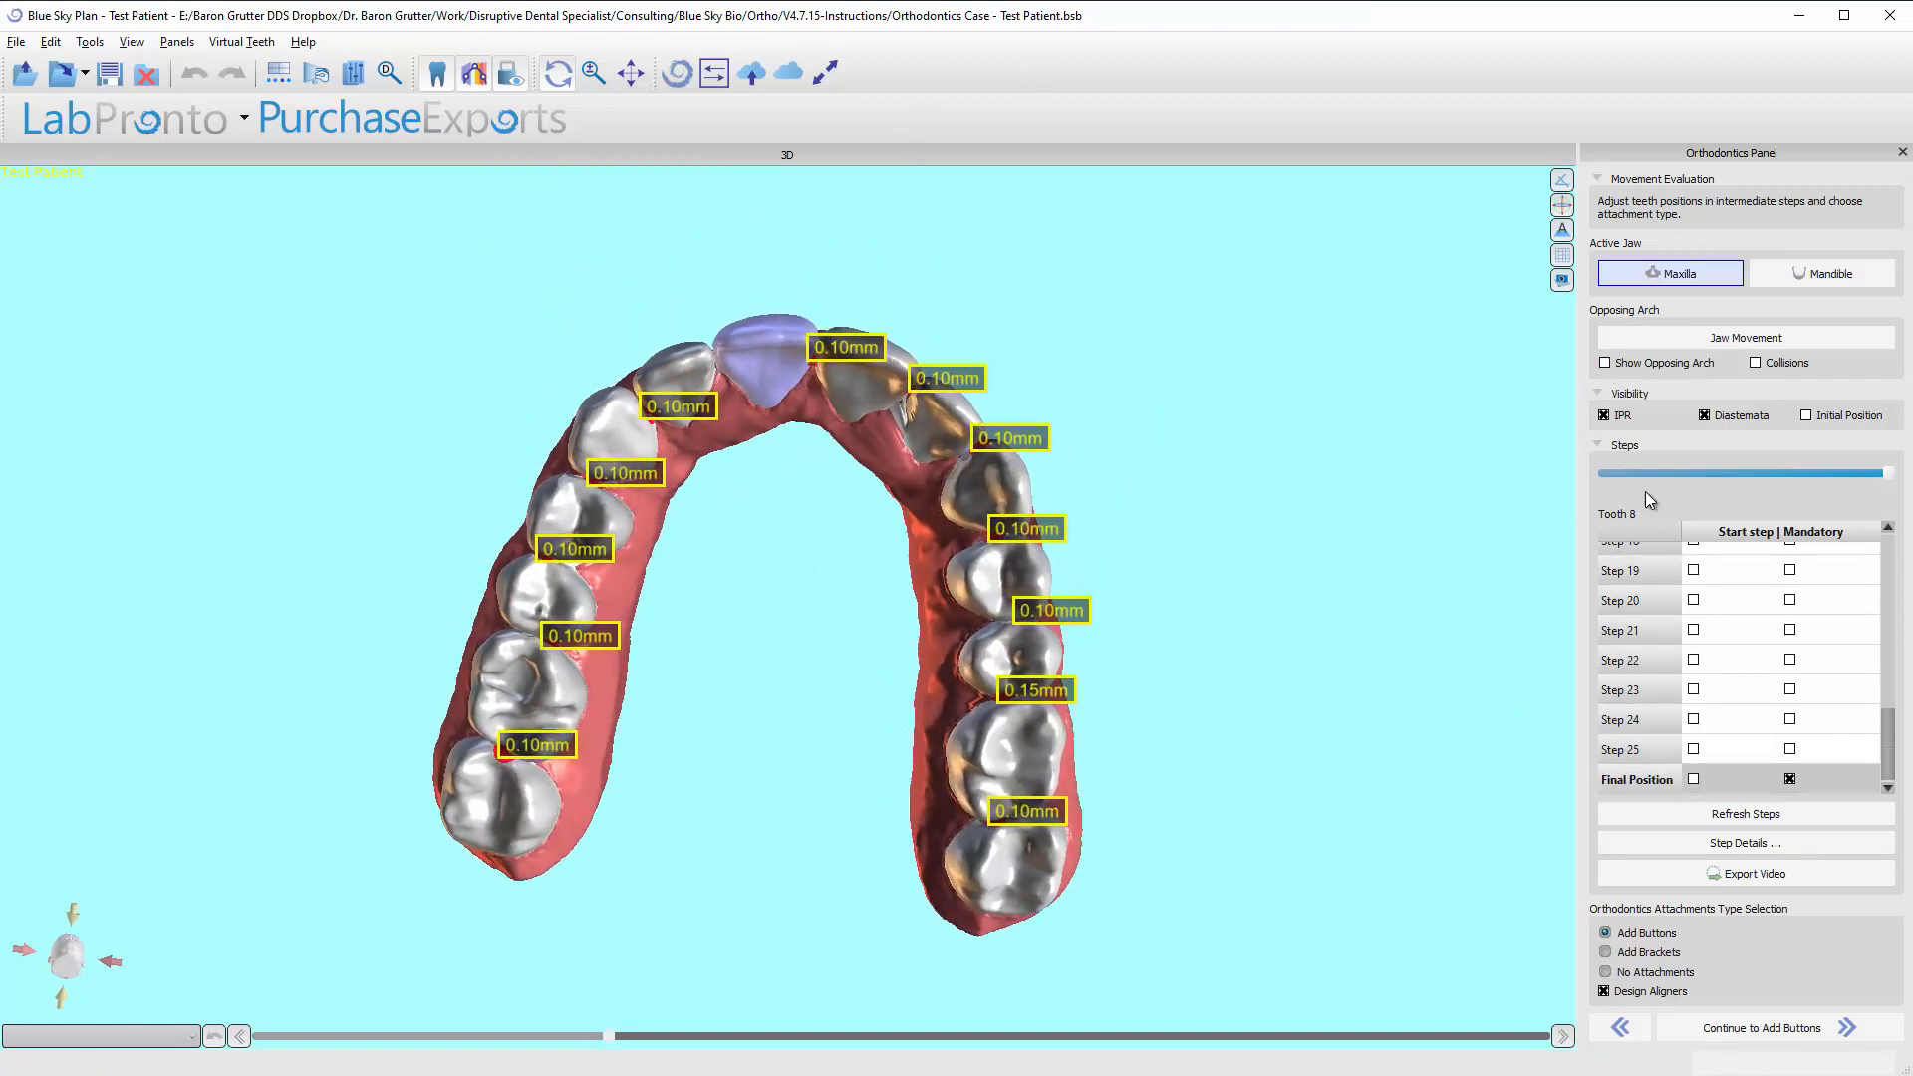
left_click_drag(1884, 474, 1506, 479)
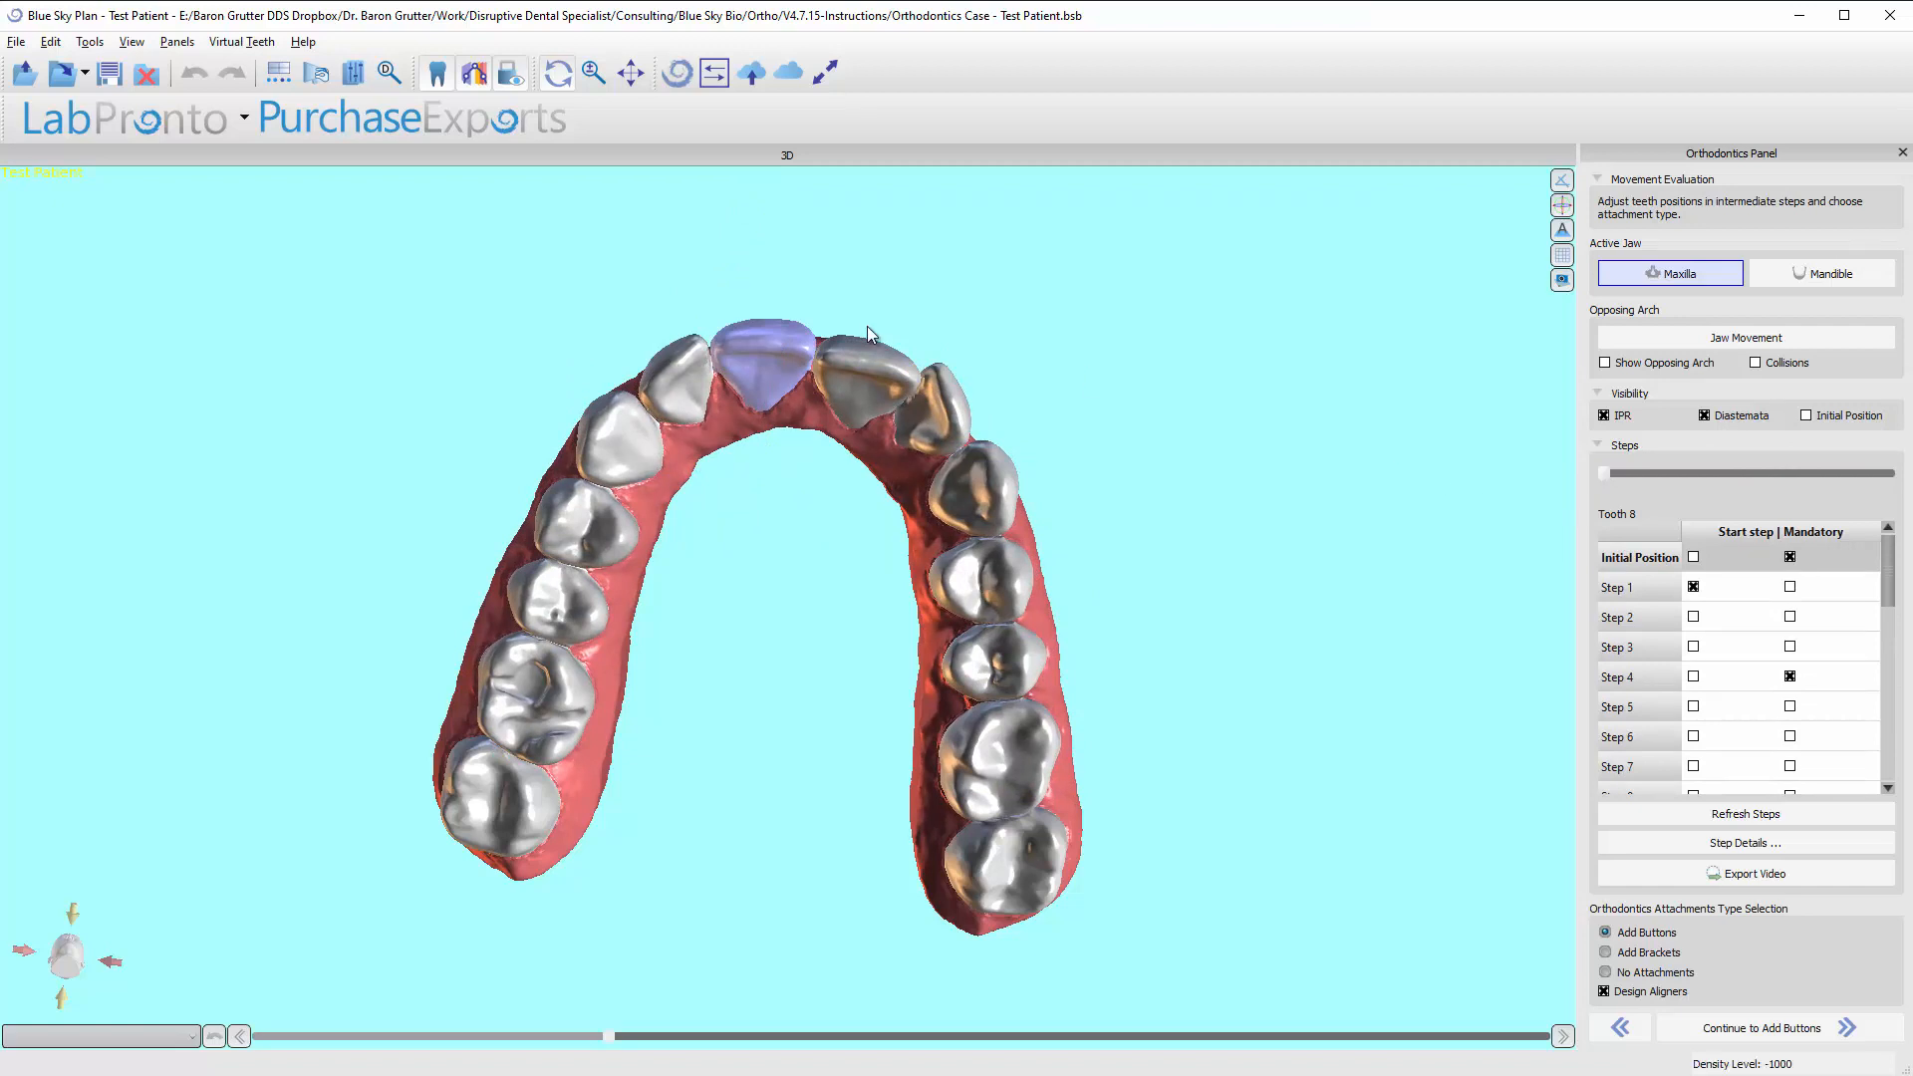
right_click_drag(867, 326, 1314, 434)
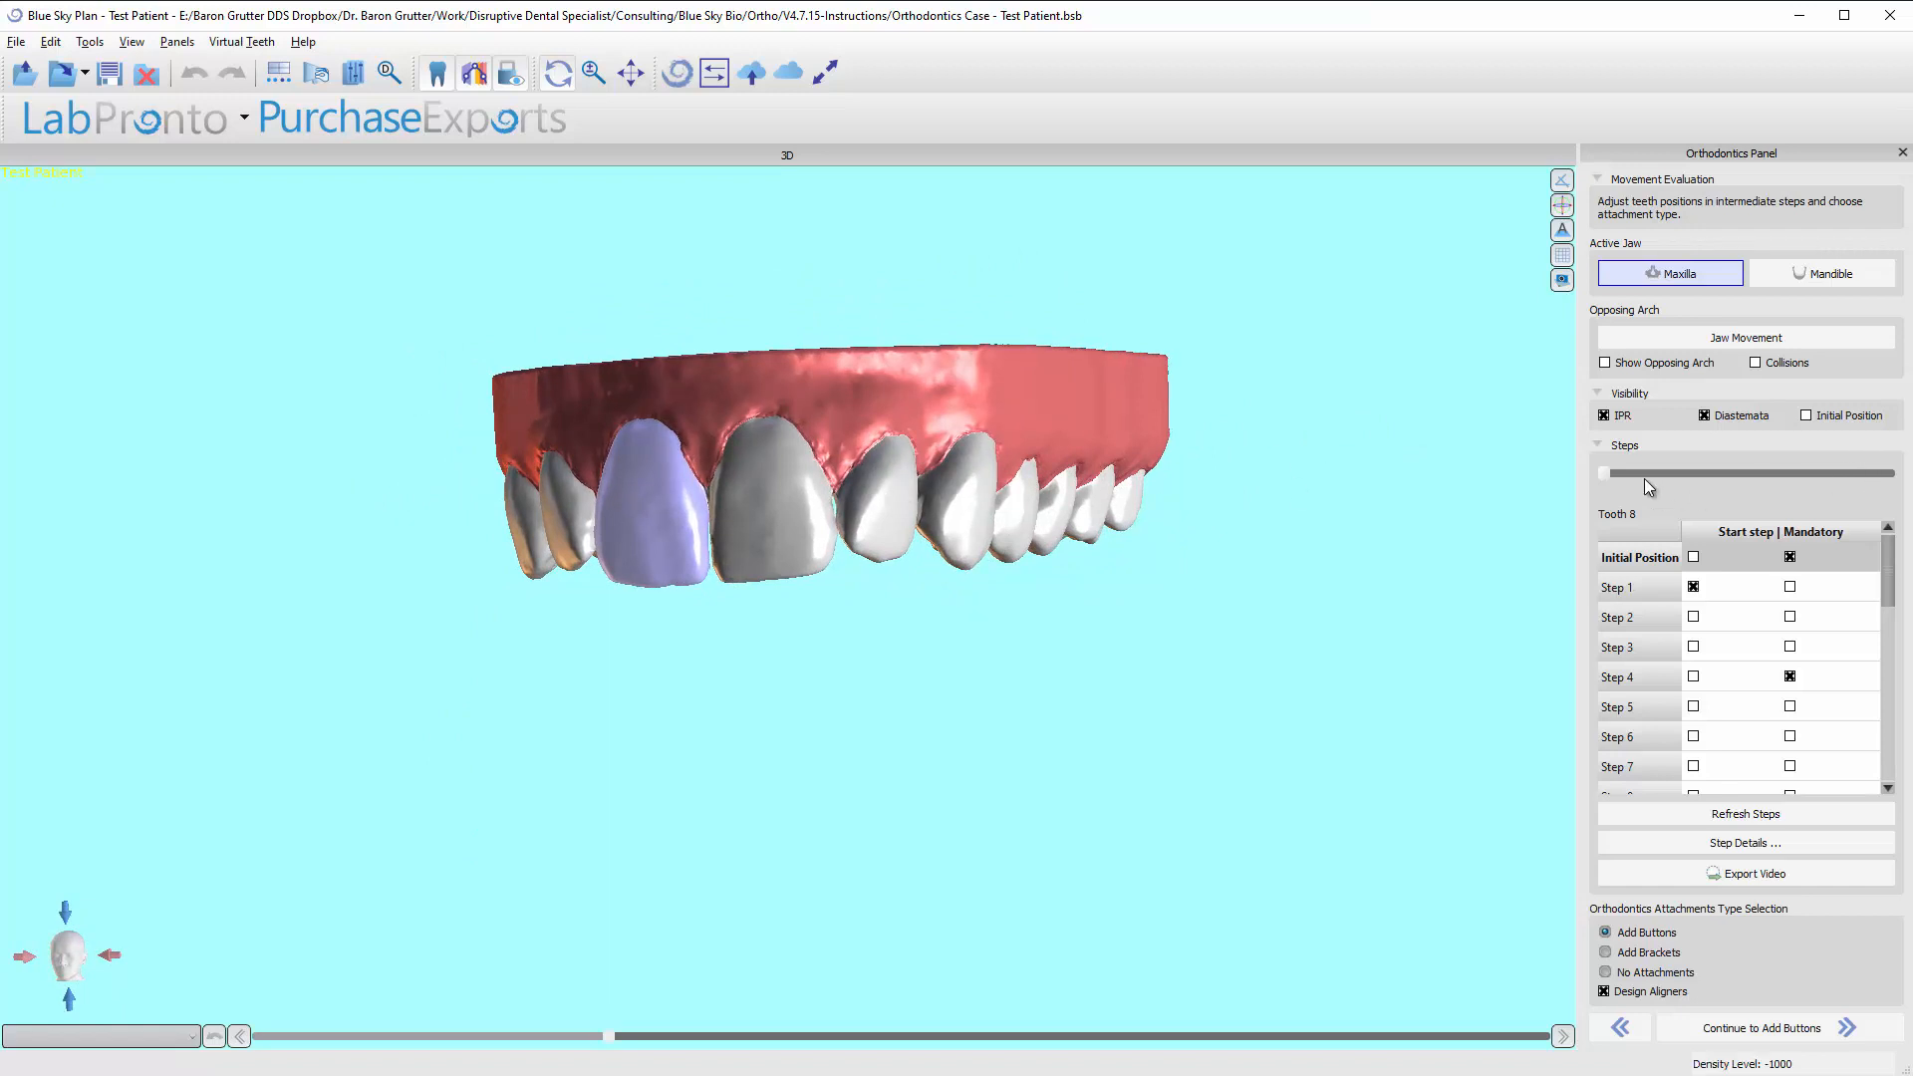
At Step 13, tip tooth 10 slightly in the mesial-distal direction, to about 0.20 mm overlap with tooth 11.
left_click_drag(1604, 474, 1745, 474)
right_click_drag(894, 526, 824, 519)
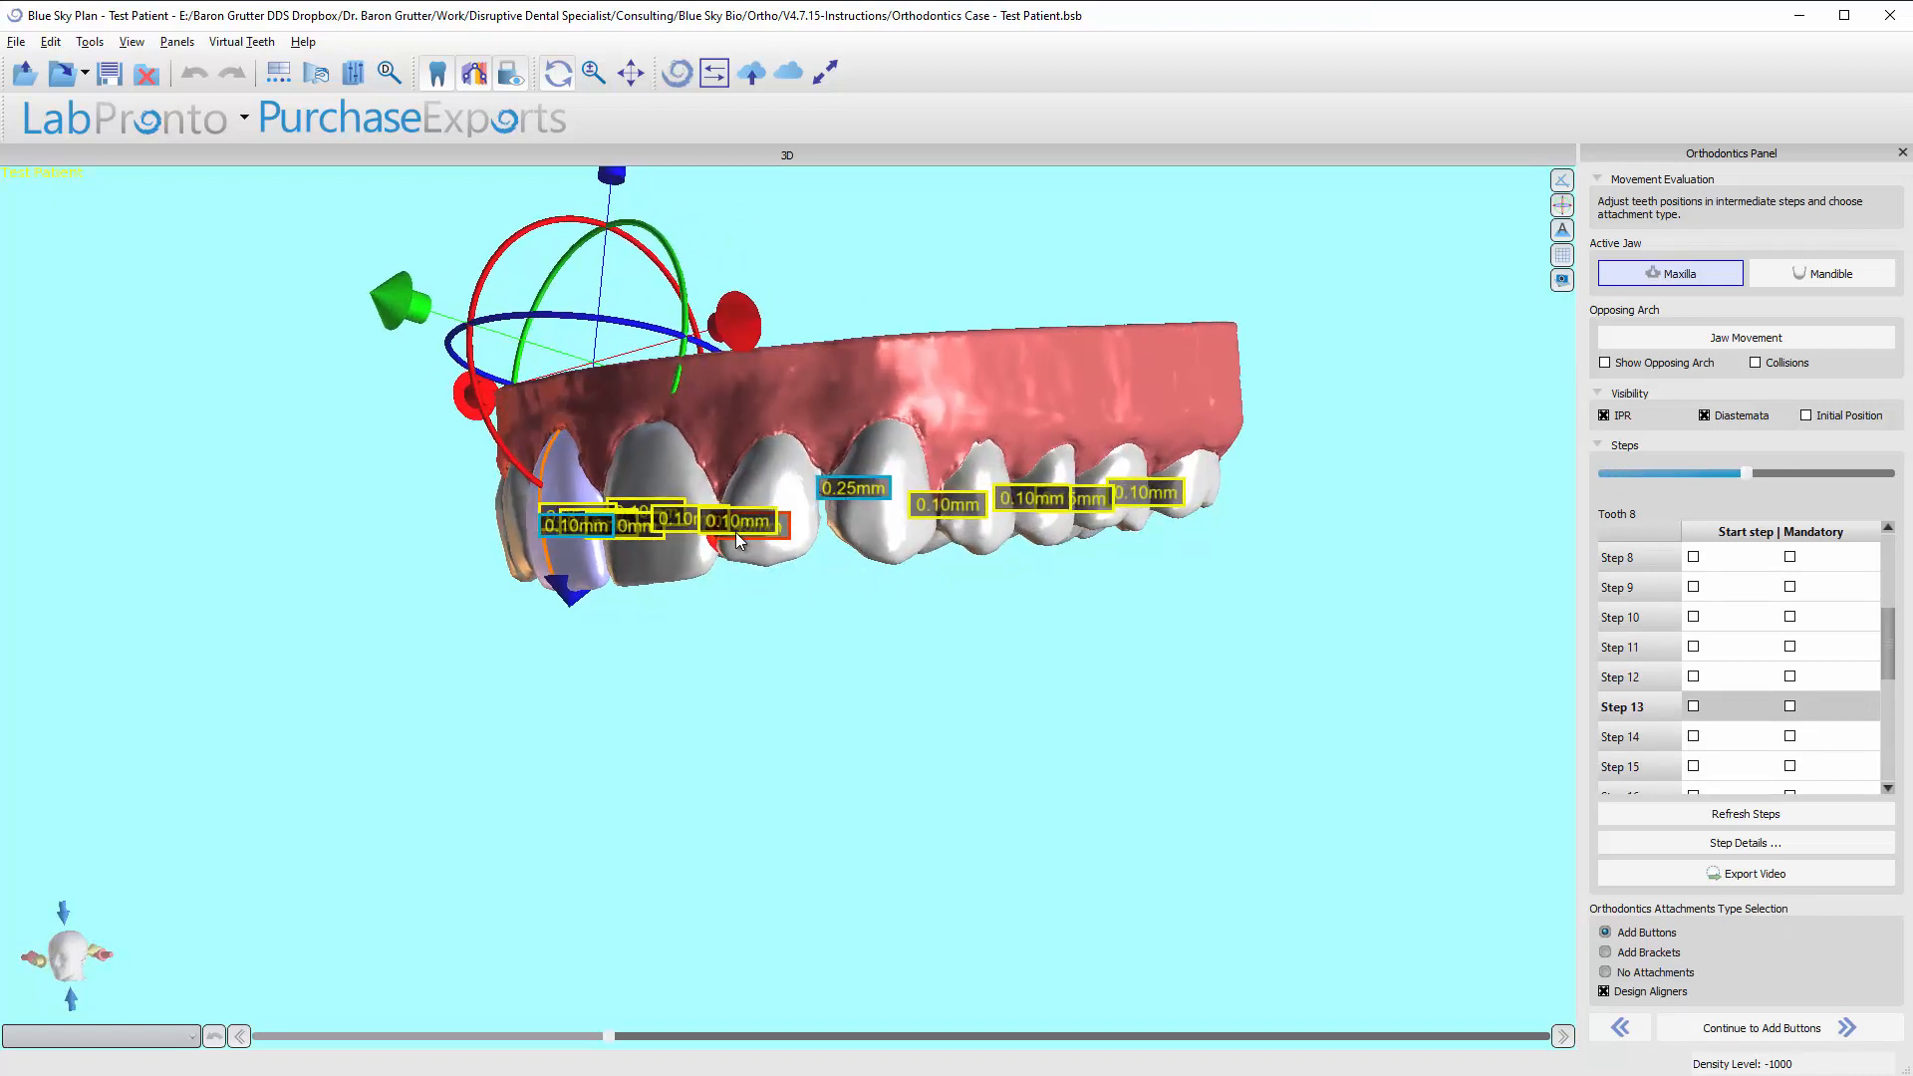
left_click(749, 553)
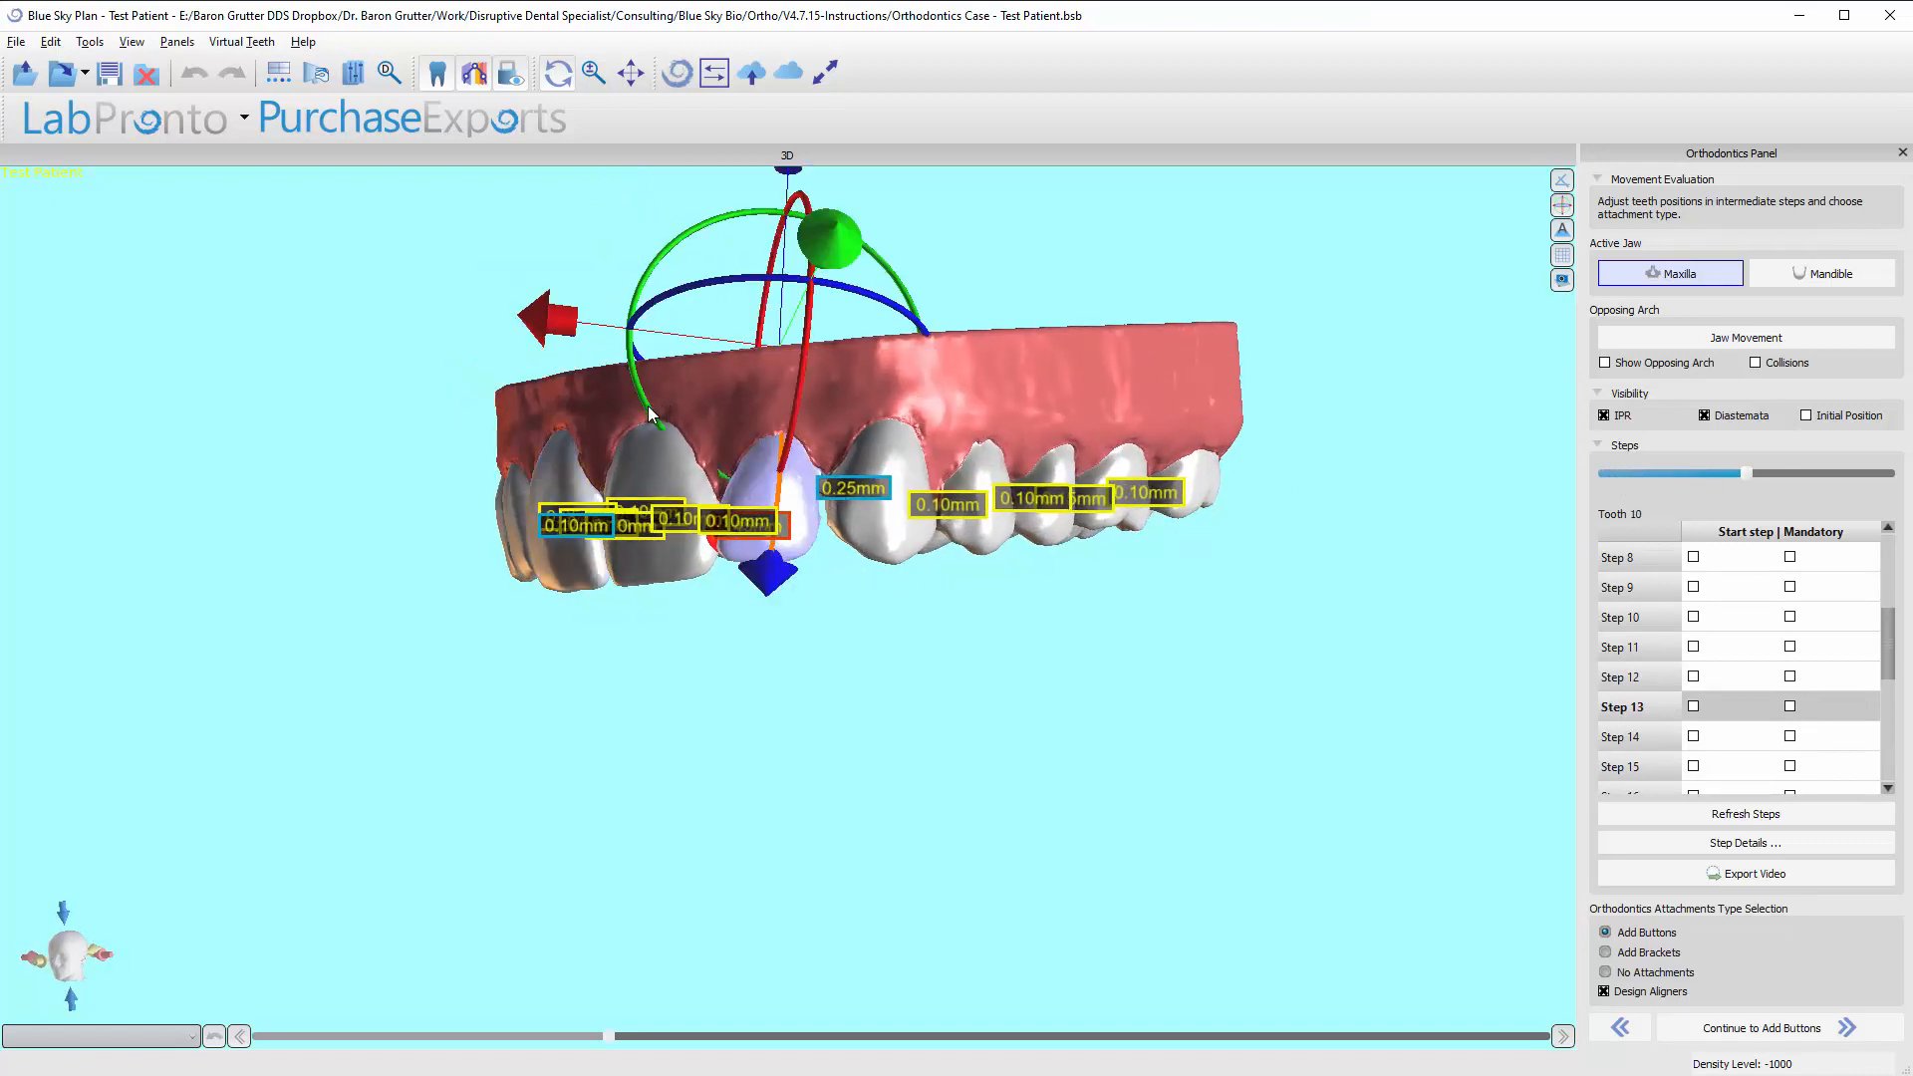
left_click_drag(648, 415, 651, 420)
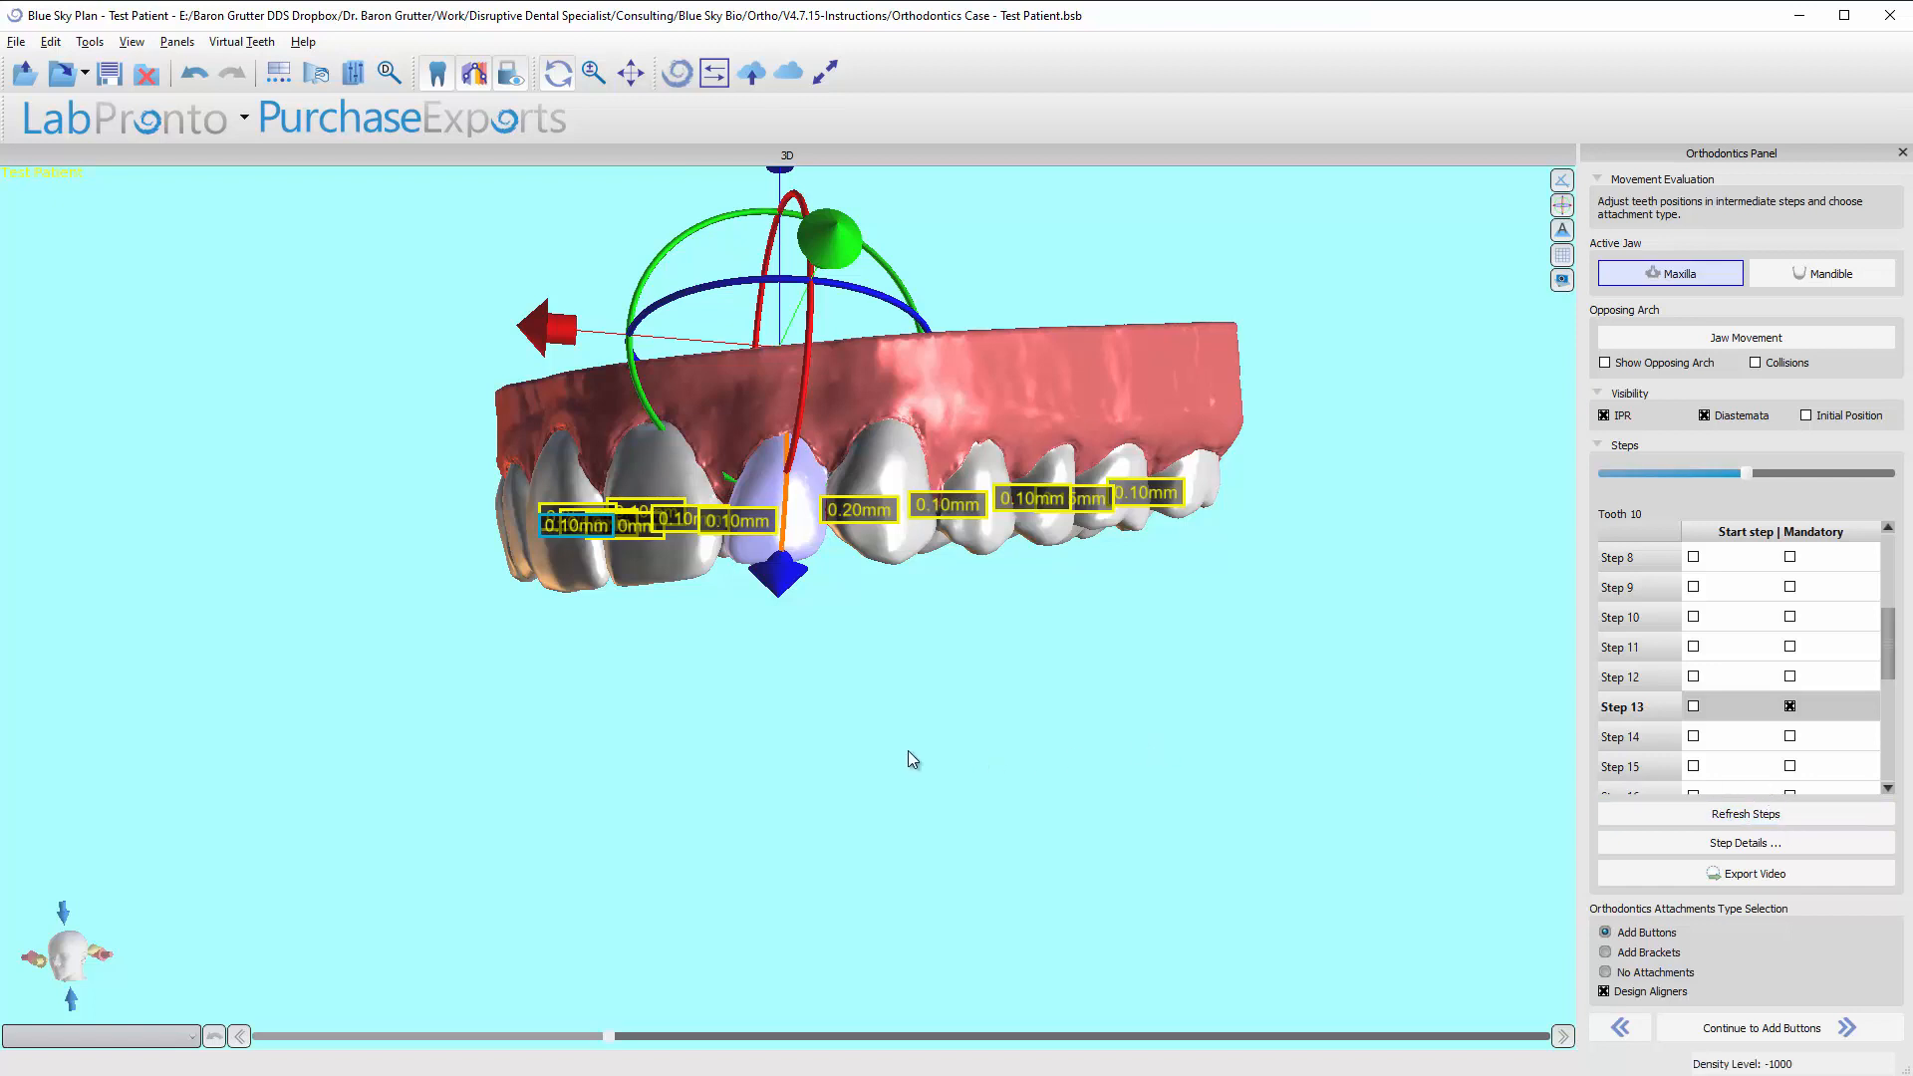
Follow tooth 10's movement from the Initial Position through Steps 6 and 20 to the Final Position.
scroll(1643, 617, "up", 3)
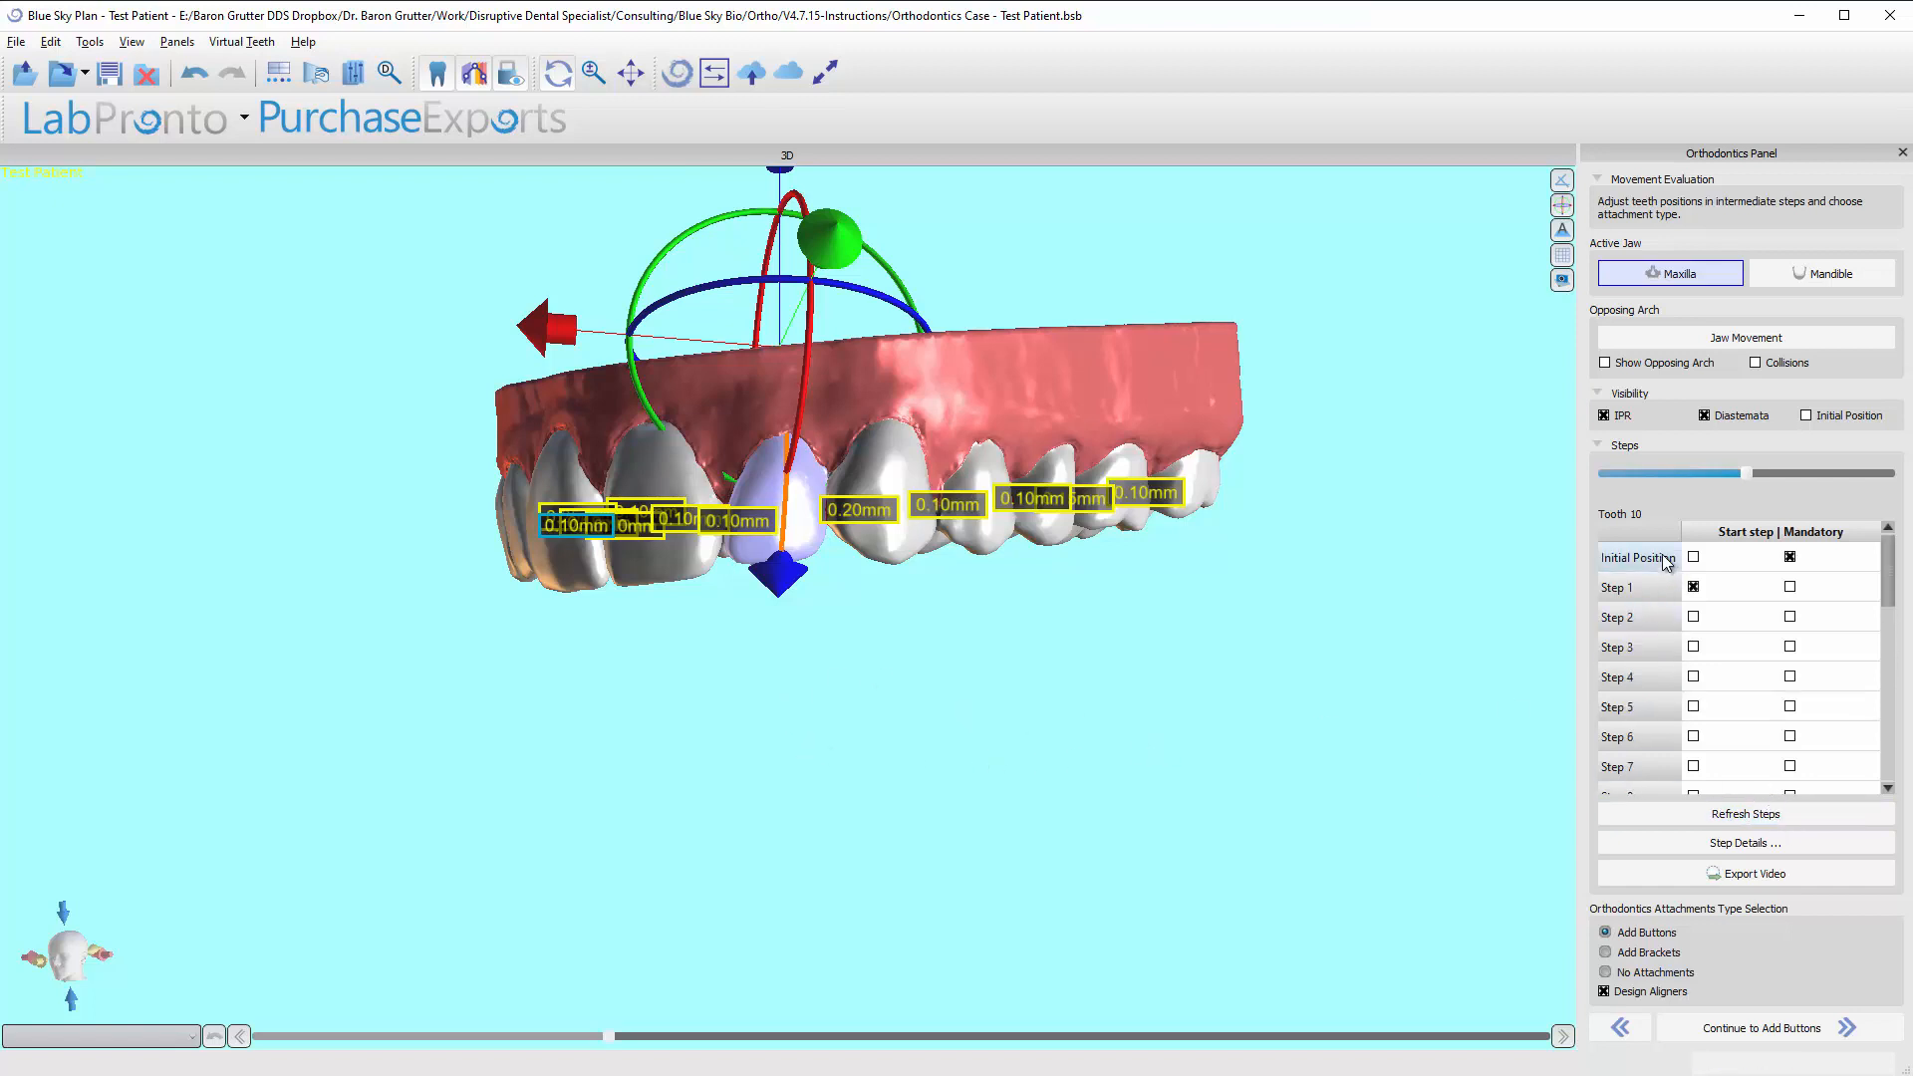
left_click(1666, 559)
key("Down")
key("Down")
key("Down")
key("Down")
key("Down")
key("Down")
key("Down")
key("Down")
key("Down")
key("Down")
key("Down")
key("Down")
key("Down")
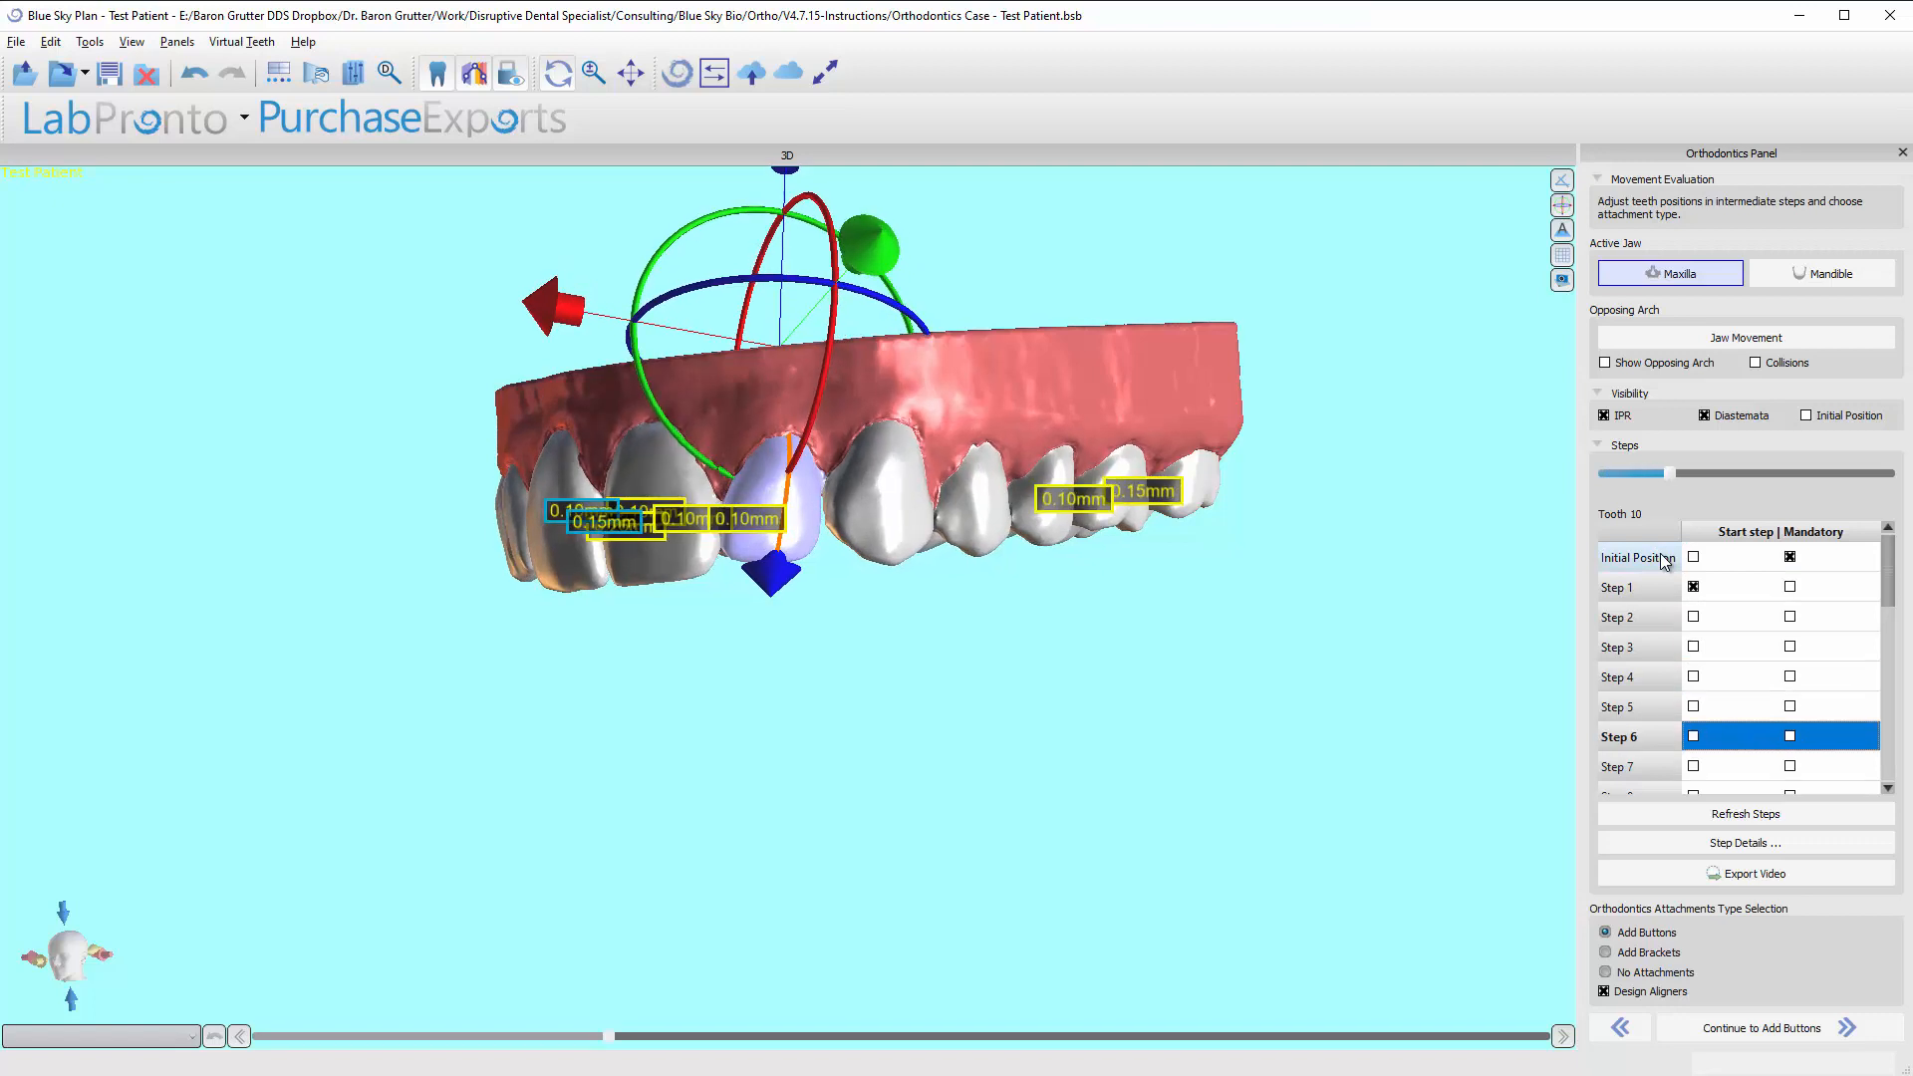
key("Down")
key("Down")
key("Down")
key("Down")
key("Down")
key("Down")
key("Down")
key("Down")
key("Down")
key("Down")
key("Down")
key("Down")
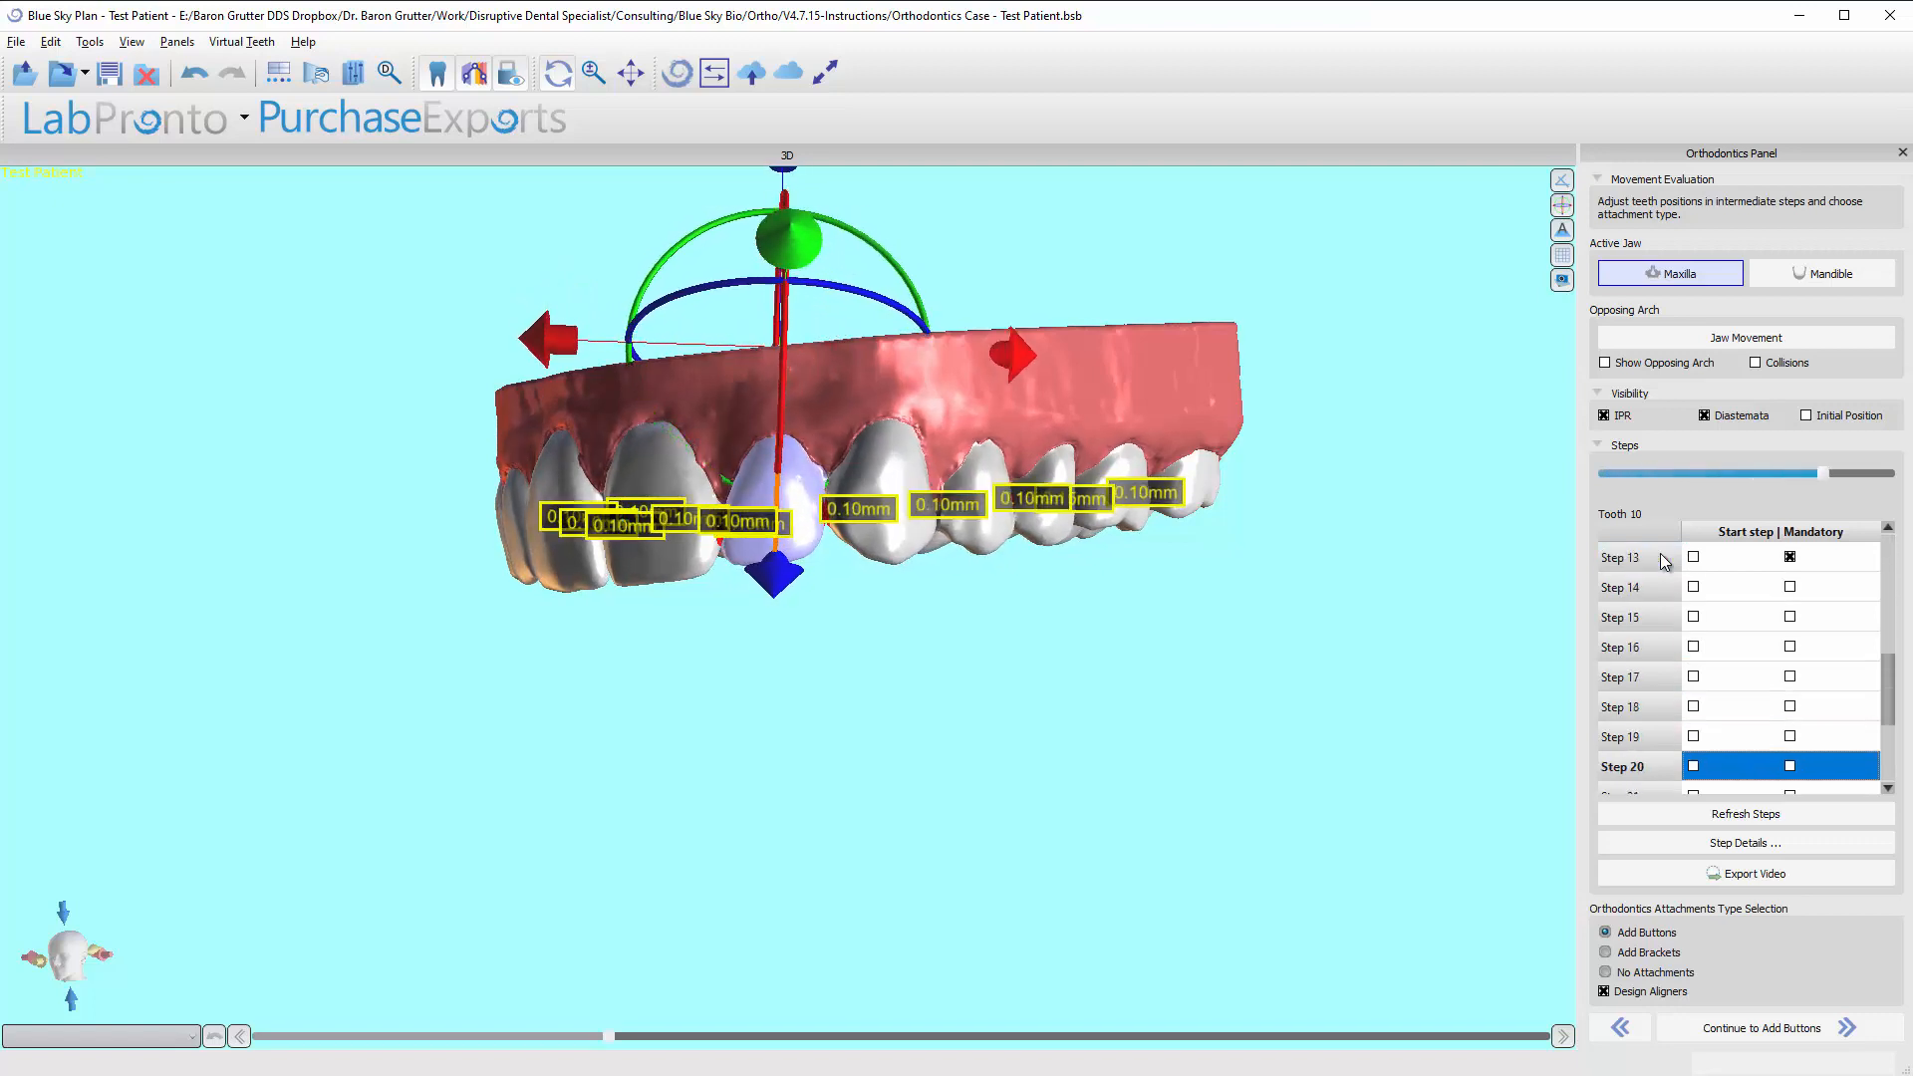
key("Down")
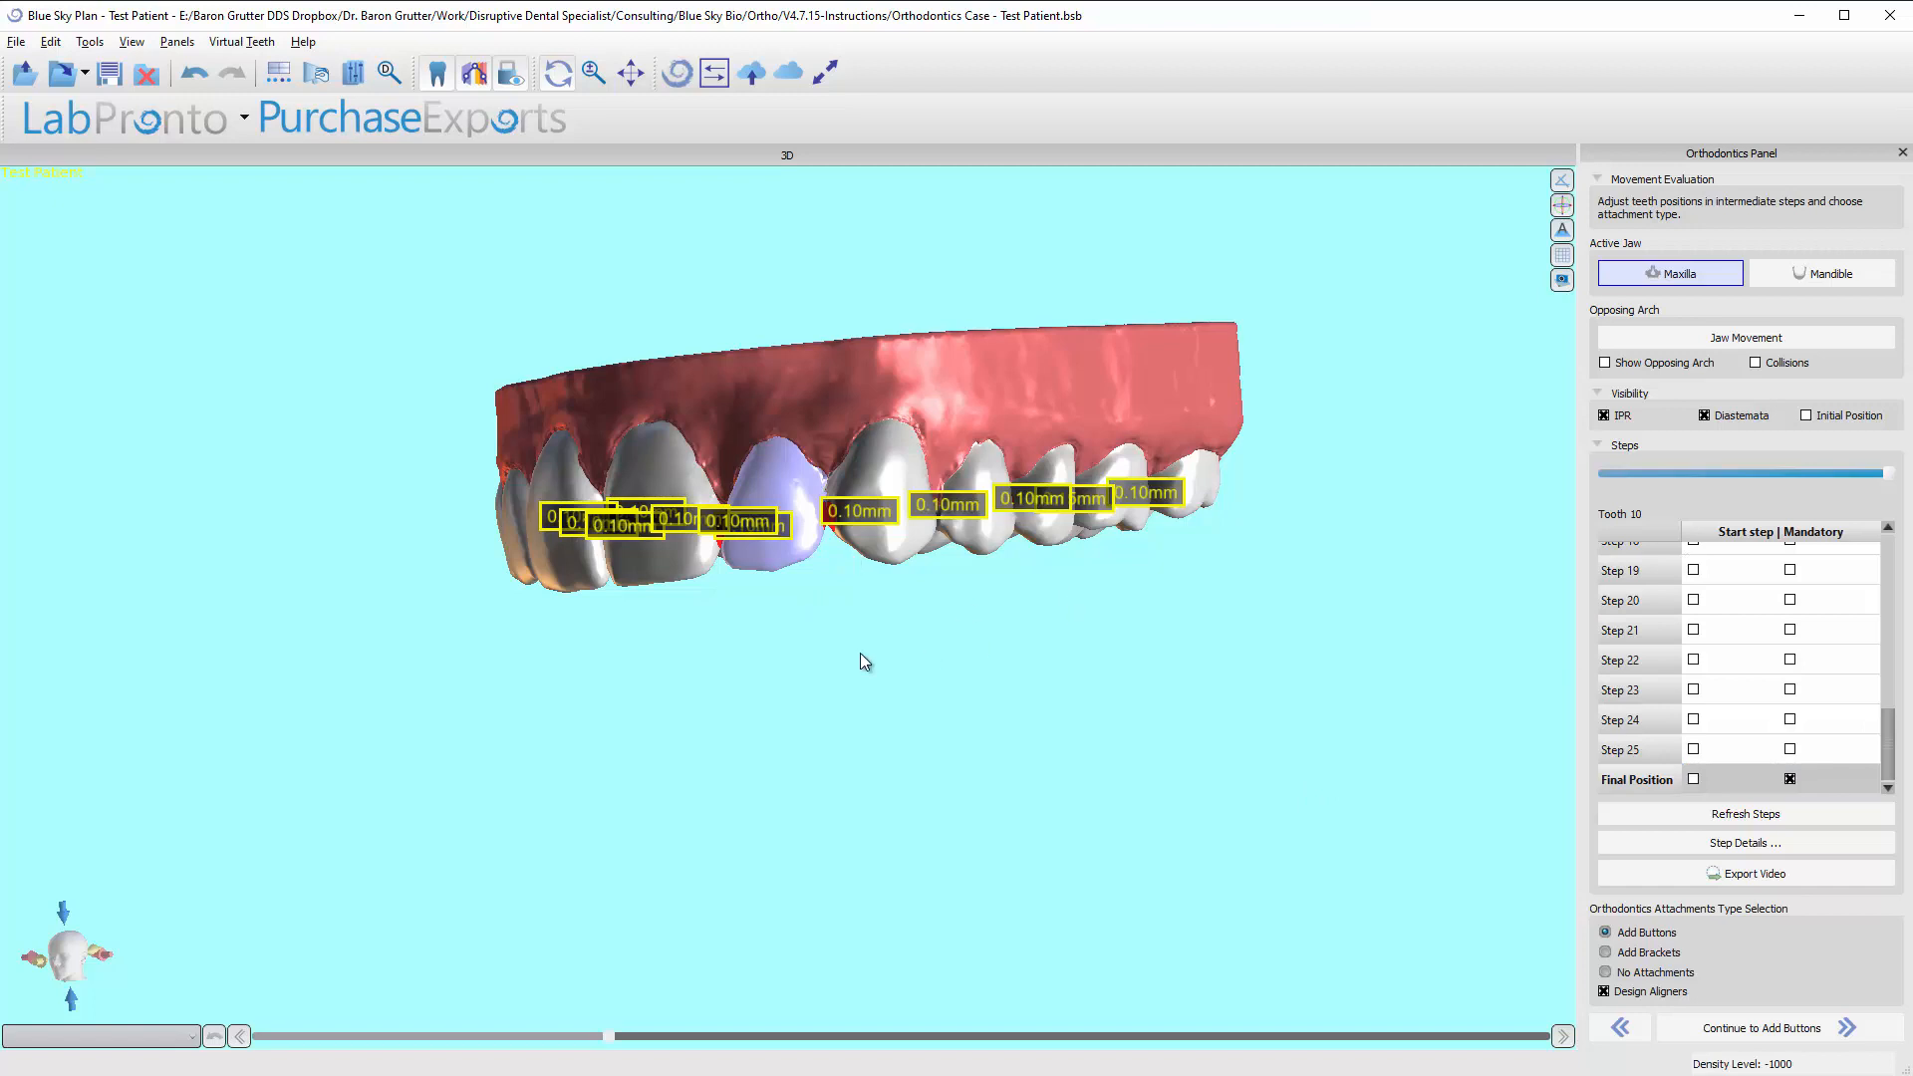
Export an occlusal-view video with the custom text UpperMovementEvaluation to the OrthoDemo folder as Video_Test Patient_maxilla.avi.
left_click_drag(428, 679, 763, 709)
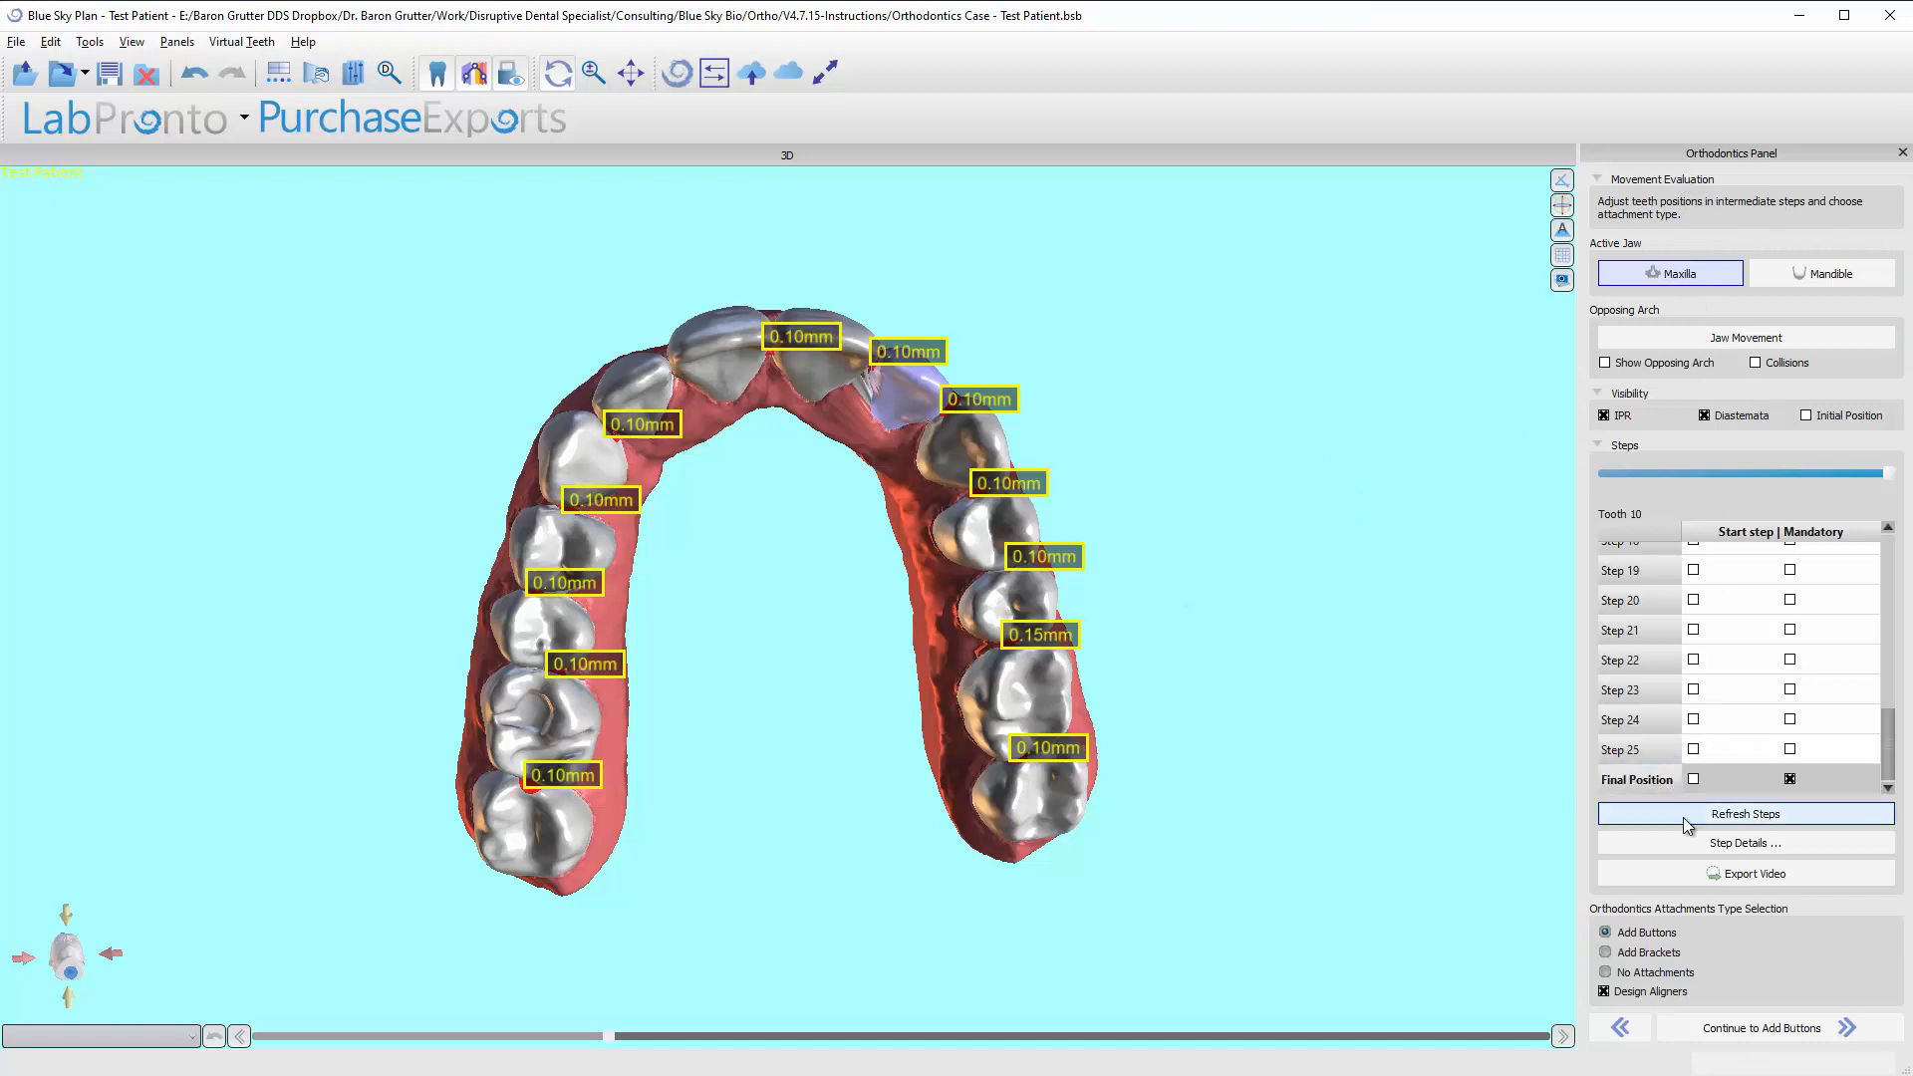
left_click(1691, 881)
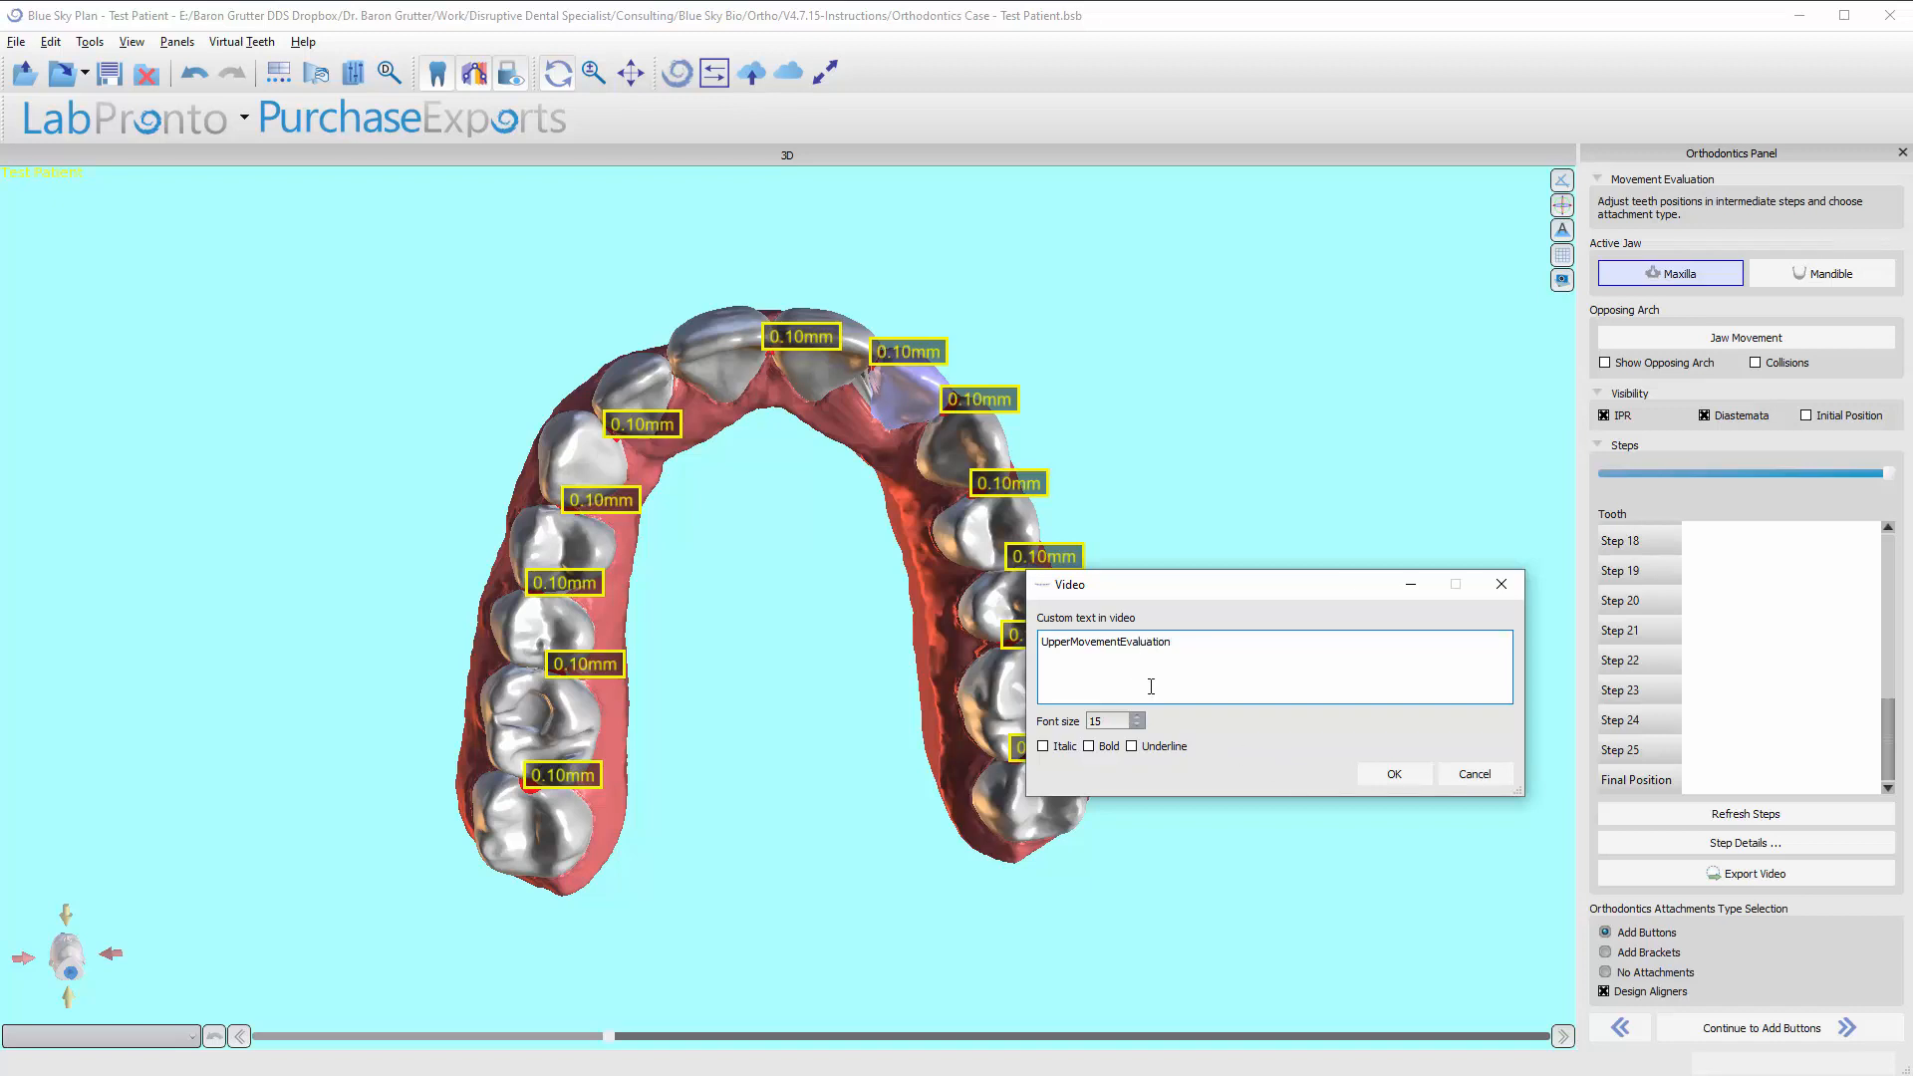
left_click(1399, 775)
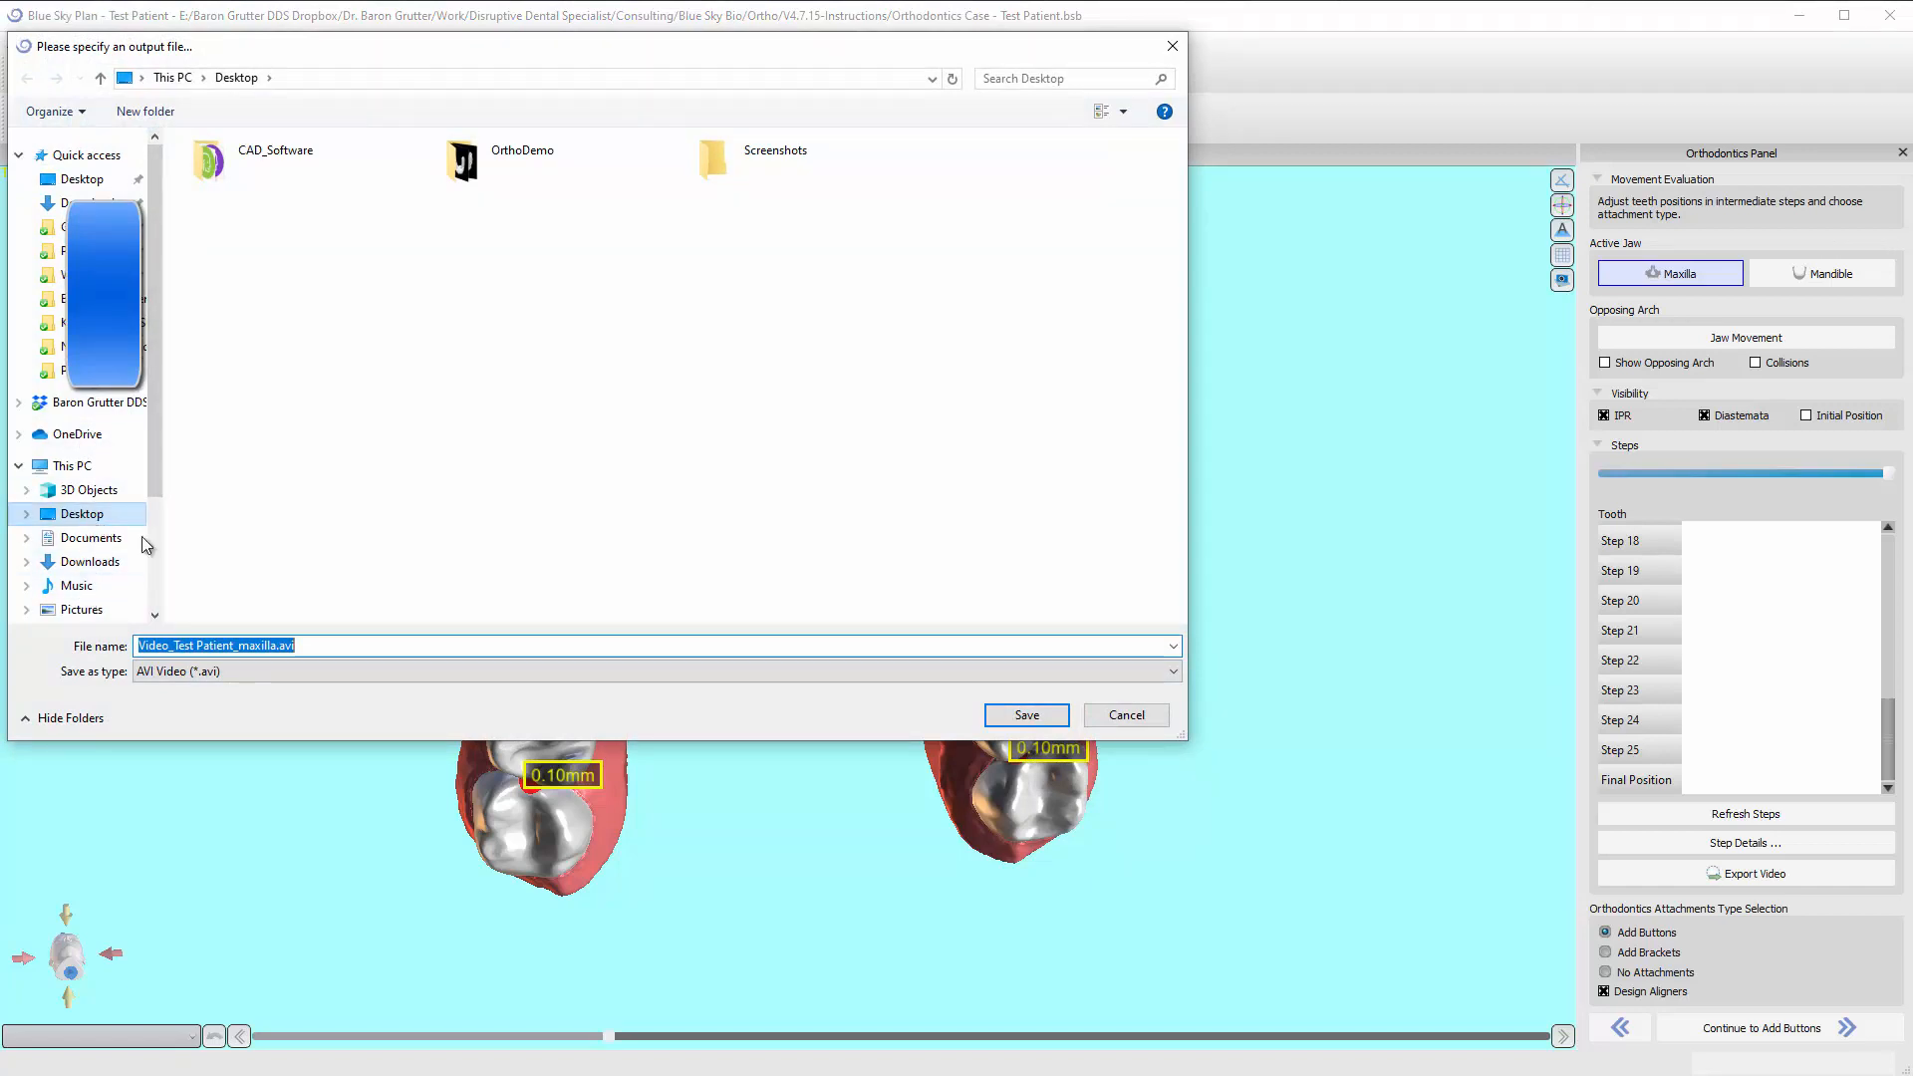
double_click(513, 174)
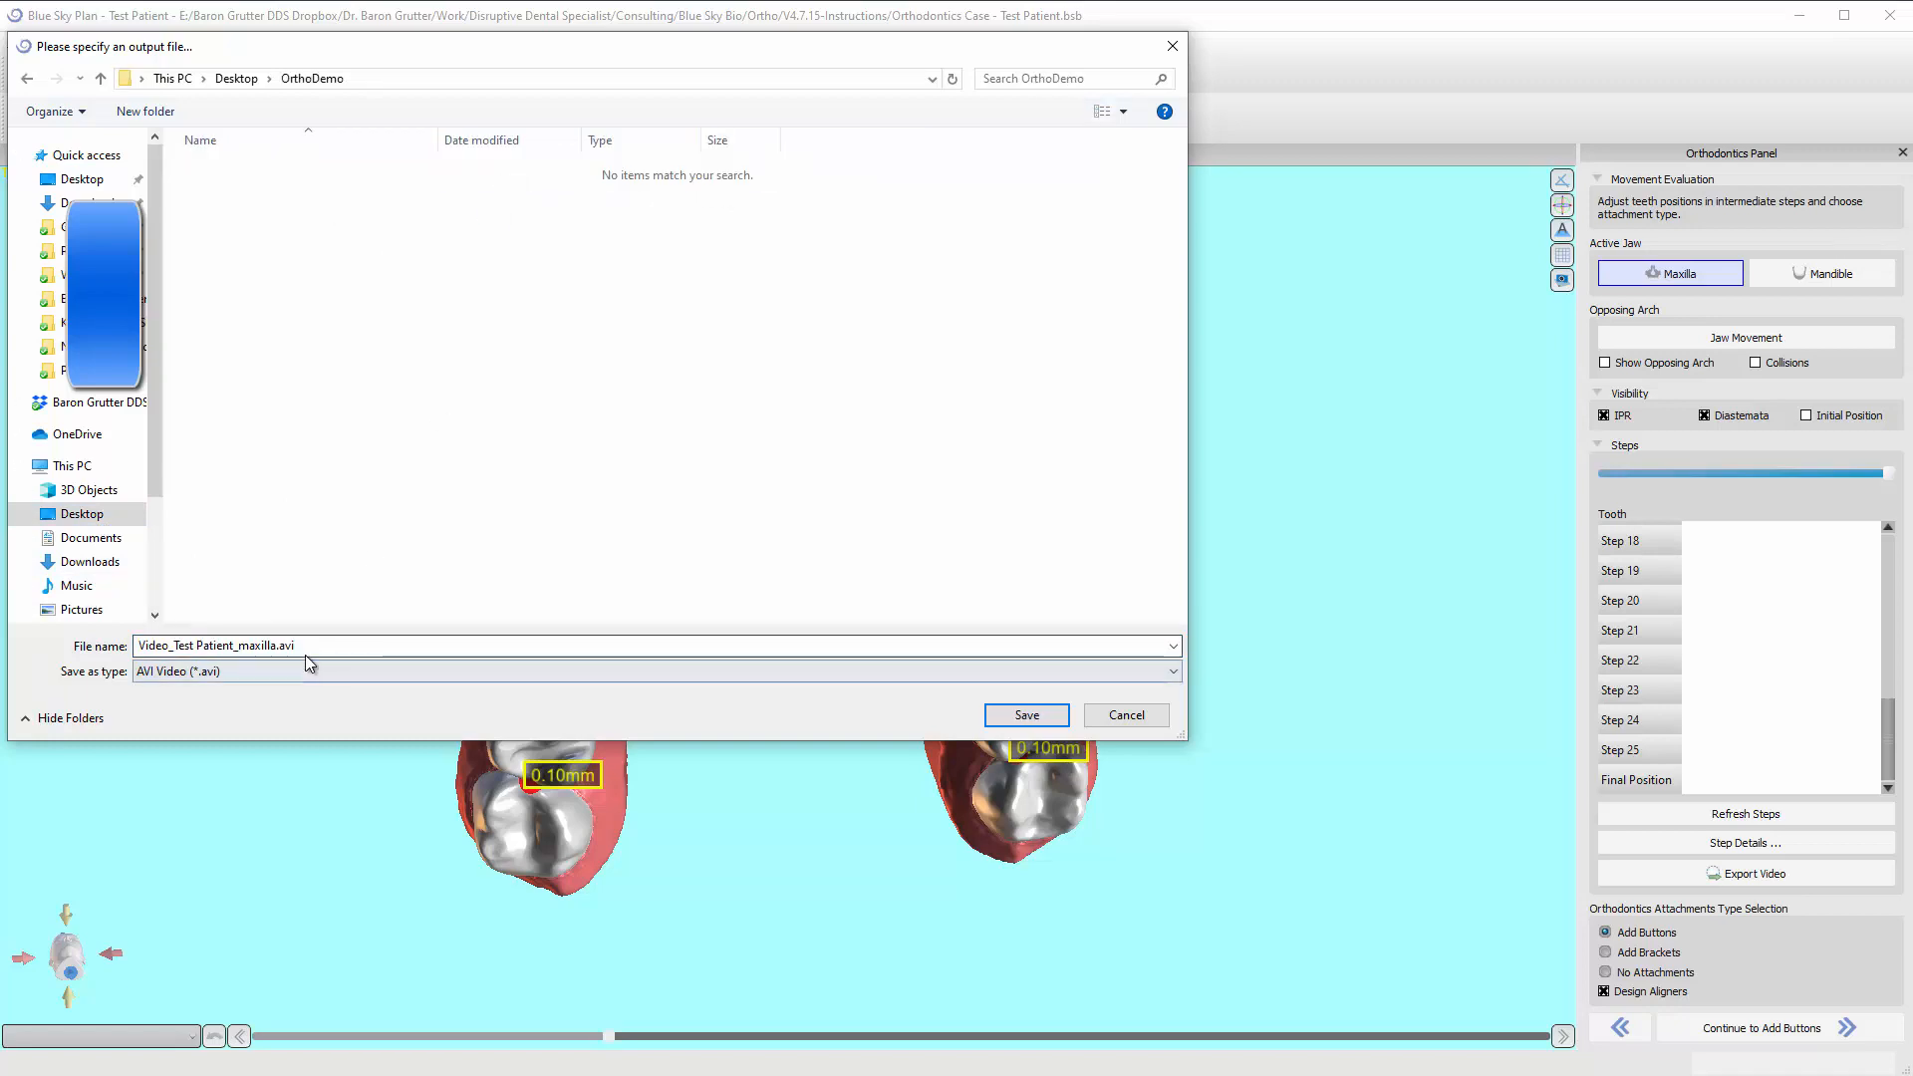
left_click(1010, 709)
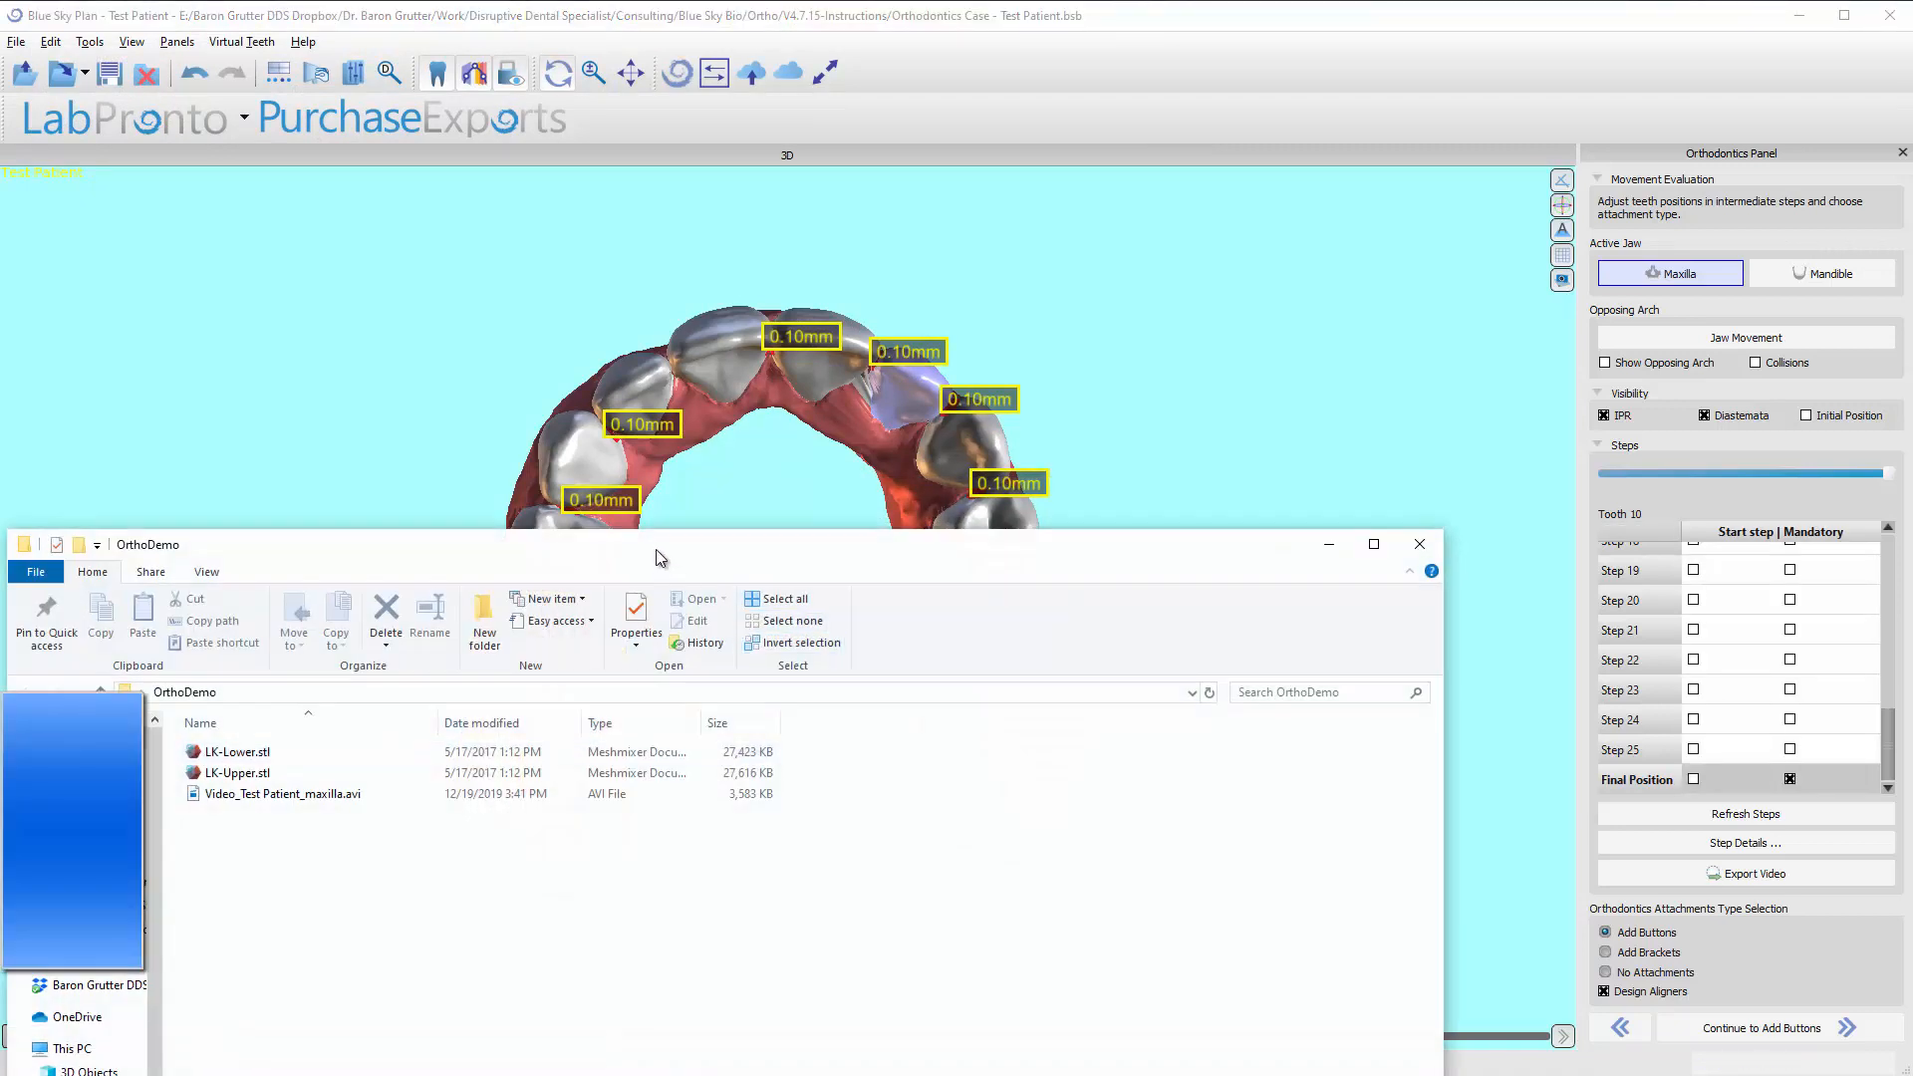
Play the exported Video_Test Patient_maxilla.avi from the OrthoDemo folder, close it and return to Blue Sky Plan.
left_click_drag(657, 556, 532, 285)
double_click(147, 524)
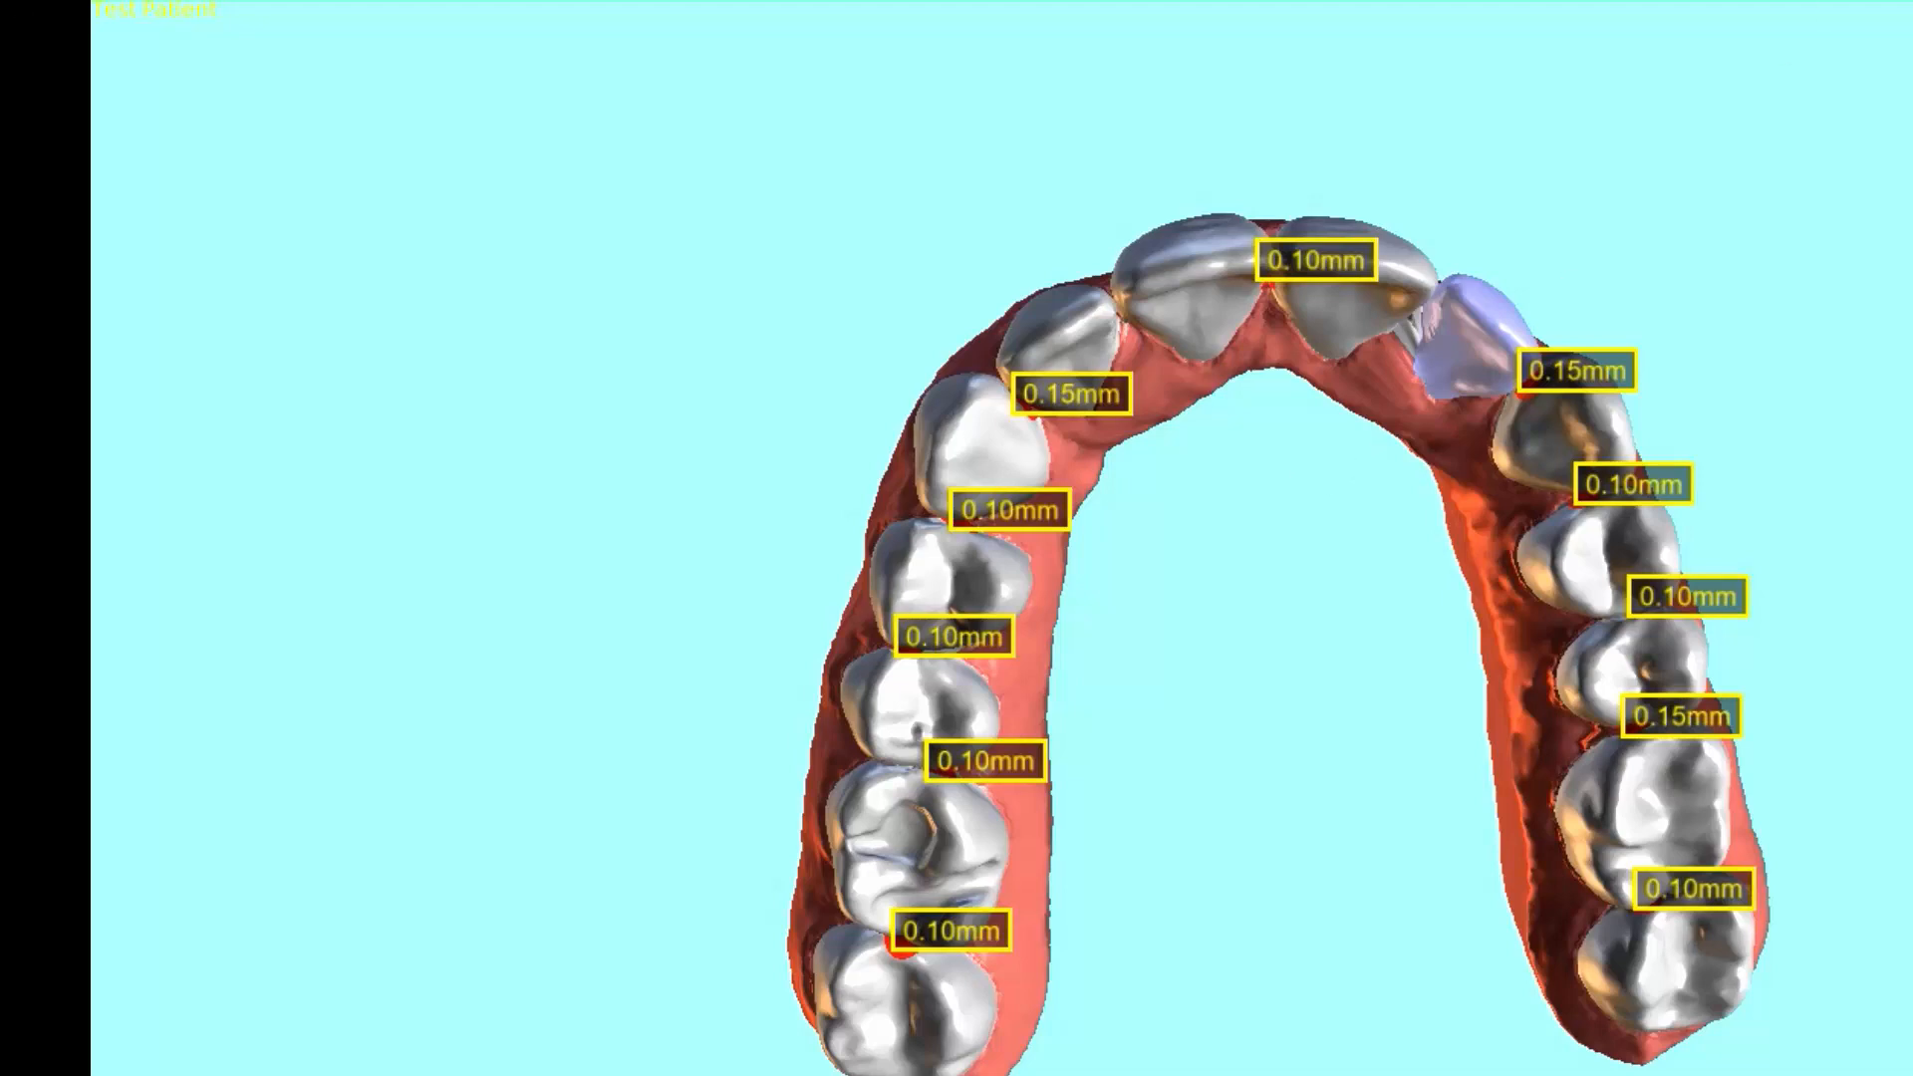
left_click(23, 16)
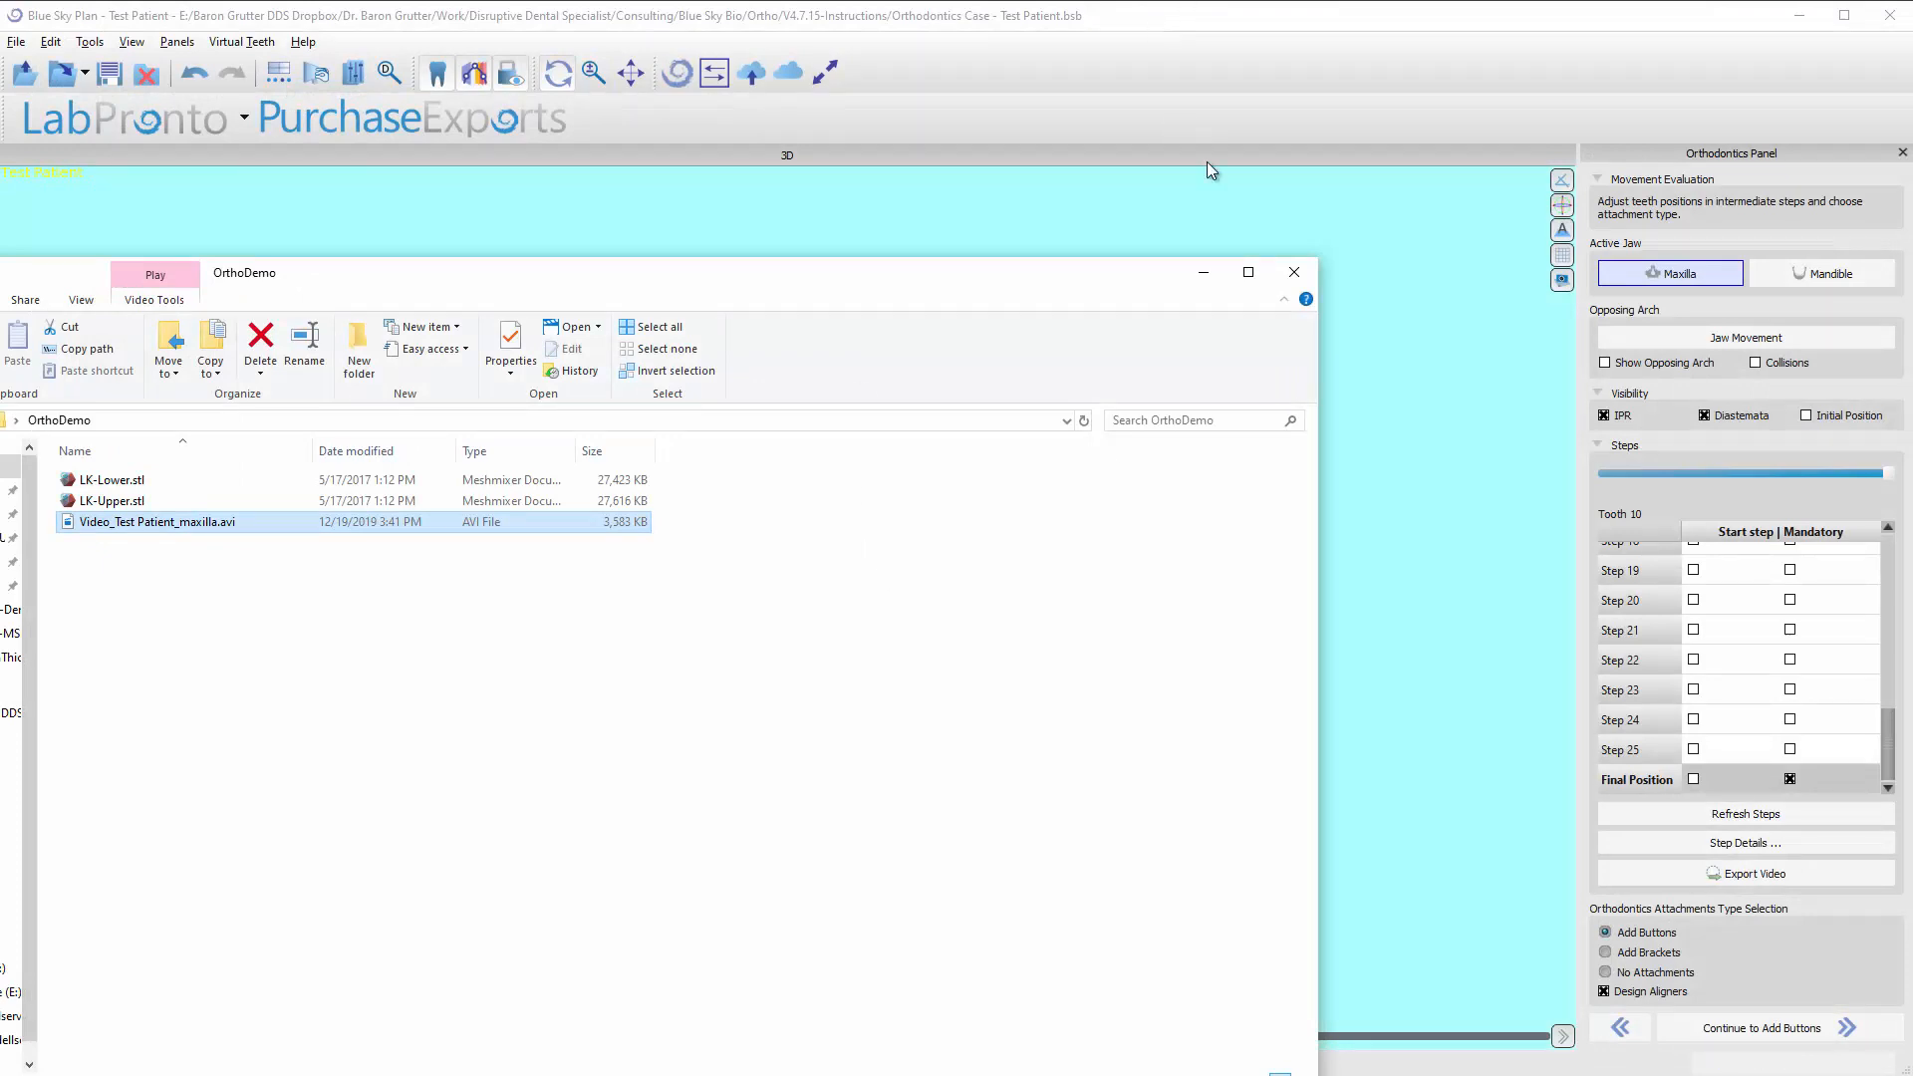
left_click(1120, 57)
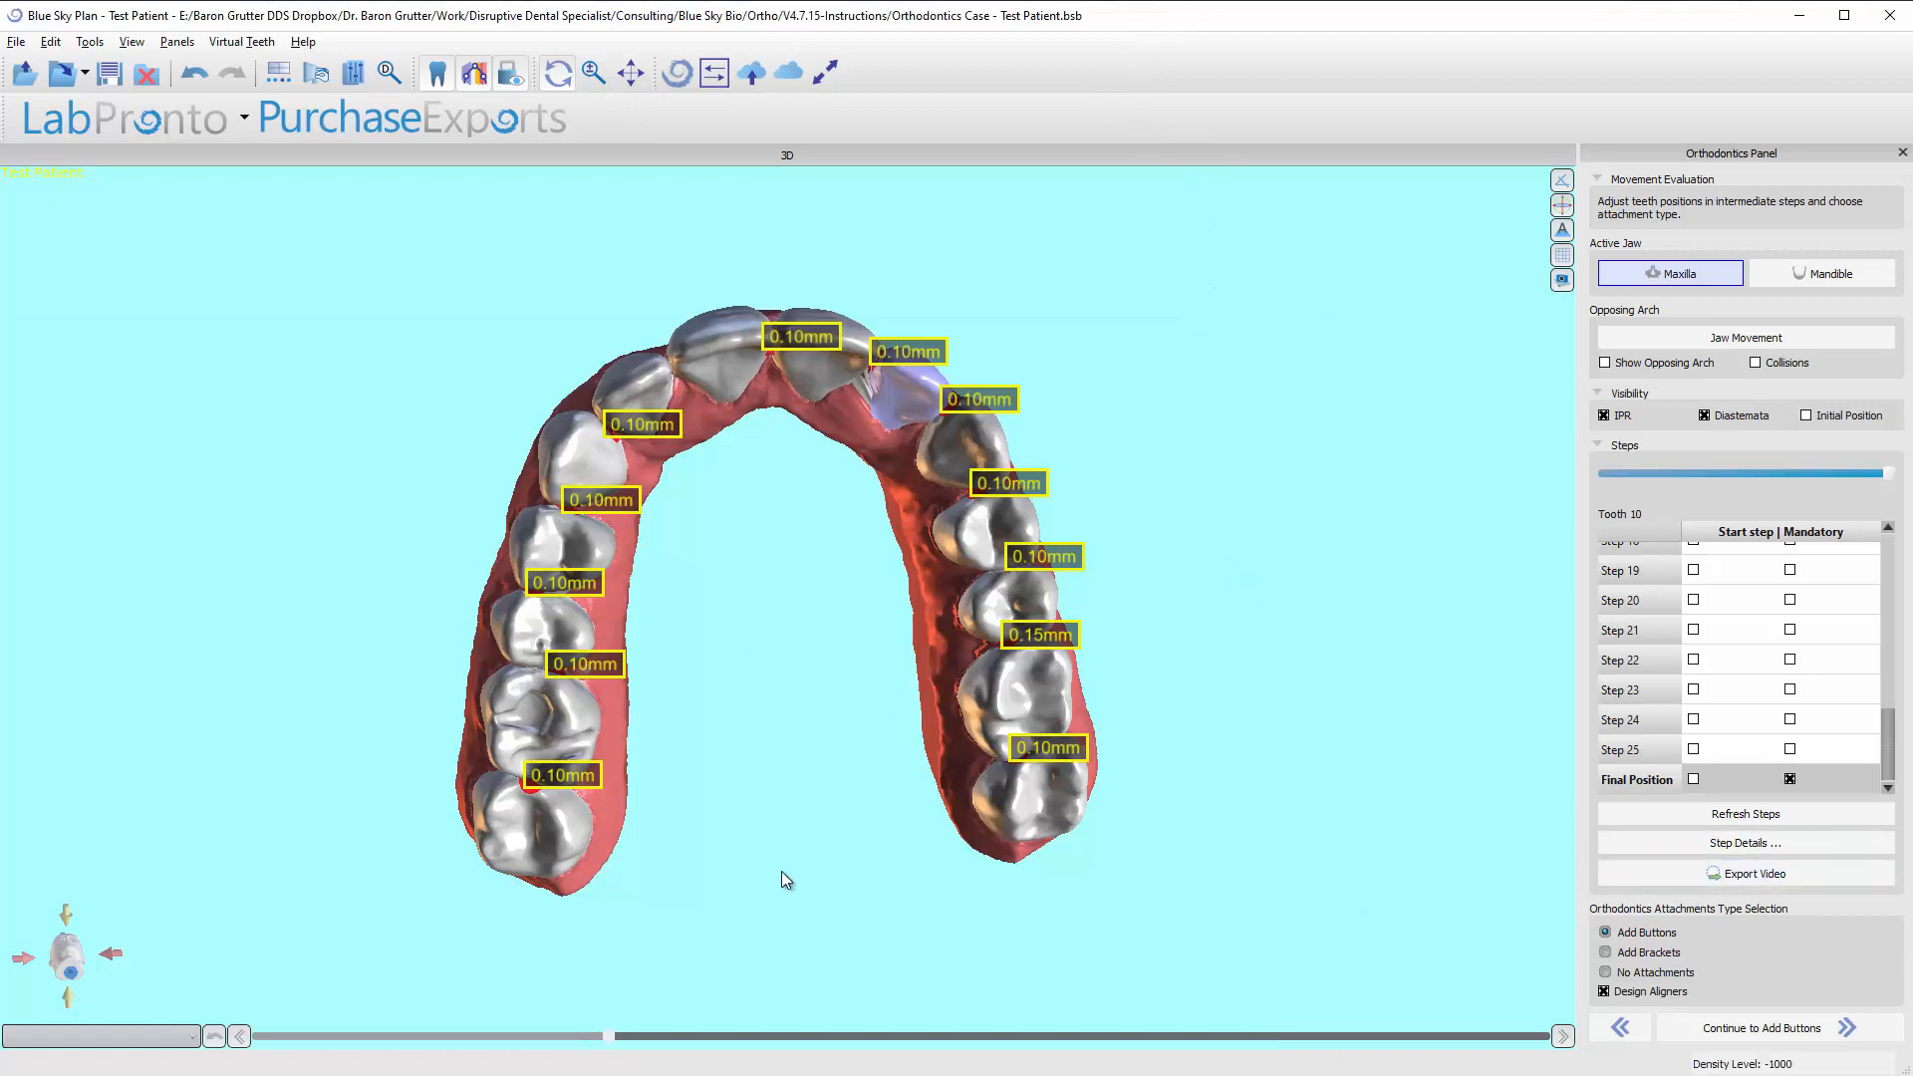
Examine the file types available for a video export without custom text, and leave without saving.
left_click(1752, 872)
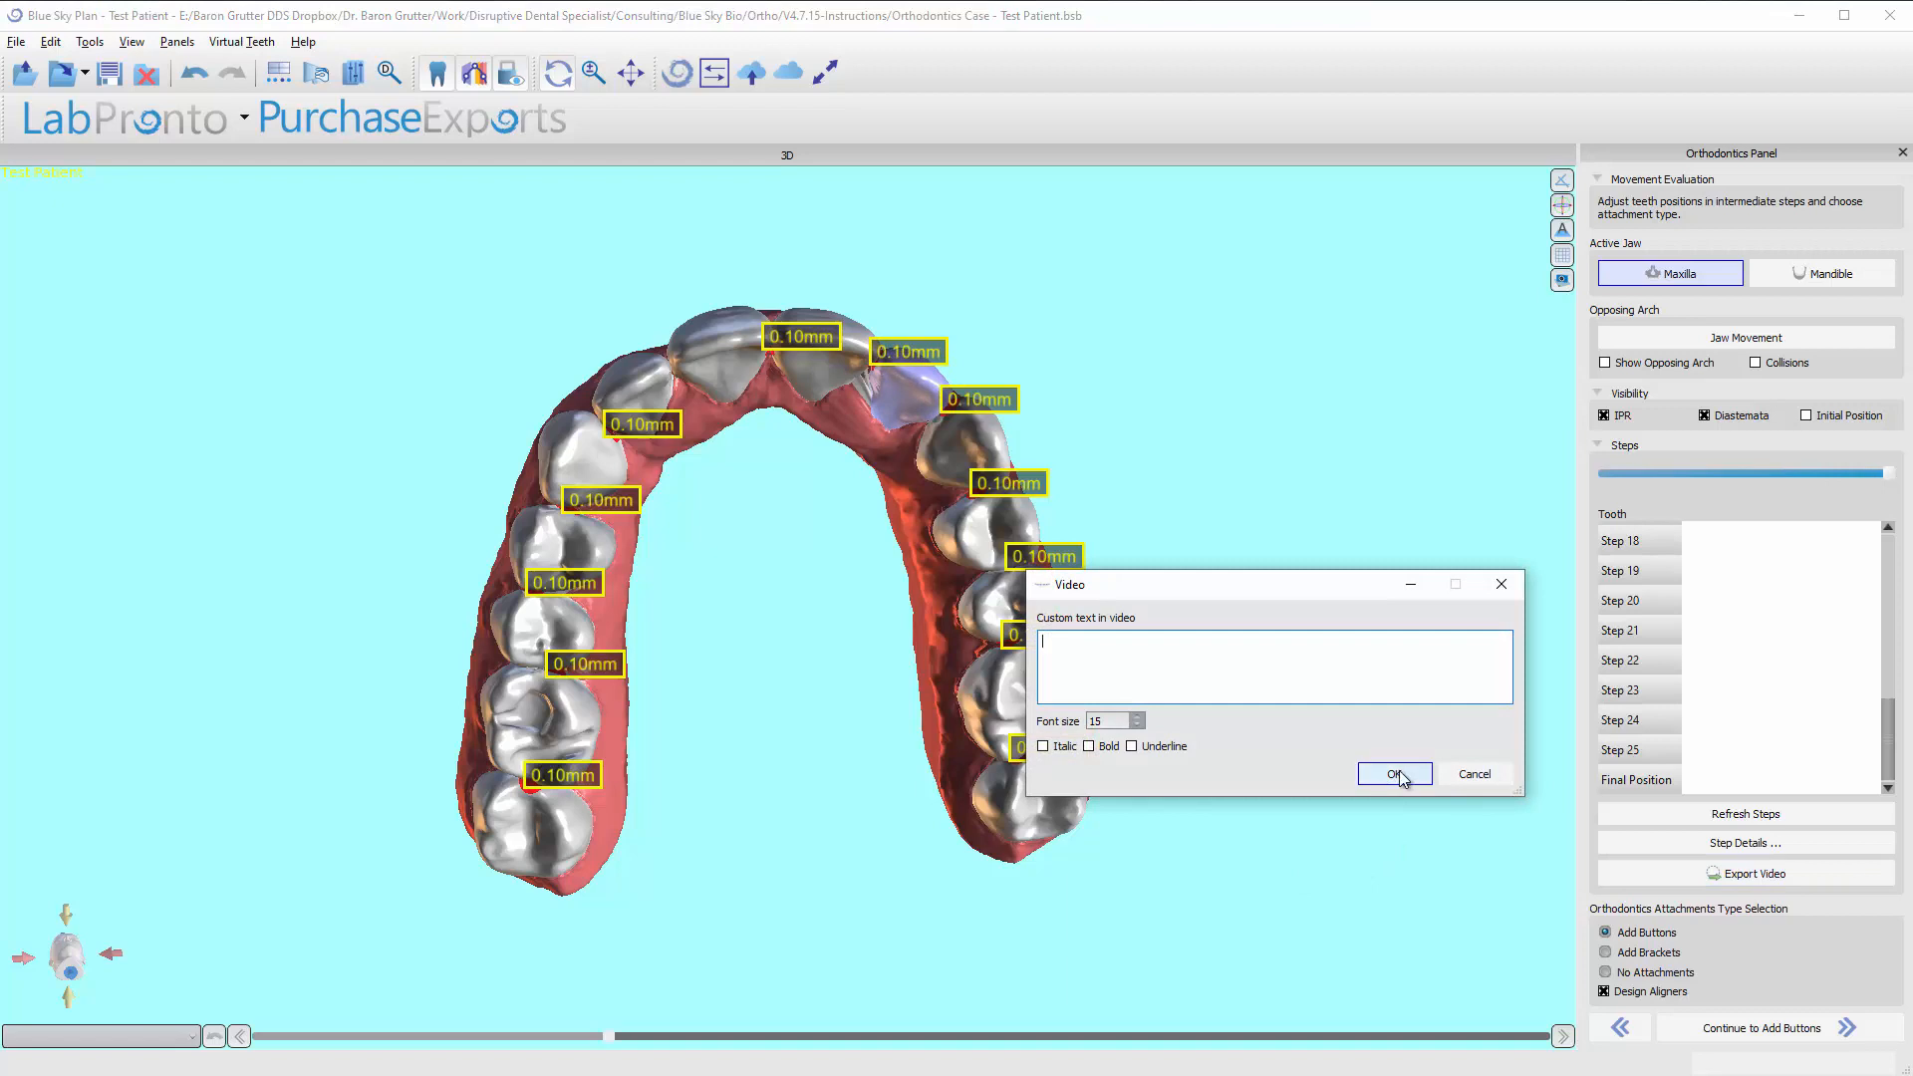
left_click(1392, 773)
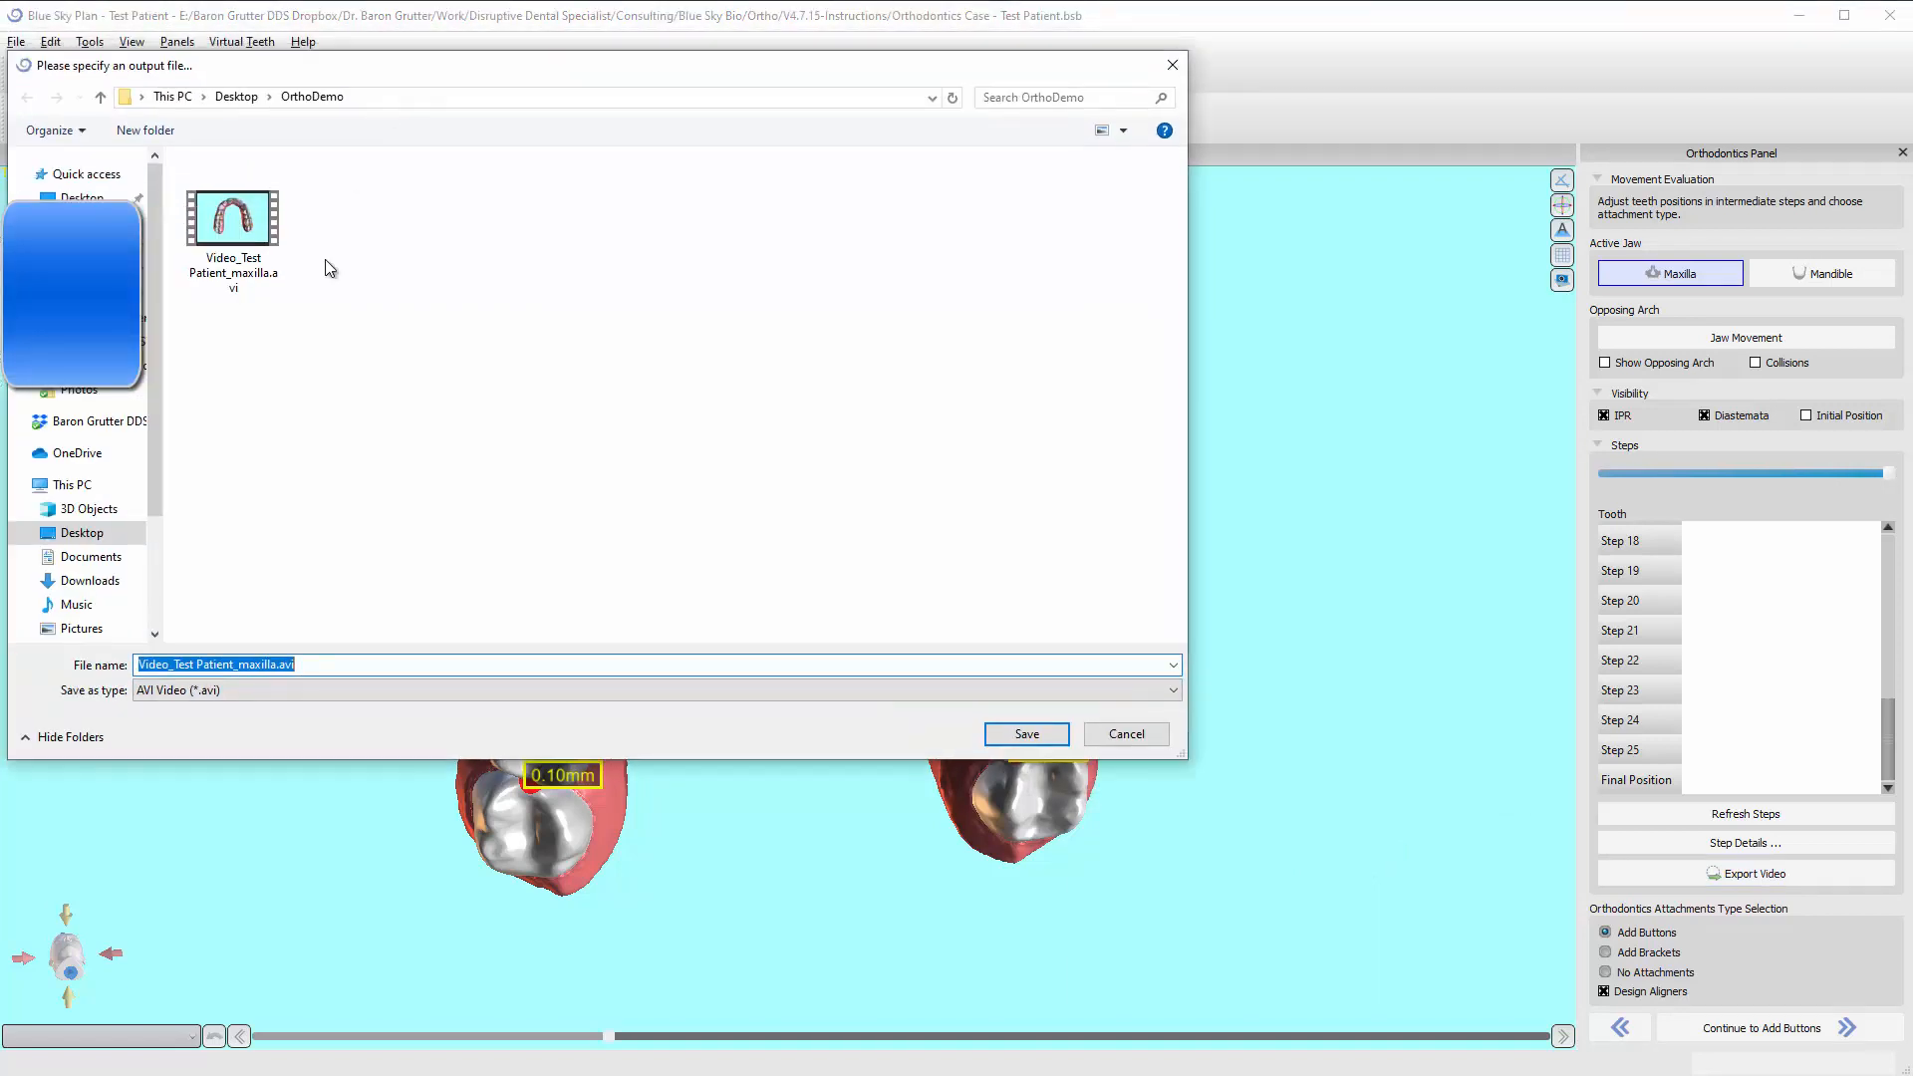
left_click(291, 687)
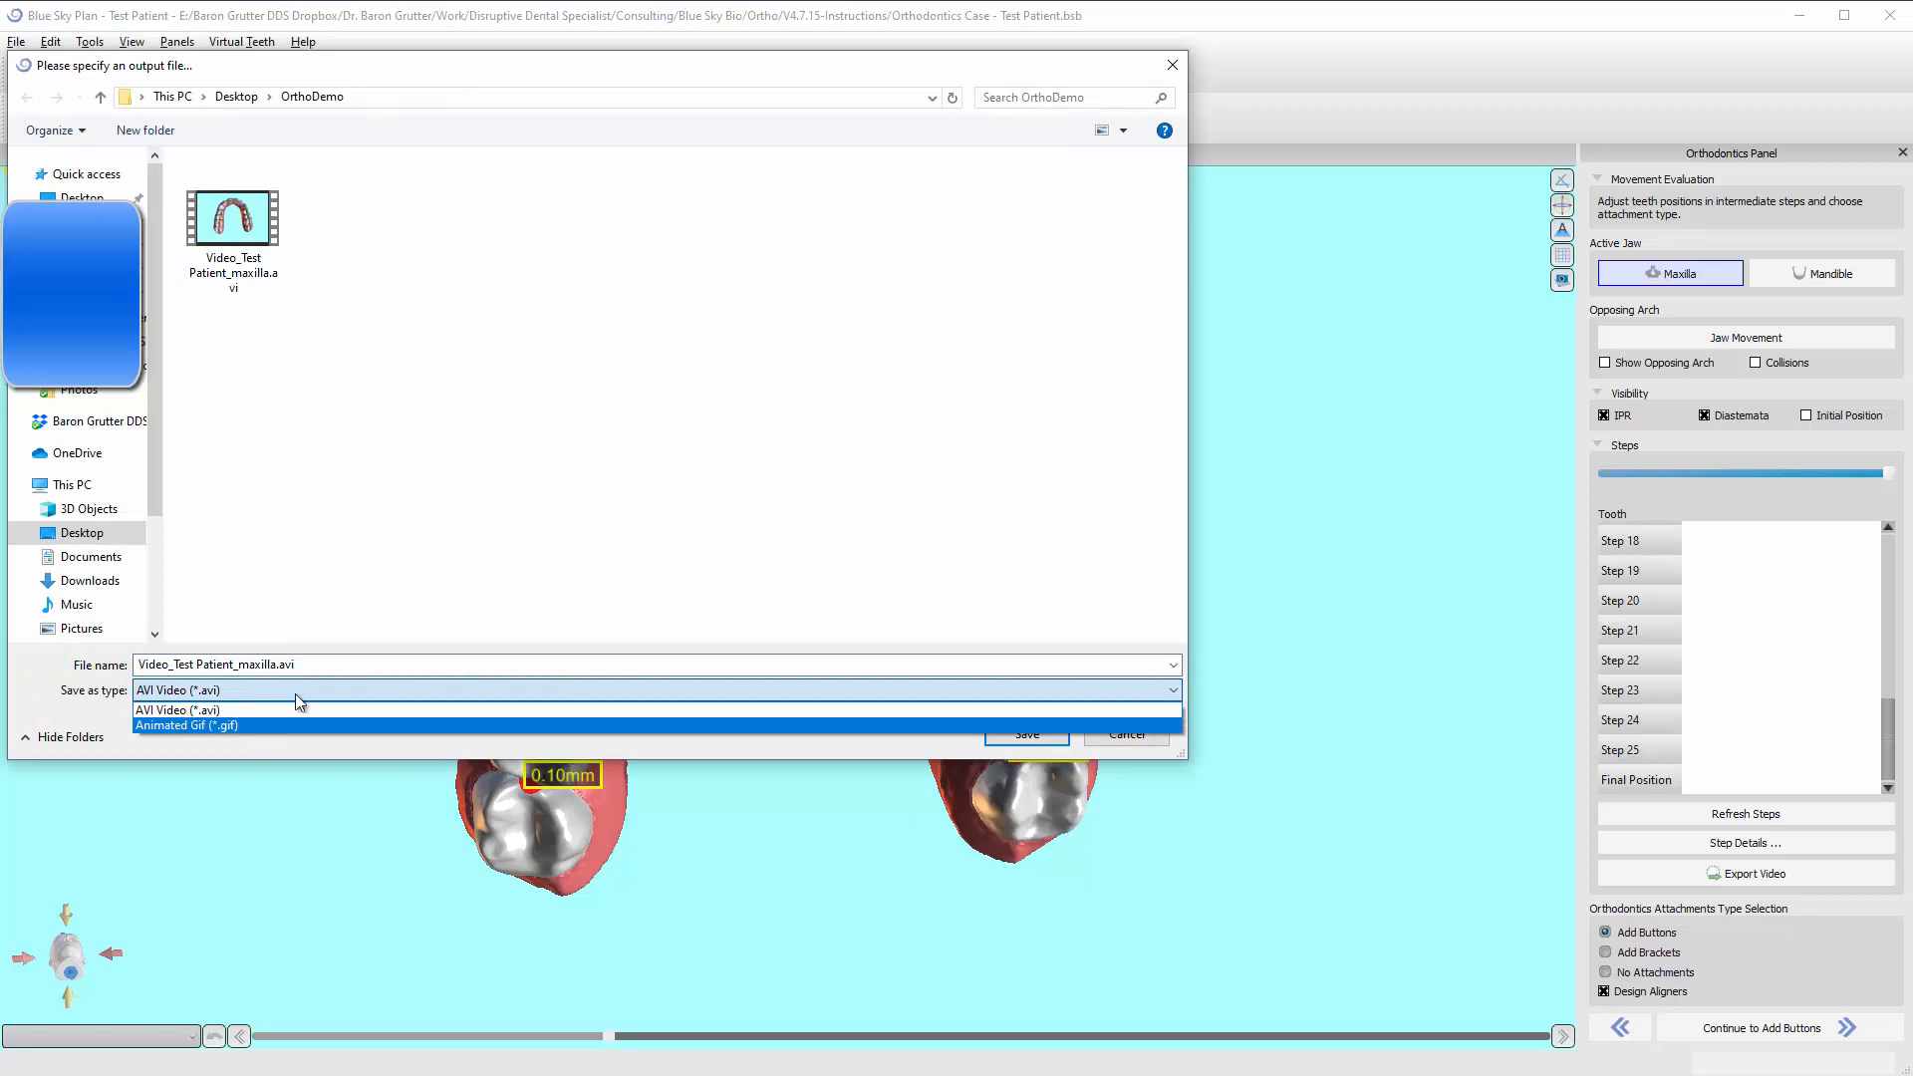
left_click(297, 709)
left_click(1127, 737)
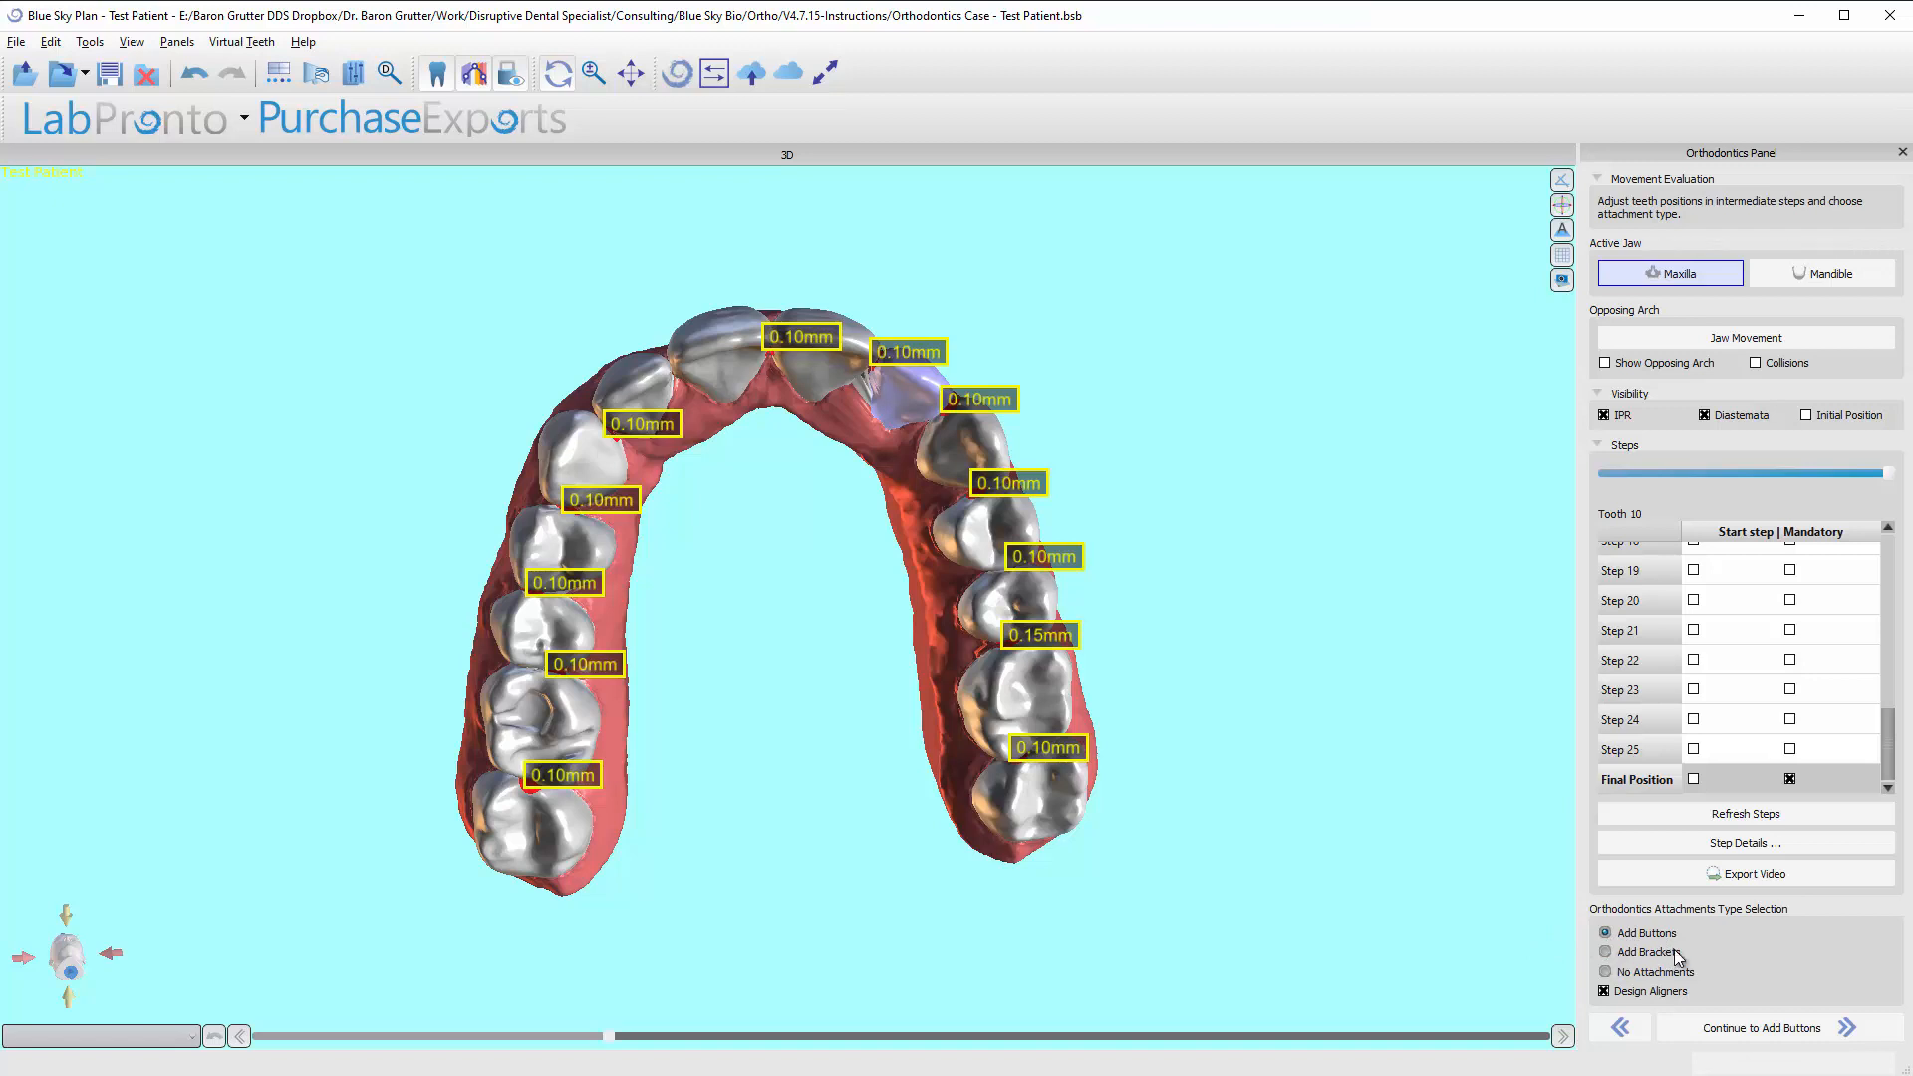
Try No Attachments without aligner design, and Add Brackets with the indirect bonding tray option, and switch back to Add Buttons.
left_click(1607, 972)
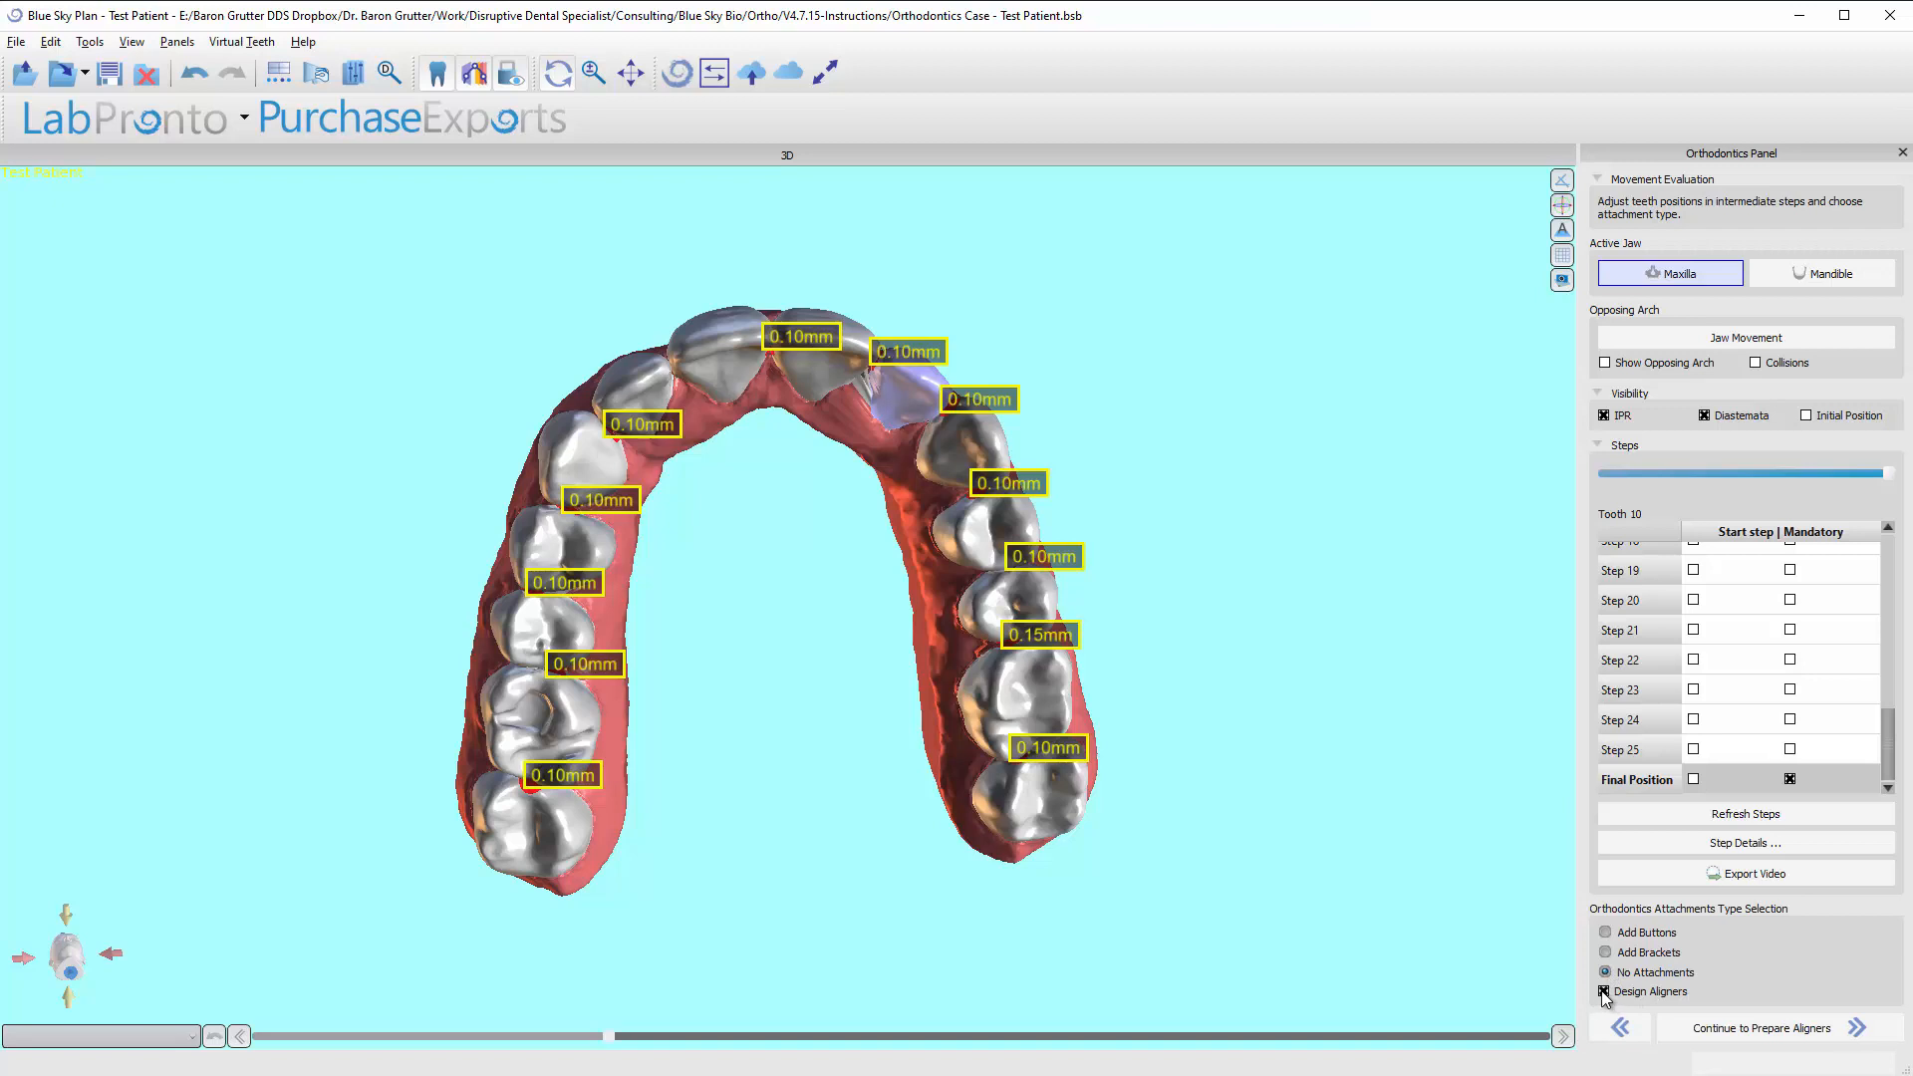
left_click(1604, 992)
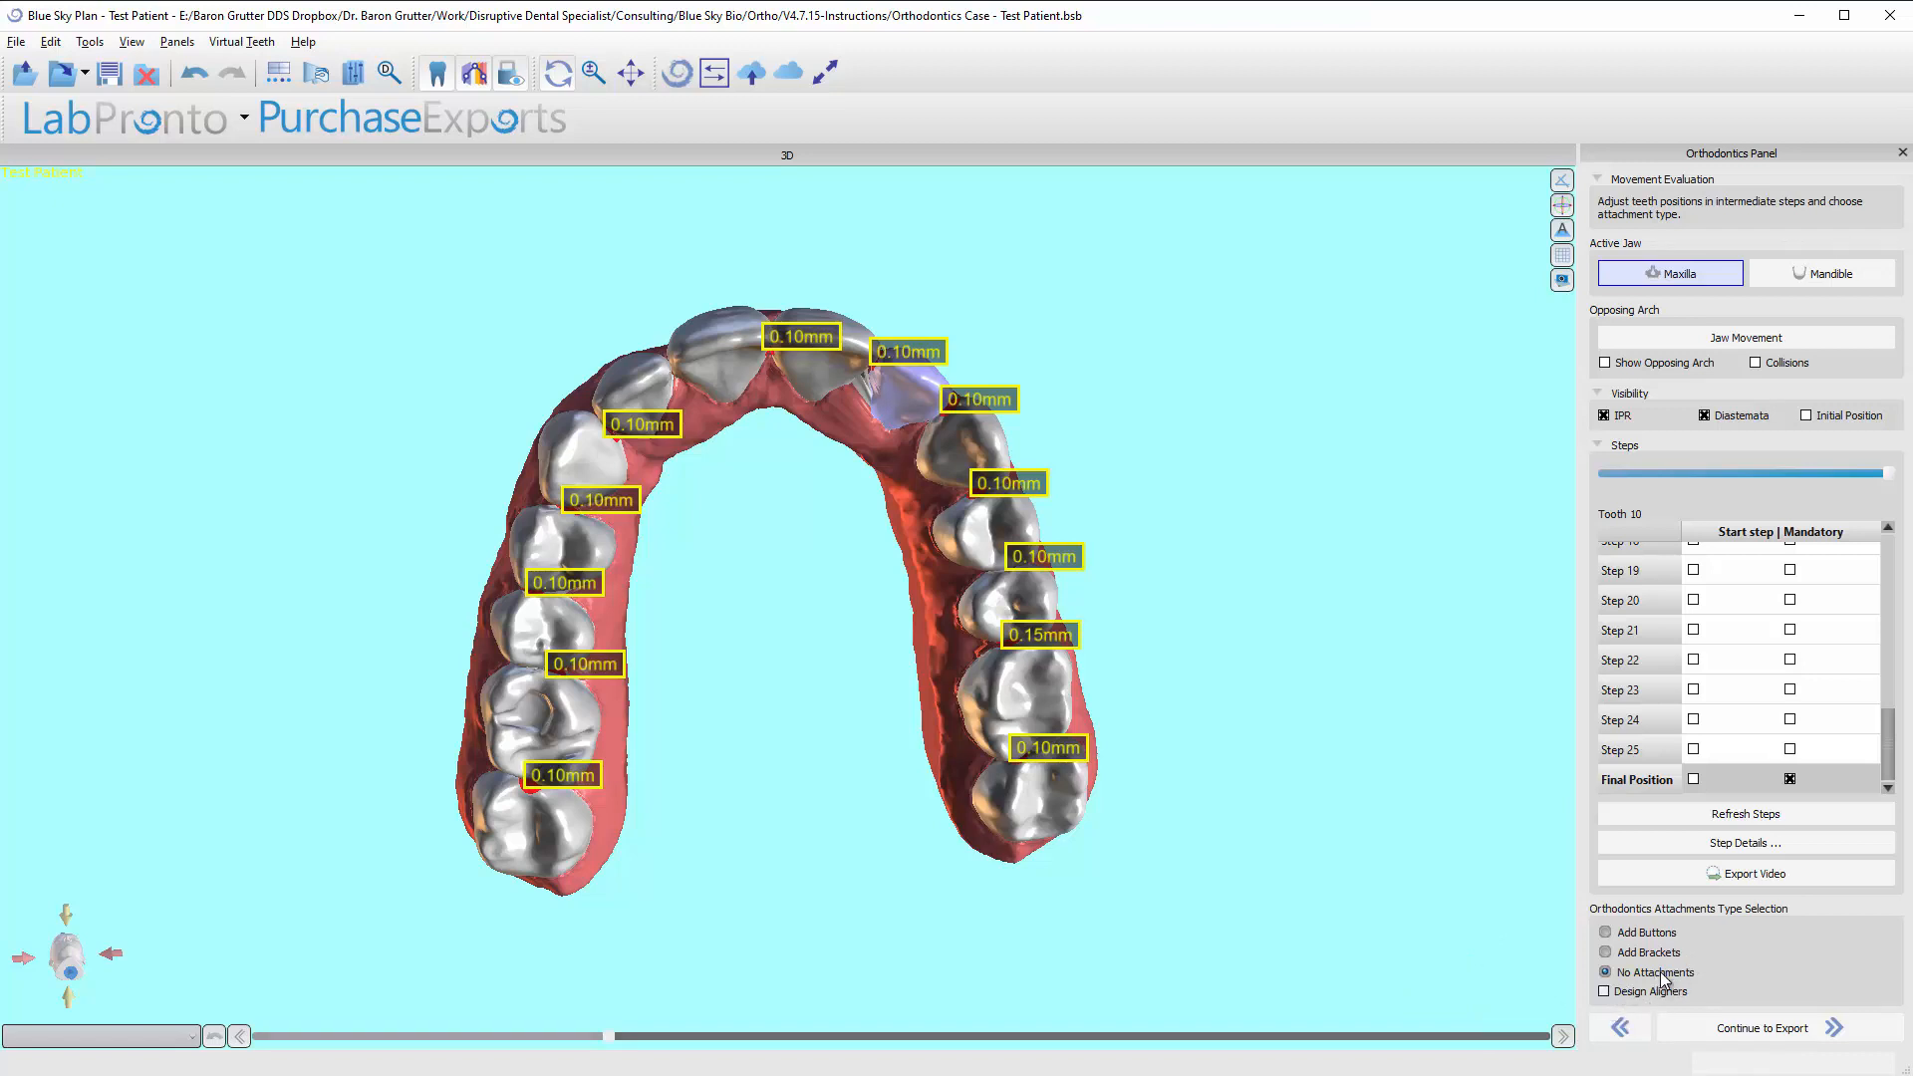
left_click(1606, 953)
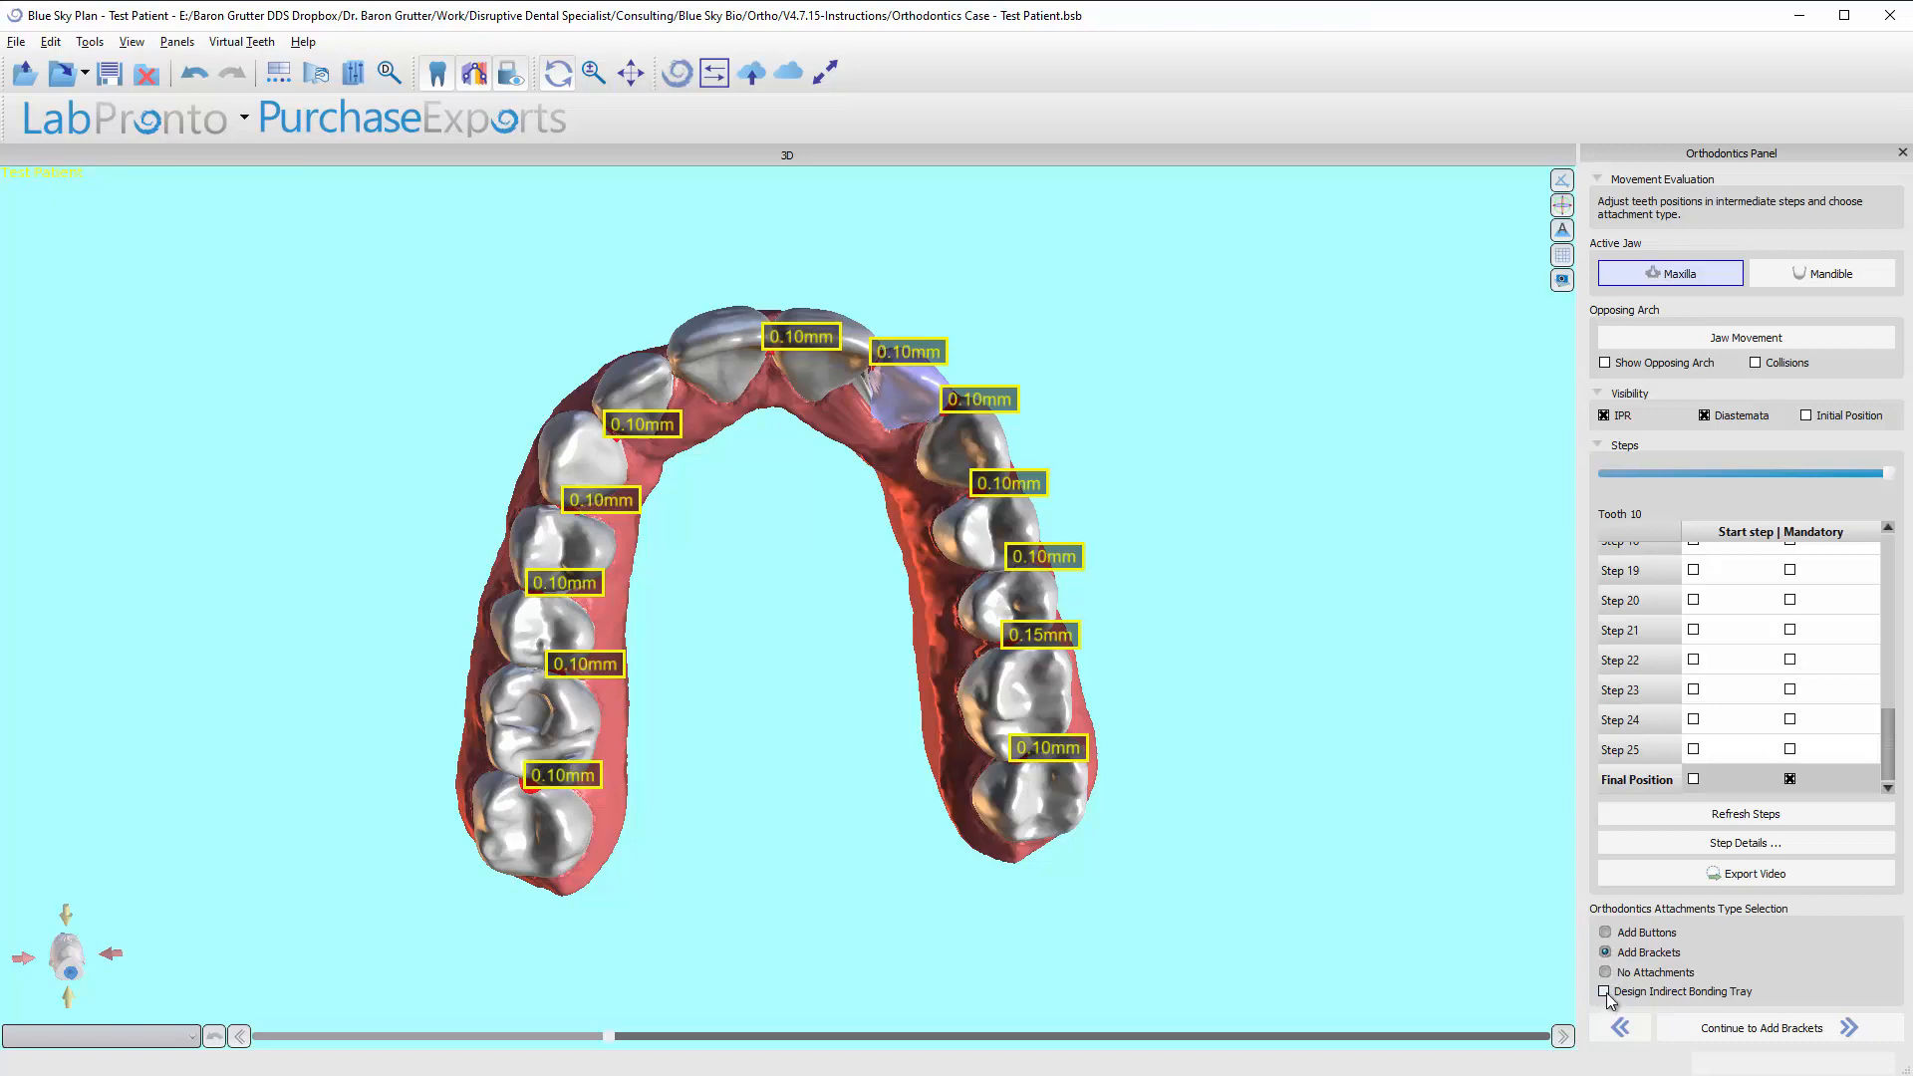
left_click(1604, 991)
left_click(1606, 934)
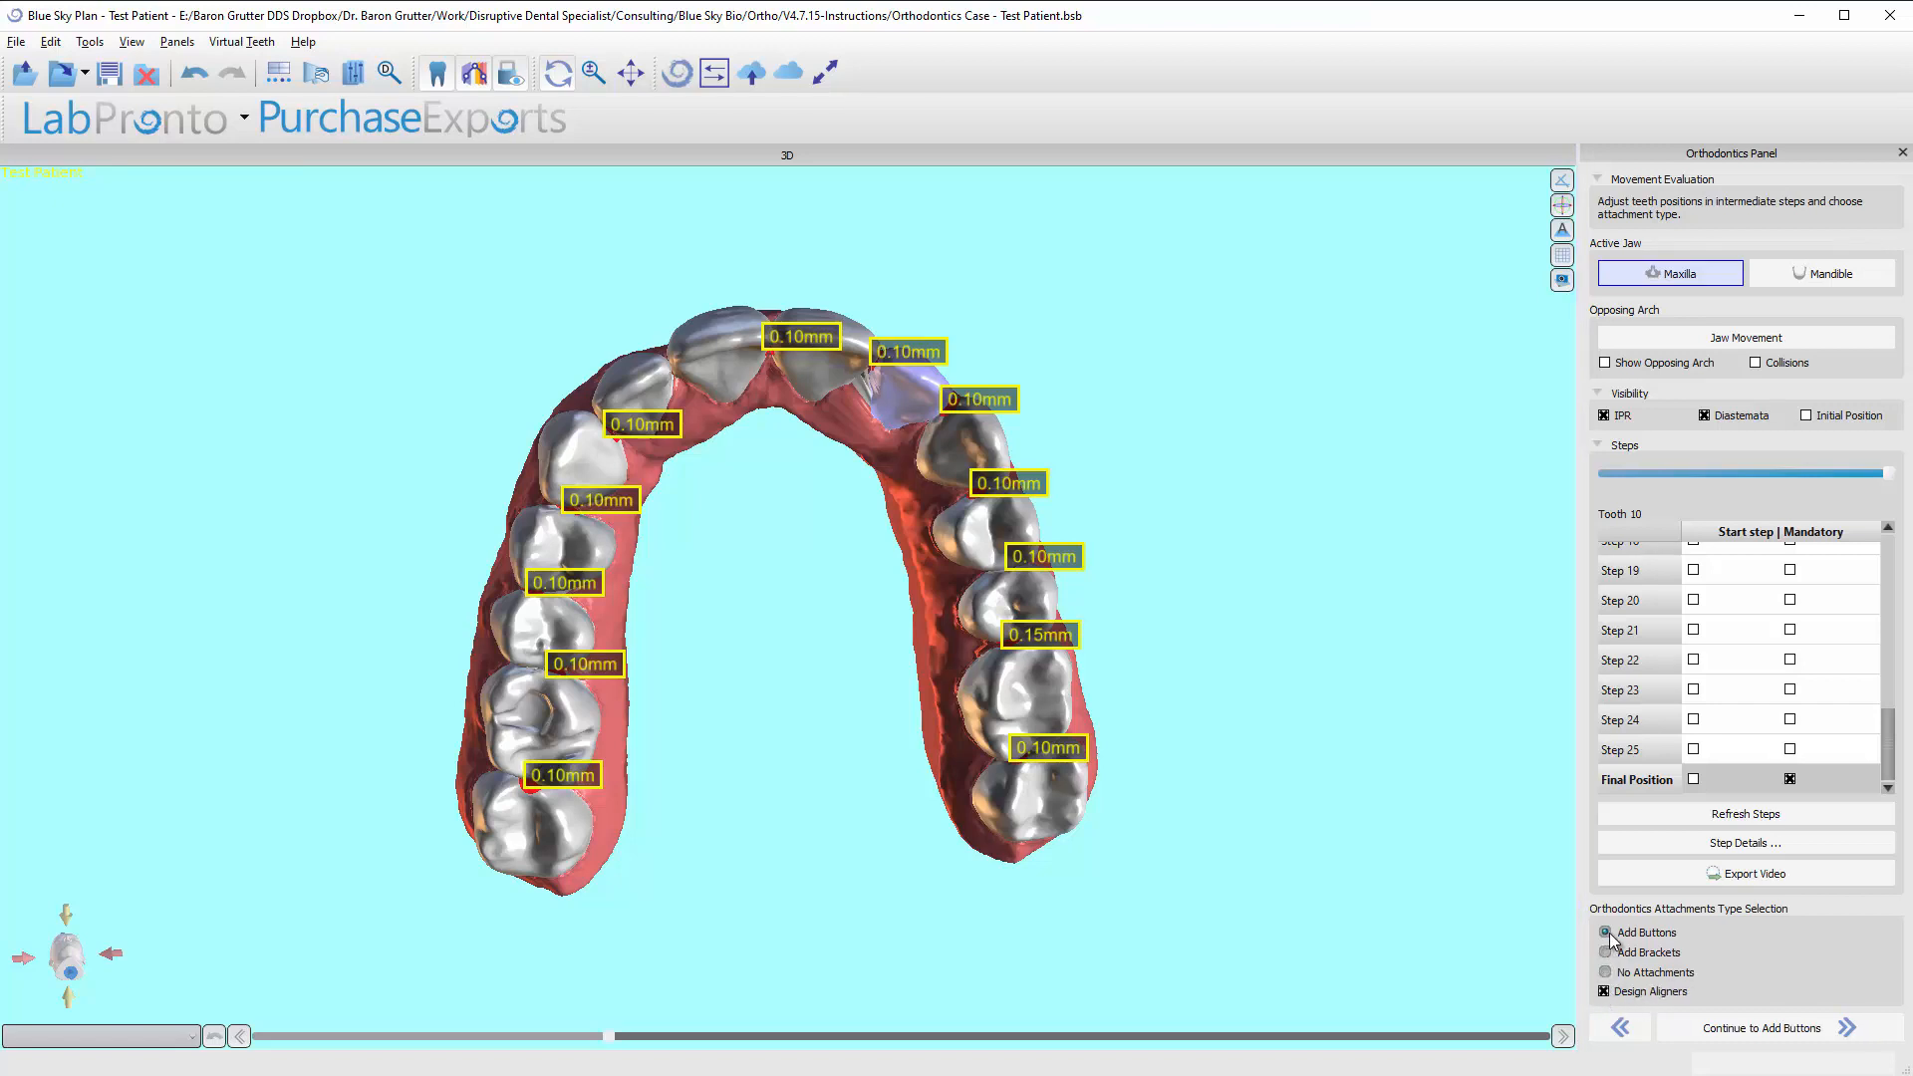